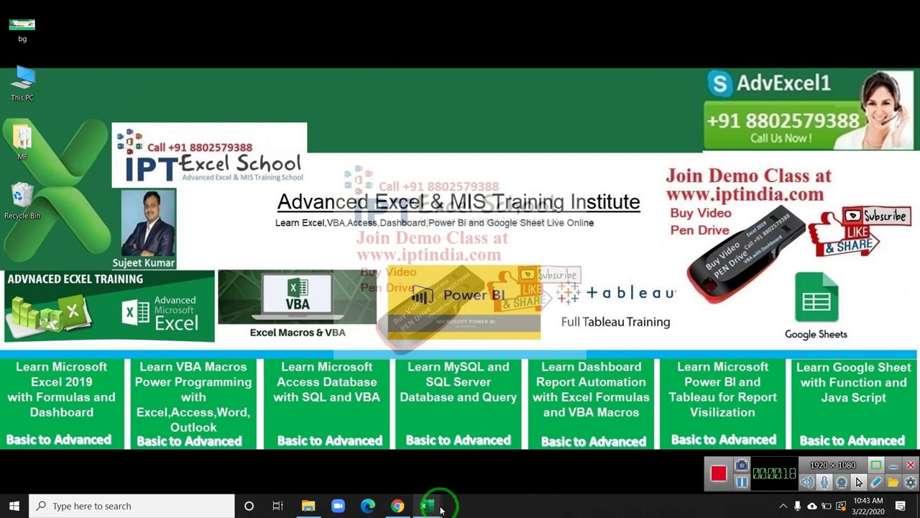
# Step: Bring up the Excel taskbar previews, settling on the Book1 workbook thumbnail
pyautogui.moveTo(441, 510)
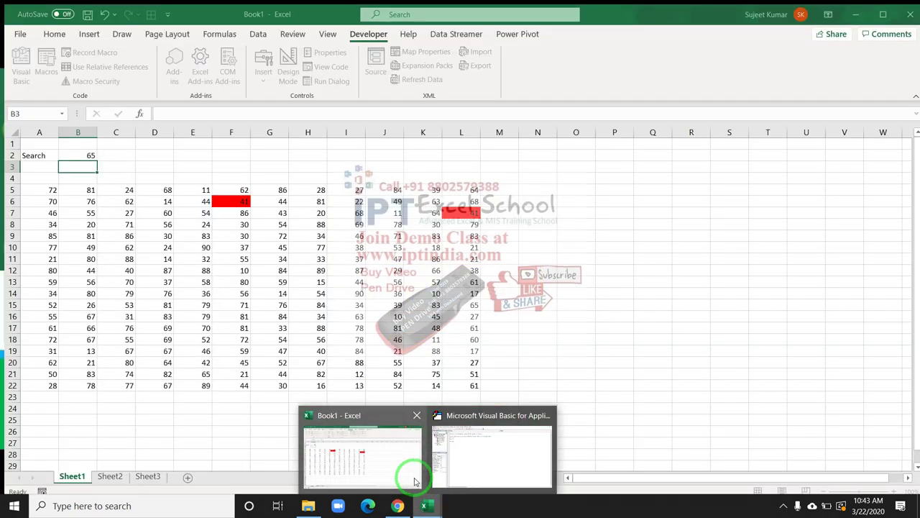
# Step: Enter 80 as the search value in Sheet1's B2 and watch matching cells flash red
pyautogui.click(414, 479)
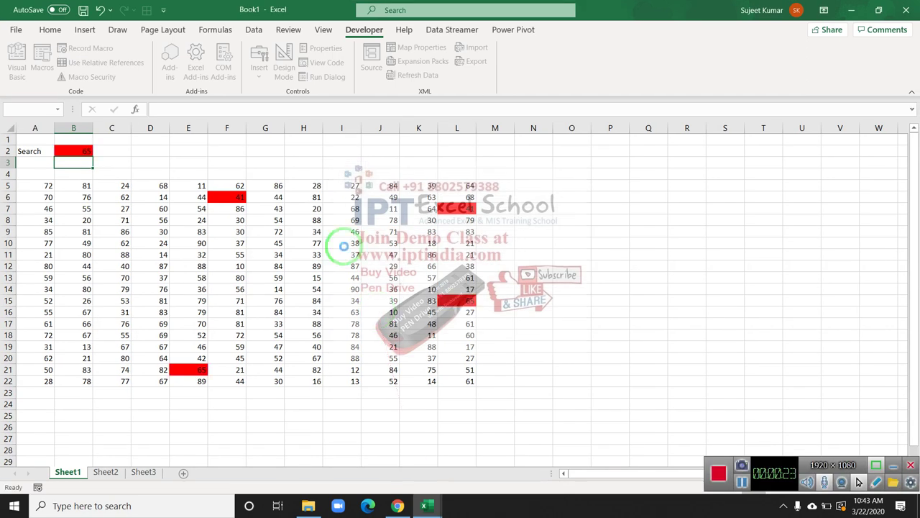
pyautogui.click(74, 150)
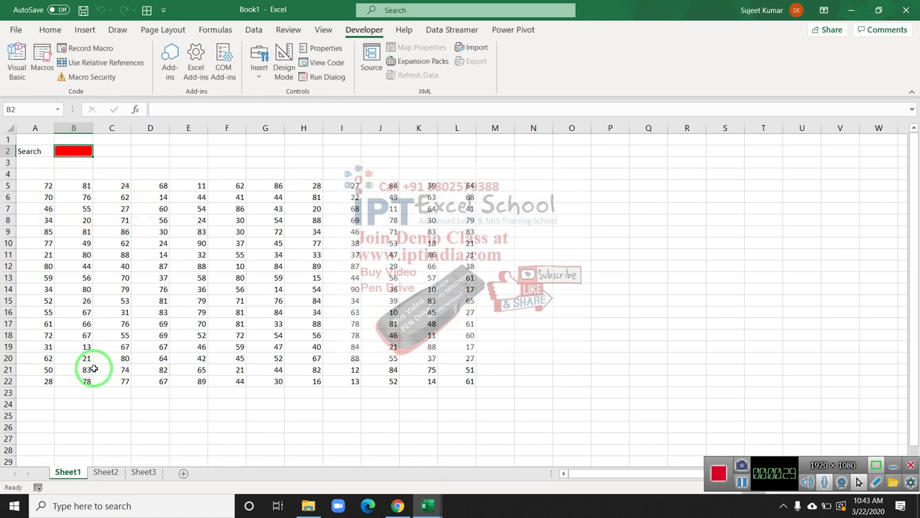
pyautogui.write('80')
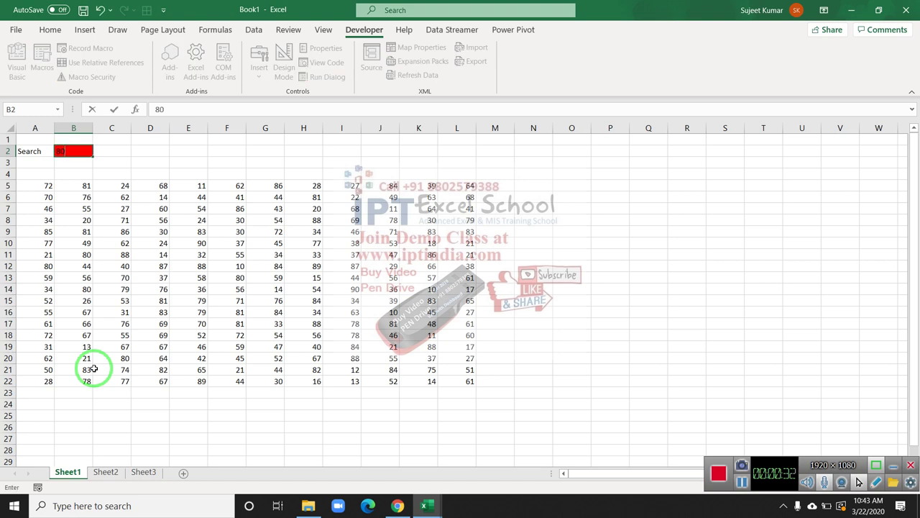
pyautogui.press('Return')
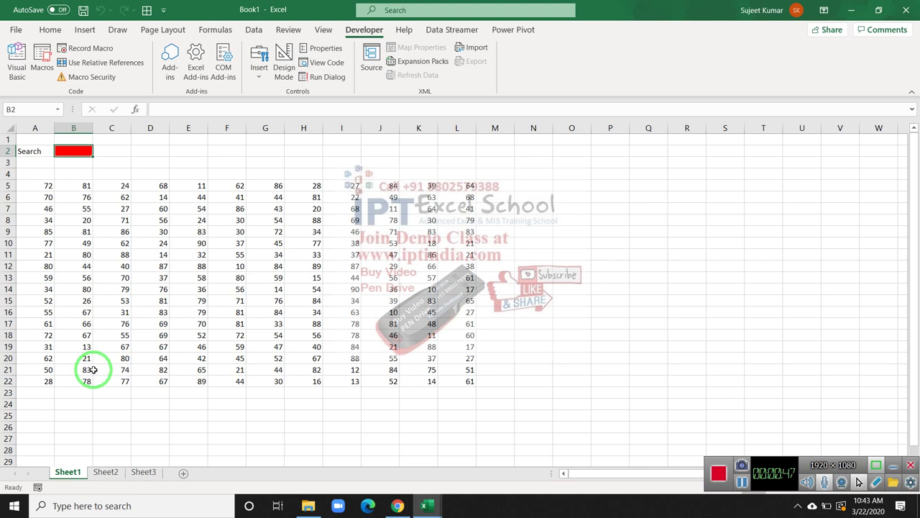
# Step: Try 75 and then 45 as search values, then move to Sheet2
pyautogui.write('75')
pyautogui.press('Return')
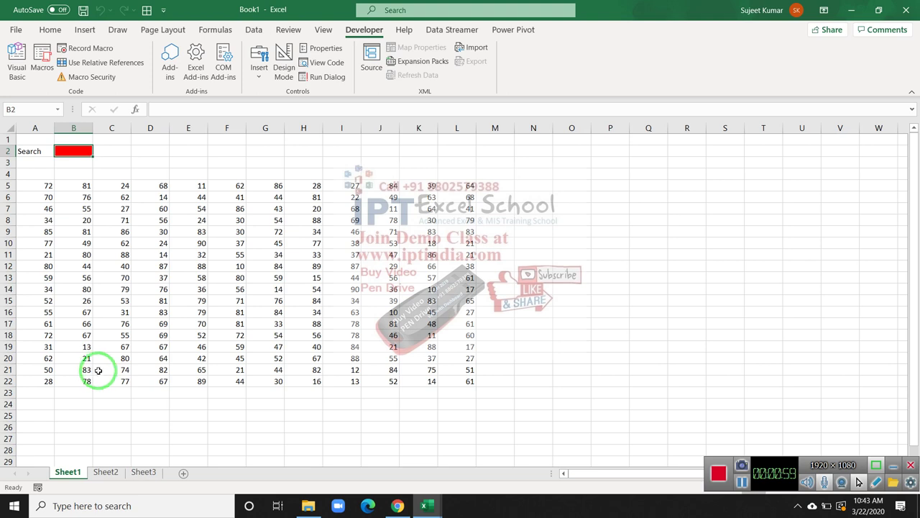
pyautogui.write('45')
pyautogui.press('Return')
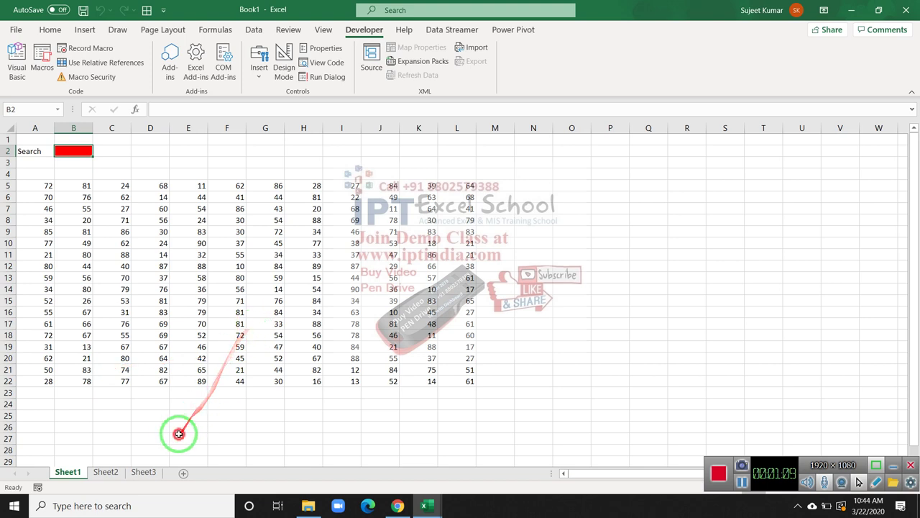
pyautogui.click(188, 392)
# Step: Label cell A3 on Sheet2 as Search
pyautogui.click(106, 472)
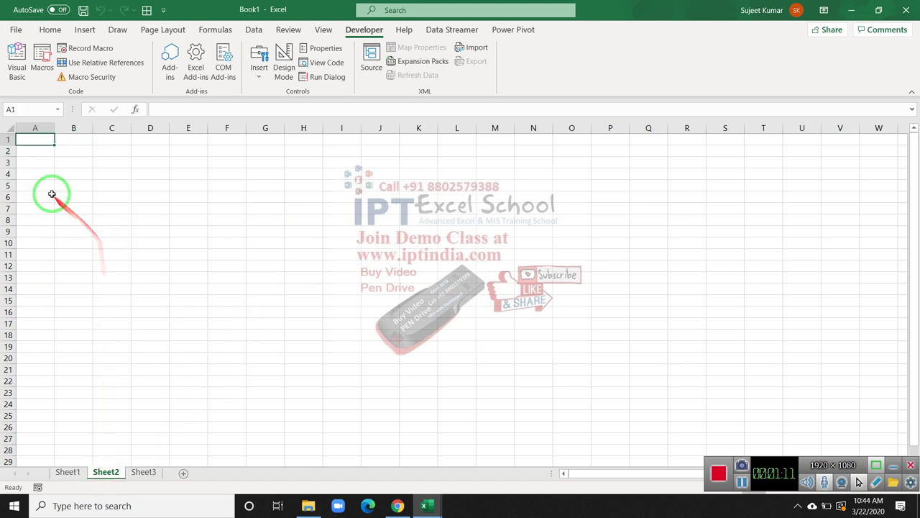
pyautogui.click(42, 162)
pyautogui.write('Search')
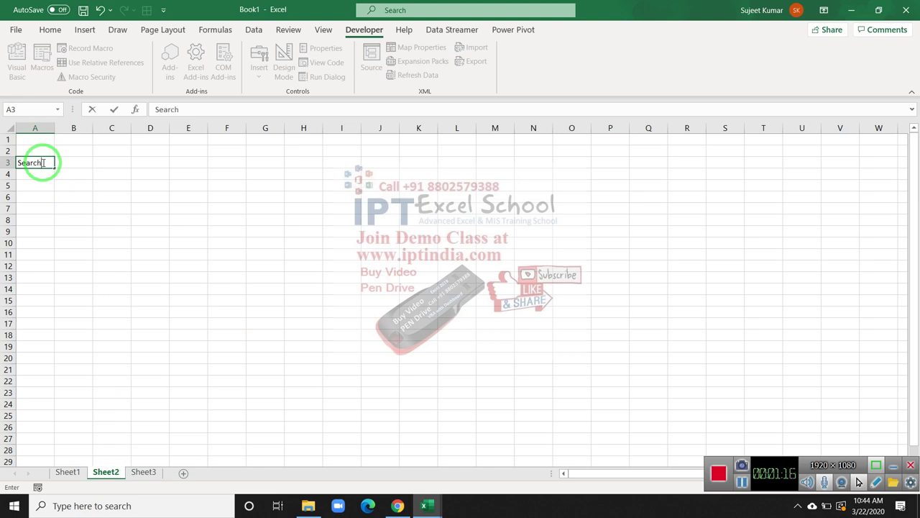
pyautogui.press('Tab')
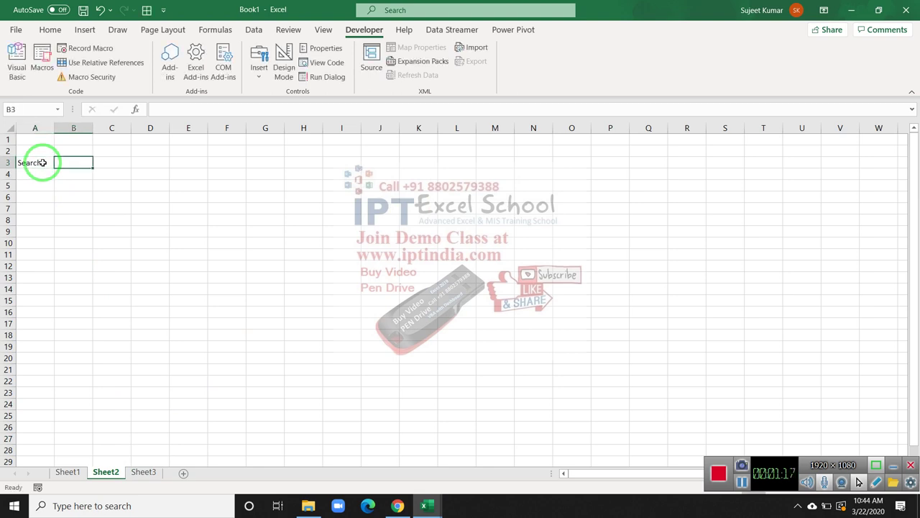
# Step: Enter =RANDBETWEEN(10,90) in cell A7
pyautogui.press('Down')
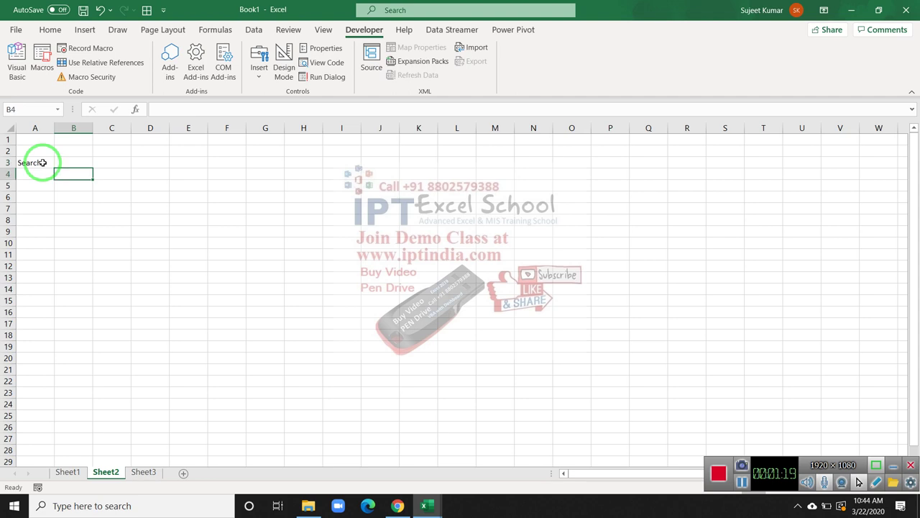
pyautogui.press('Down')
pyautogui.press('Down')
pyautogui.press('Down')
pyautogui.press('Left')
pyautogui.write('=ra')
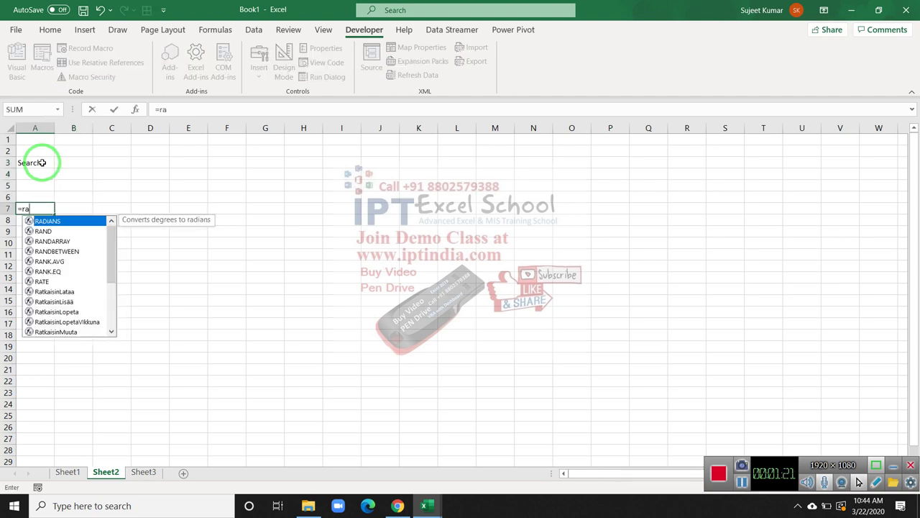
pyautogui.press('Down')
pyautogui.press('Down')
pyautogui.press('Down')
pyautogui.press('Tab')
pyautogui.write('1')
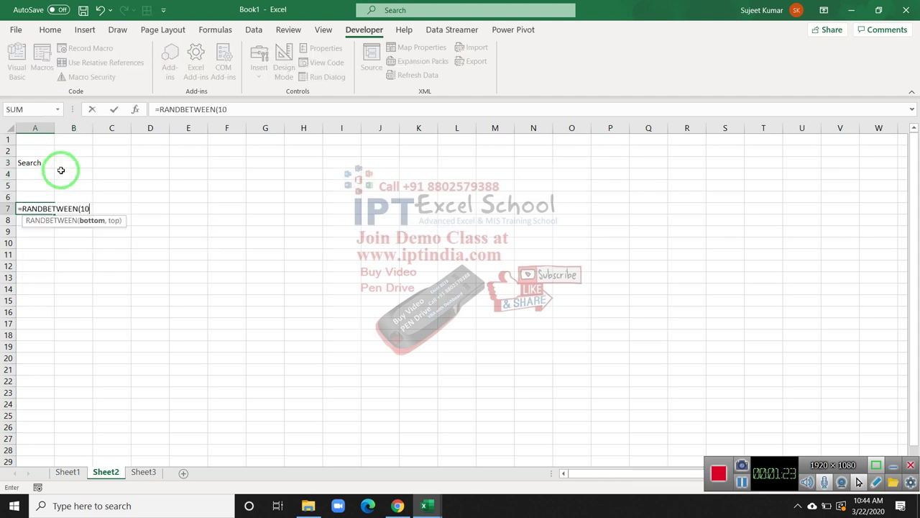
pyautogui.write('0,90')
pyautogui.press('Return')
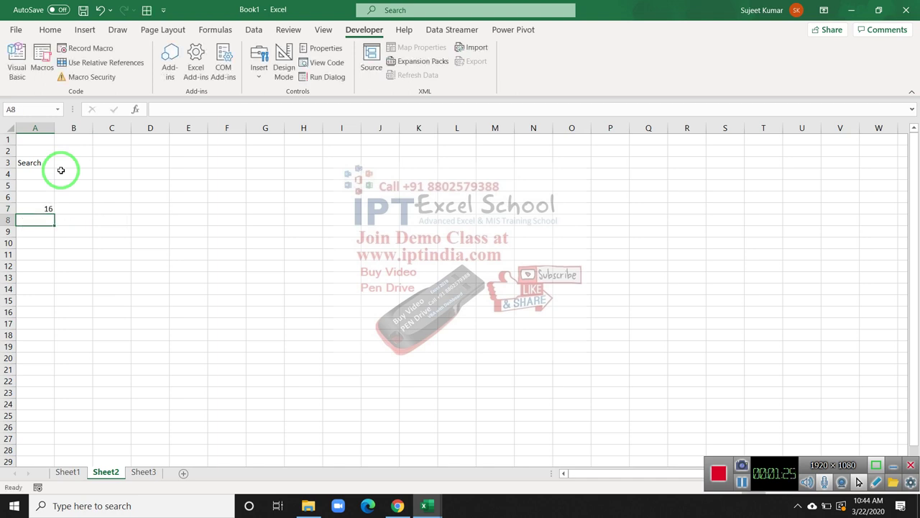
# Step: Fill the random formula across A7:S28 and copy the block
pyautogui.press('Up')
pyautogui.hotkey('shift', 'Right')
pyautogui.hotkey('shift', 'Right')
pyautogui.hotkey('shift', 'Right')
pyautogui.hotkey('shift', 'Right')
pyautogui.hotkey('shift', 'Right')
pyautogui.hotkey('shift', 'Right')
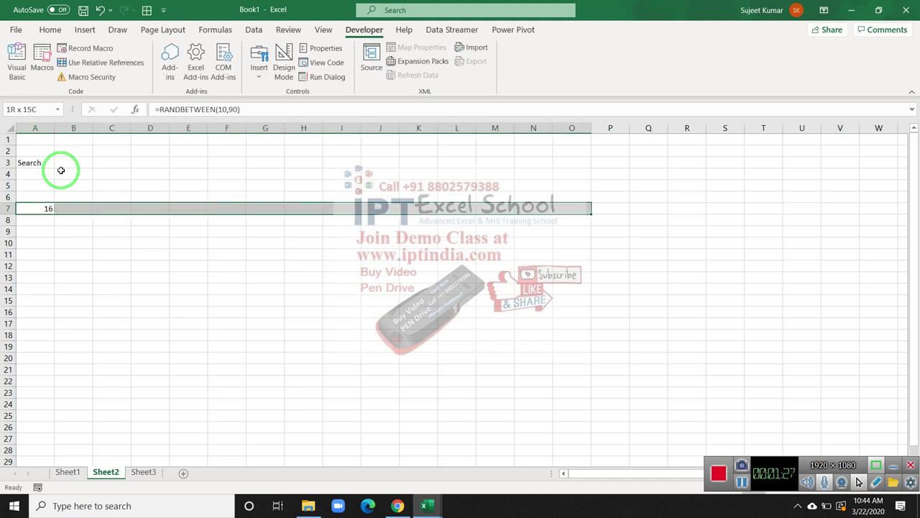
pyautogui.hotkey('shift', 'Right')
pyautogui.hotkey('shift', 'Right')
pyautogui.hotkey('shift', 'Right')
pyautogui.hotkey('shift', 'Right')
pyautogui.hotkey('shift', 'Left')
pyautogui.hotkey('shift', 'Down')
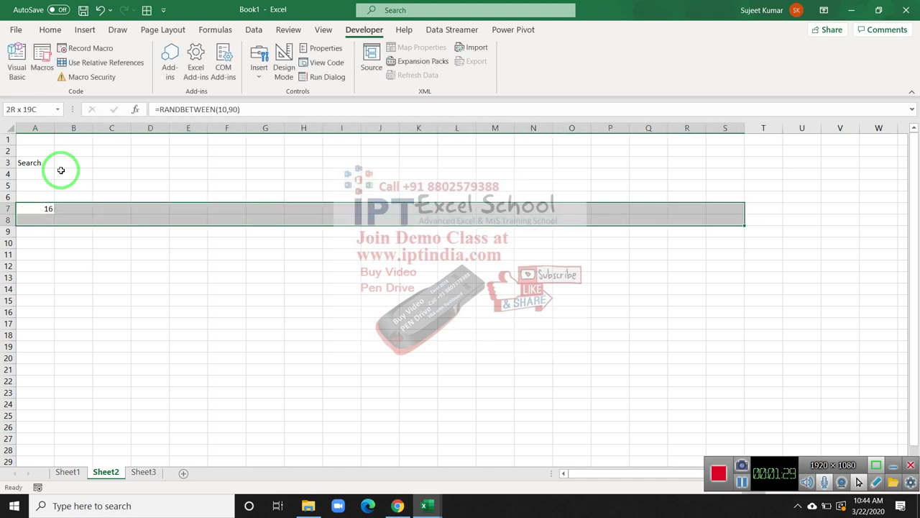
pyautogui.hotkey('shift', 'Down')
pyautogui.hotkey('shift', 'Down')
pyautogui.hotkey('shift', 'Down')
pyautogui.hotkey('shift', 'Down')
pyautogui.hotkey('shift', 'Down')
pyautogui.hotkey('shift', 'Down')
pyautogui.hotkey('shift', 'Down')
pyautogui.hotkey('shift', 'Down')
pyautogui.hotkey('ctrl', 'Return')
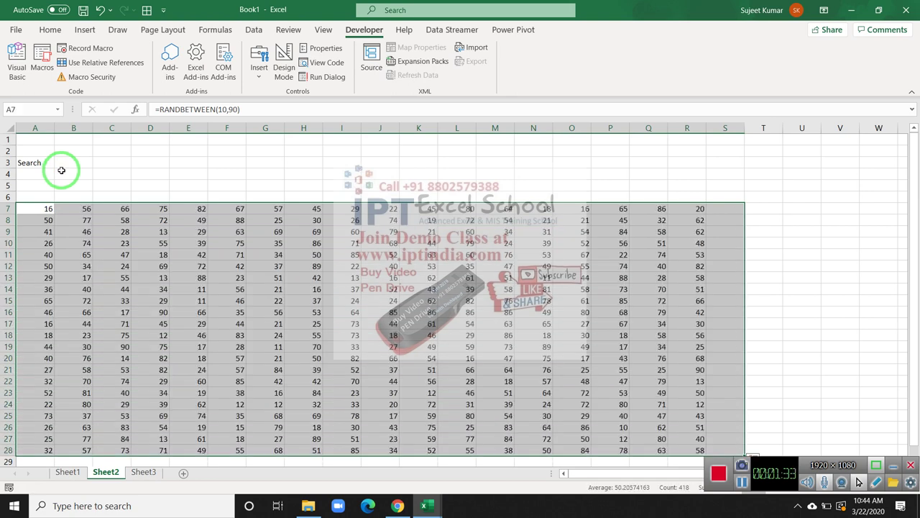
pyautogui.hotkey('ctrl', 'c')
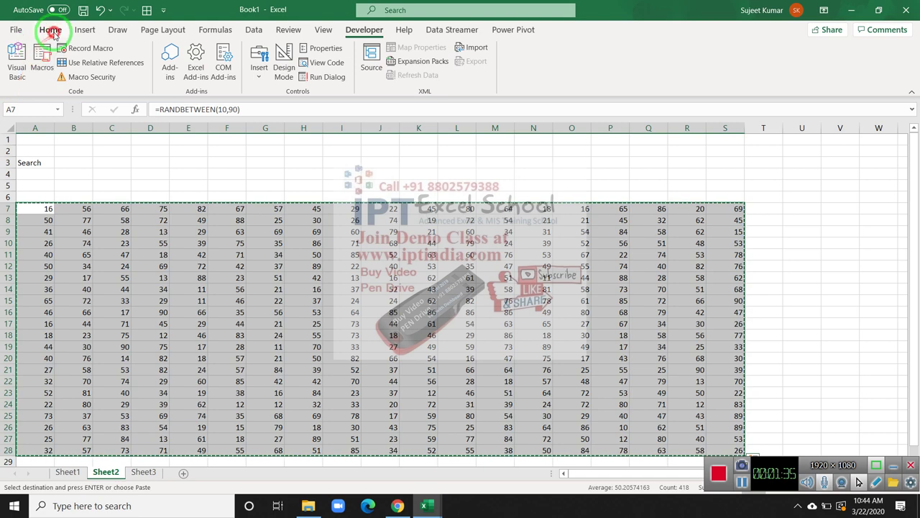
# Step: Paste the copied random numbers back as fixed values
pyautogui.click(49, 29)
pyautogui.click(16, 74)
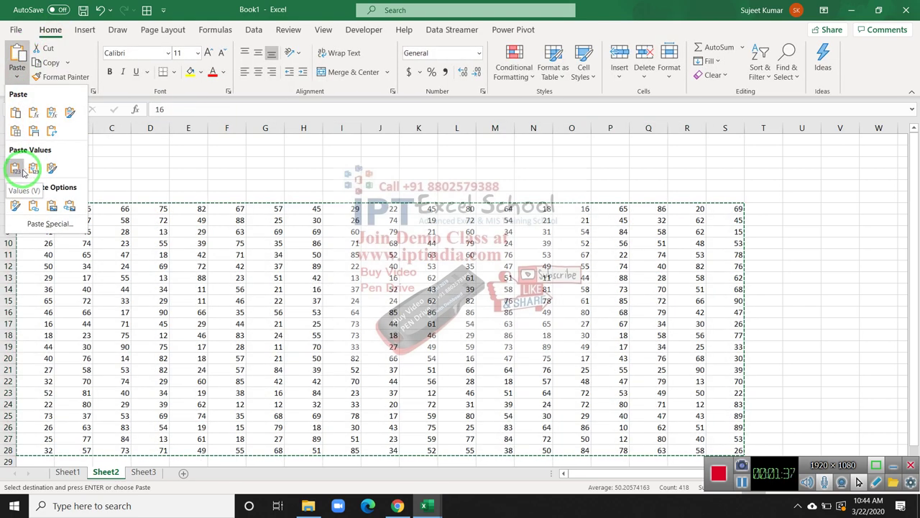
pyautogui.click(34, 167)
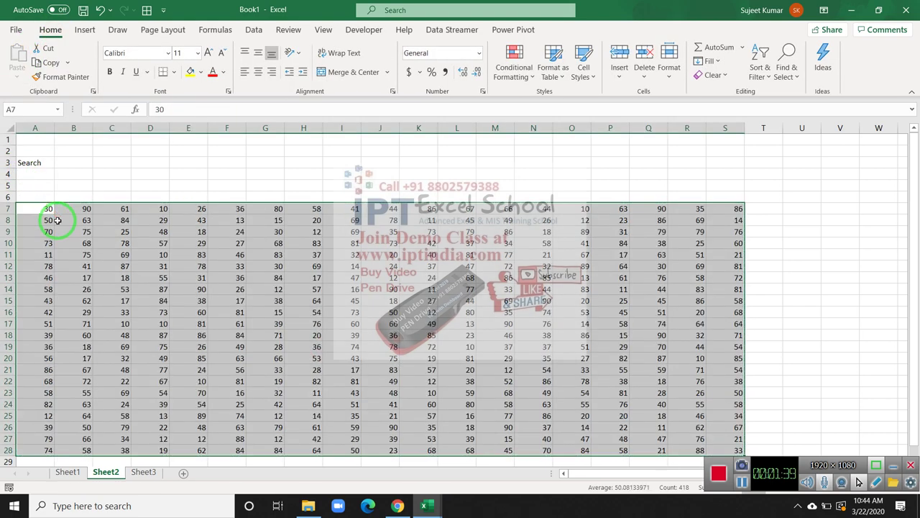
pyautogui.click(98, 229)
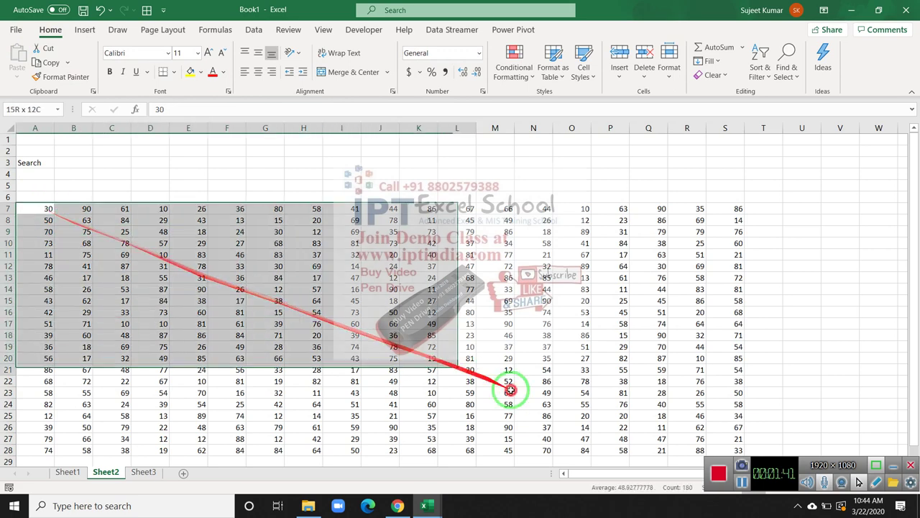
# Step: Apply All Borders to the number block A7:S28
pyautogui.moveTo(46, 209); pyautogui.dragTo(725, 451)
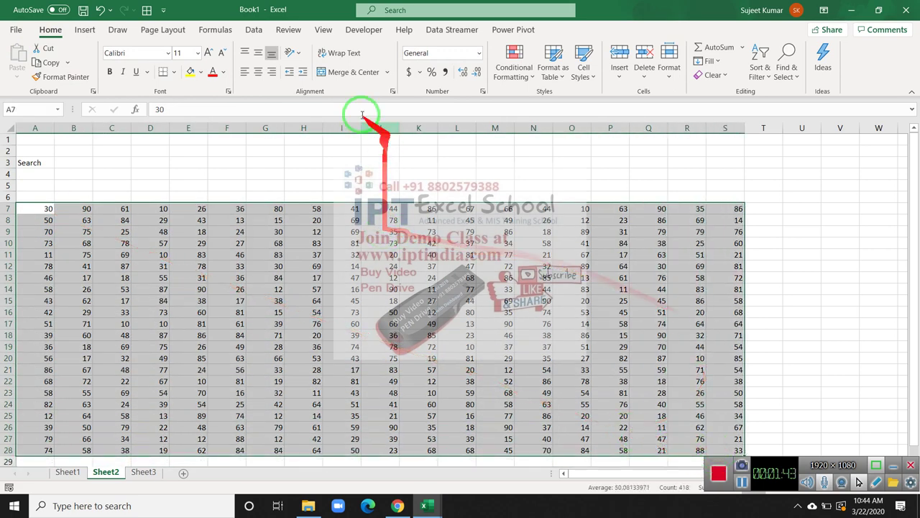
pyautogui.click(175, 73)
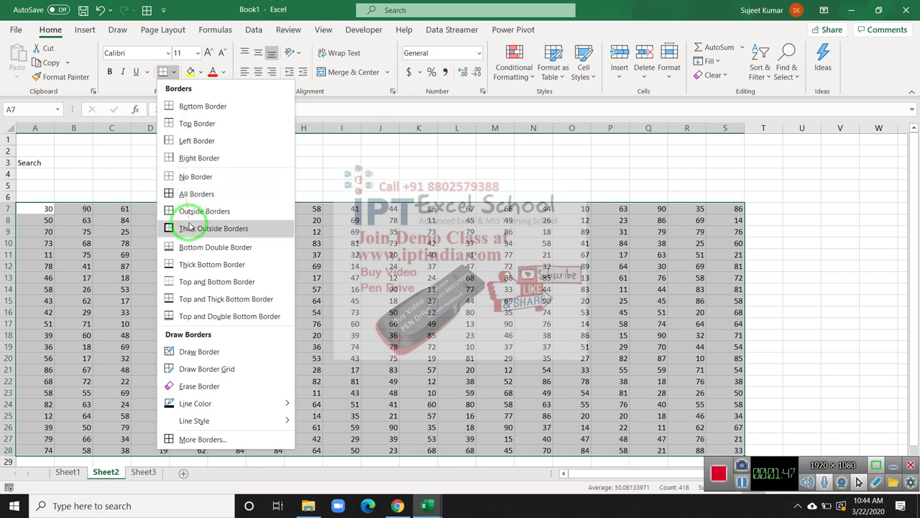
pyautogui.click(189, 195)
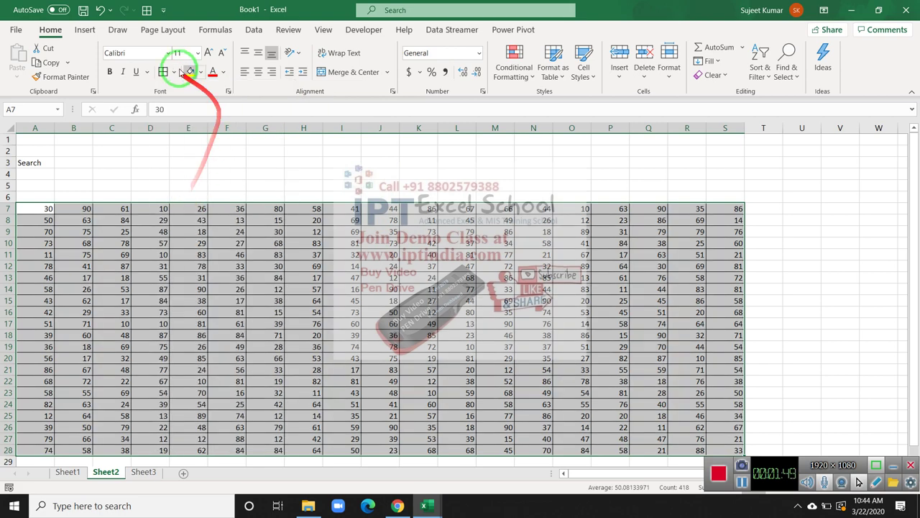
# Step: Turn off gridline view for the sheet and select cell B3
pyautogui.click(188, 30)
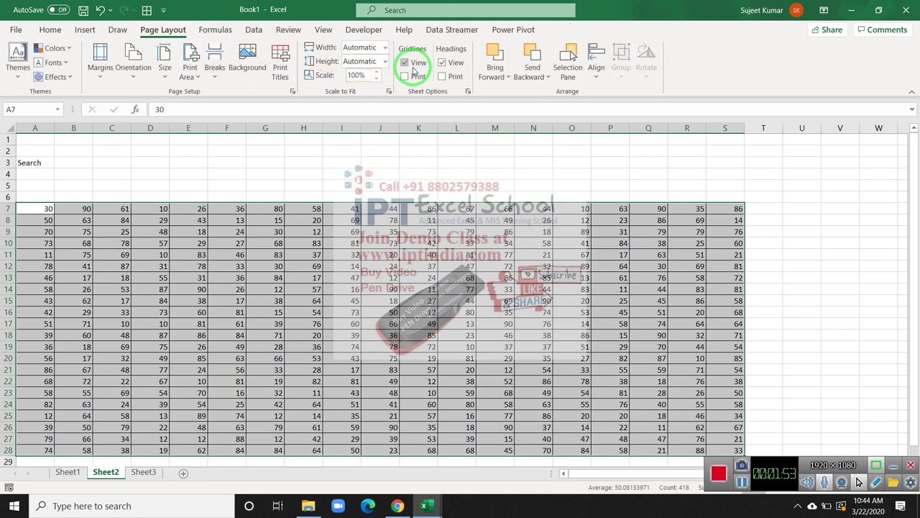
pyautogui.click(414, 65)
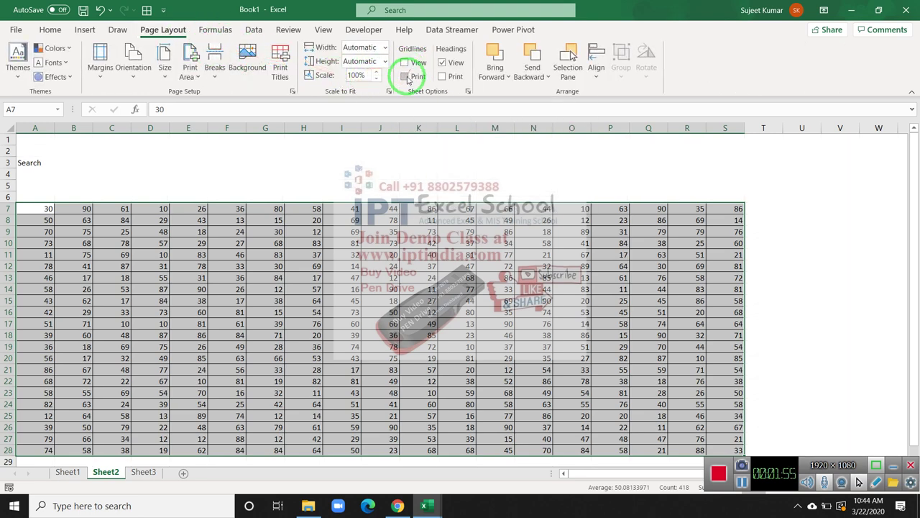
pyautogui.click(312, 184)
pyautogui.moveTo(312, 184); pyautogui.dragTo(55, 167)
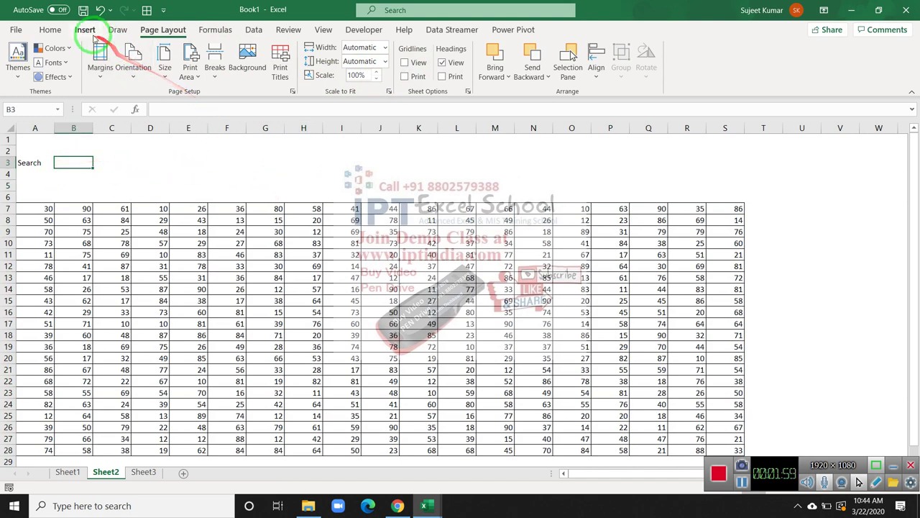
# Step: Put a border around the search cell B3
pyautogui.click(49, 30)
pyautogui.click(163, 72)
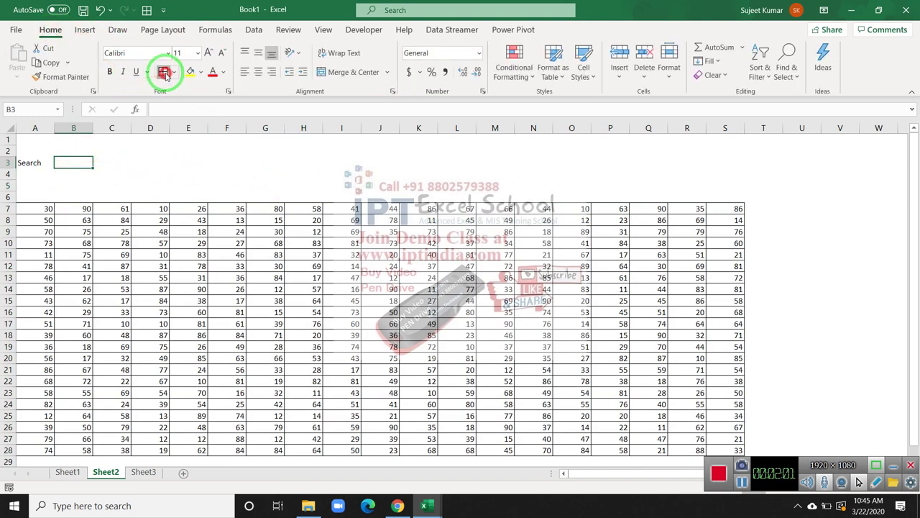
pyautogui.click(180, 149)
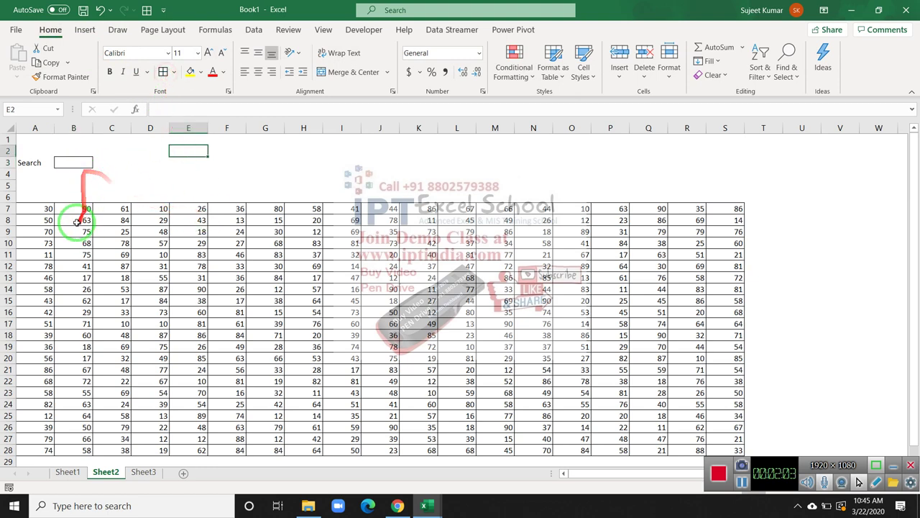
# Step: Define the name Data for the range A7:S28
pyautogui.moveTo(45, 208)
pyautogui.mouseDown()
pyautogui.moveTo(481, 329)
pyautogui.moveTo(721, 446)
pyautogui.mouseUp()
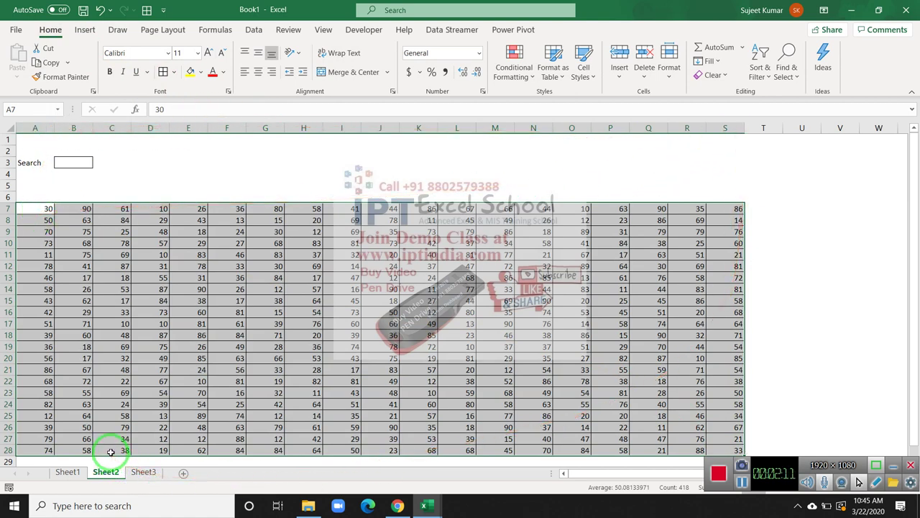
pyautogui.click(214, 31)
pyautogui.click(394, 48)
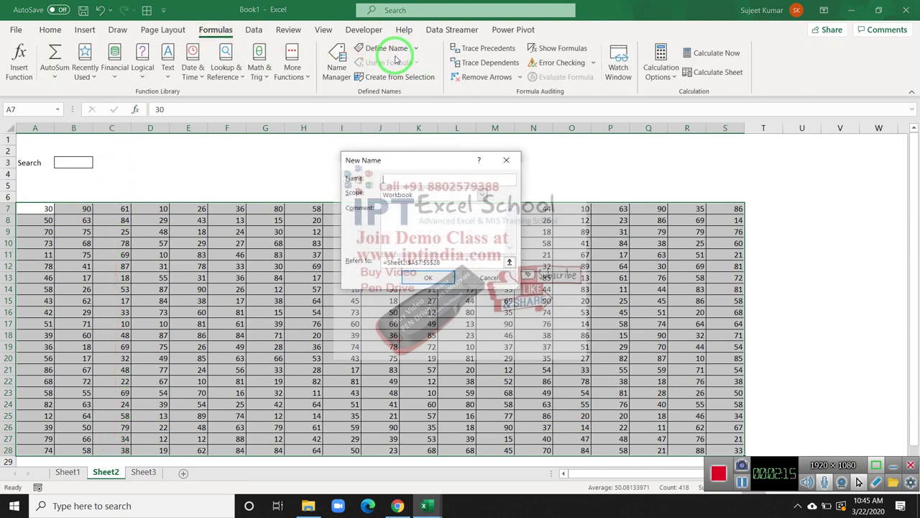
pyautogui.click(411, 178)
pyautogui.write('Data')
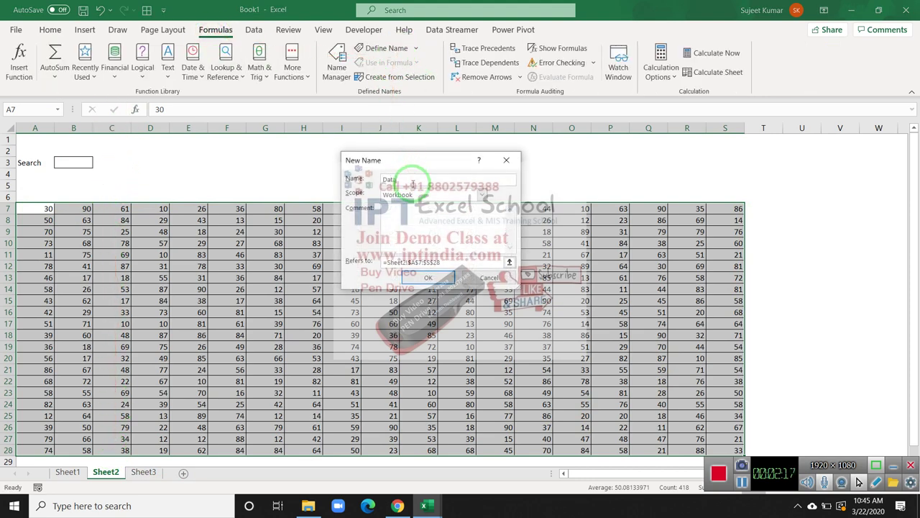
pyautogui.click(428, 278)
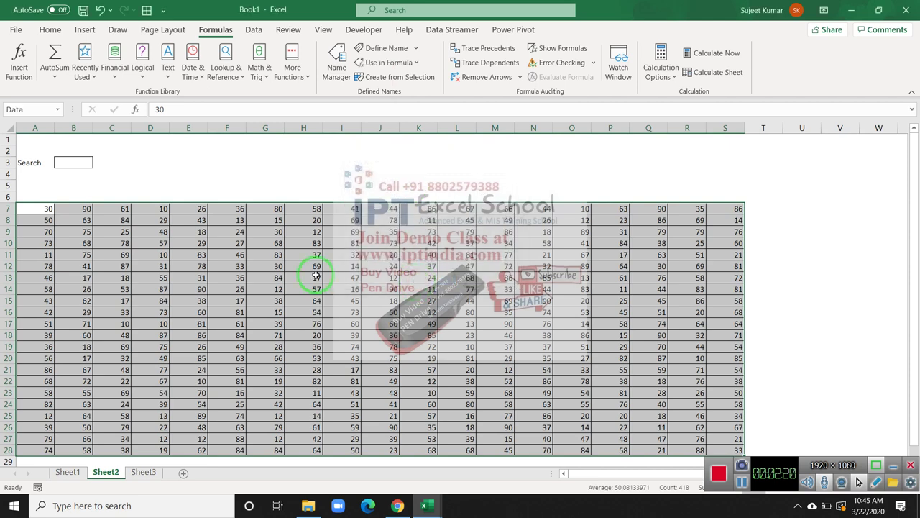
# Step: Select B3 and show the Developer tab
pyautogui.click(74, 164)
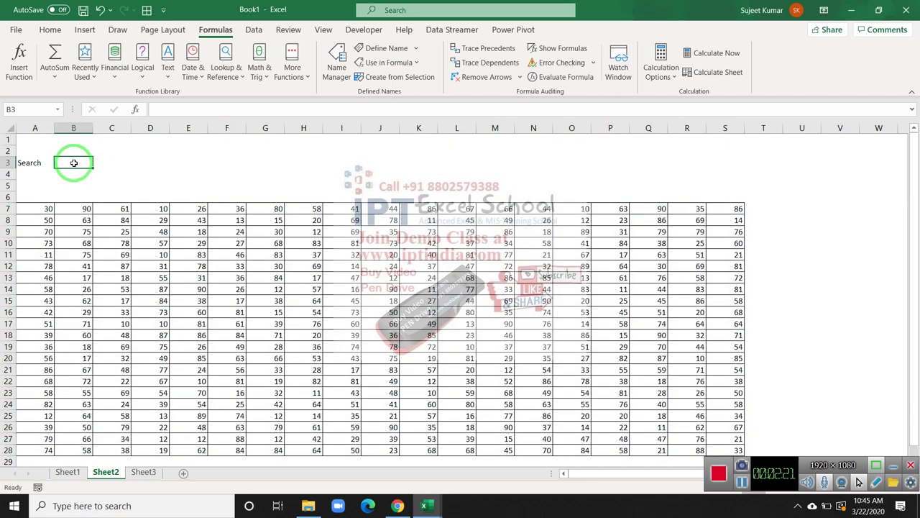
pyautogui.moveTo(74, 164); pyautogui.dragTo(528, 36)
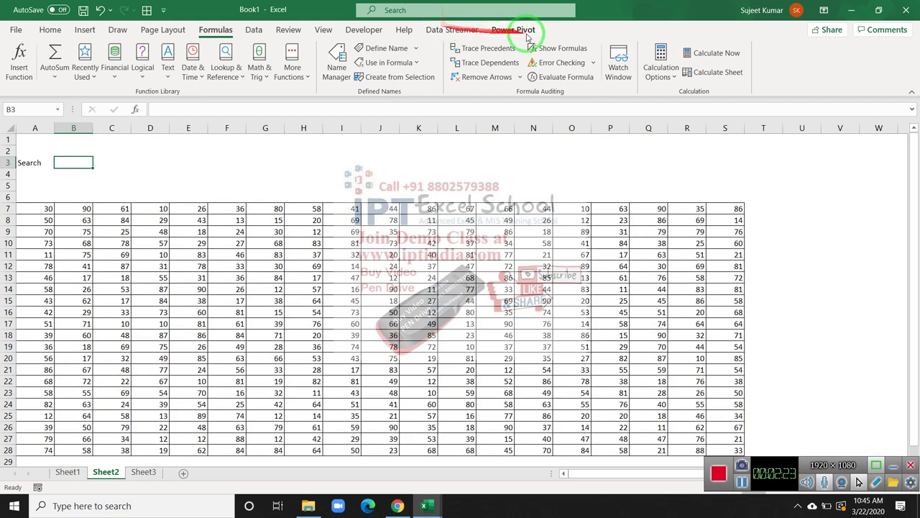
pyautogui.click(364, 29)
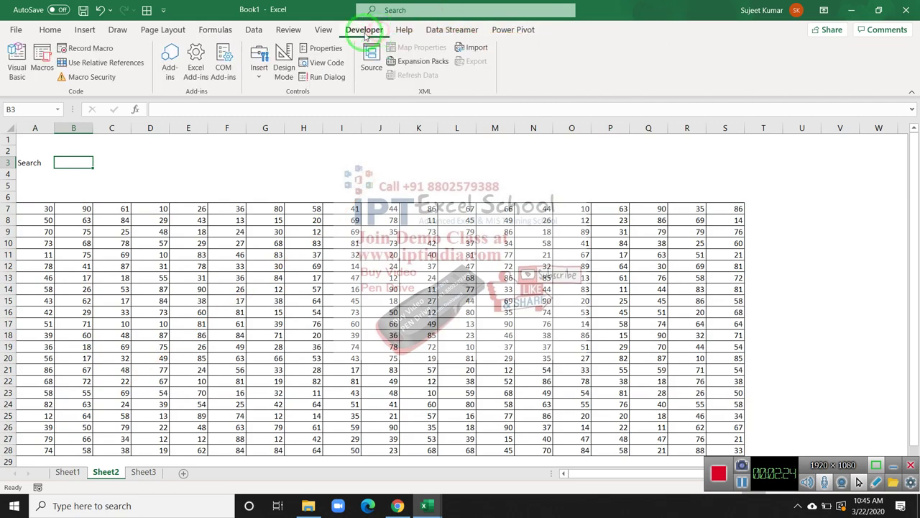
# Step: In the VBA editor, insert a new module and declare Sub blcell
pyautogui.click(21, 68)
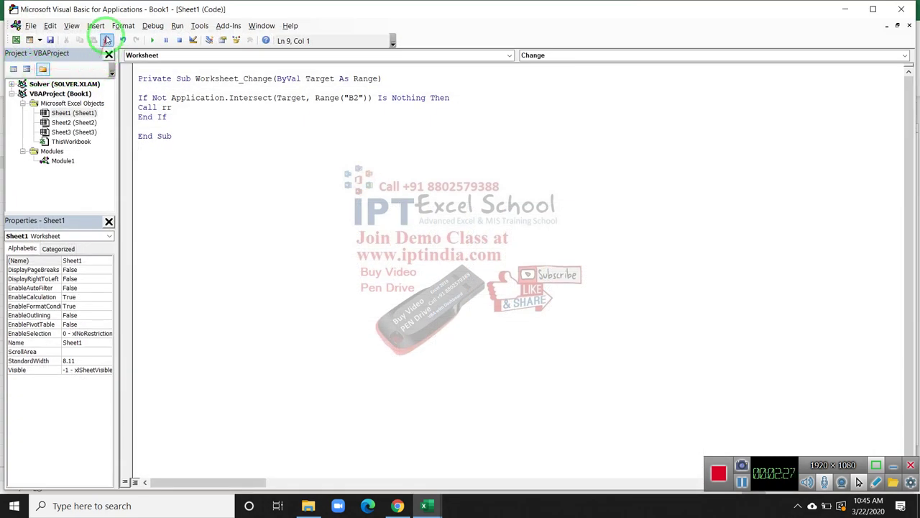
pyautogui.click(95, 25)
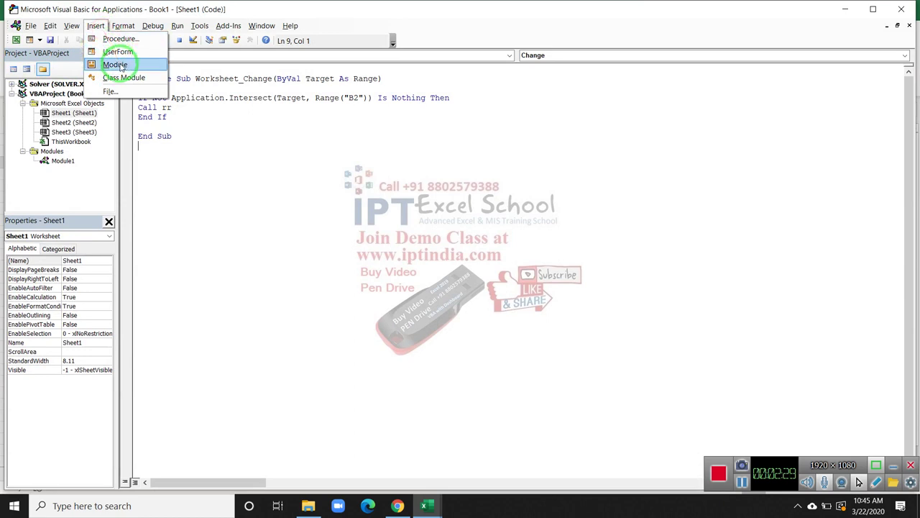
pyautogui.click(115, 65)
pyautogui.write('sub blvce')
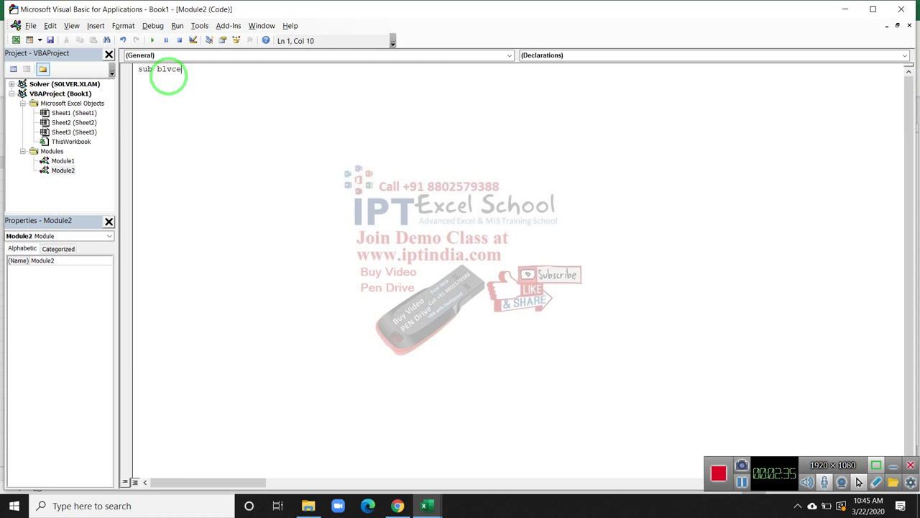
pyautogui.press('Return')
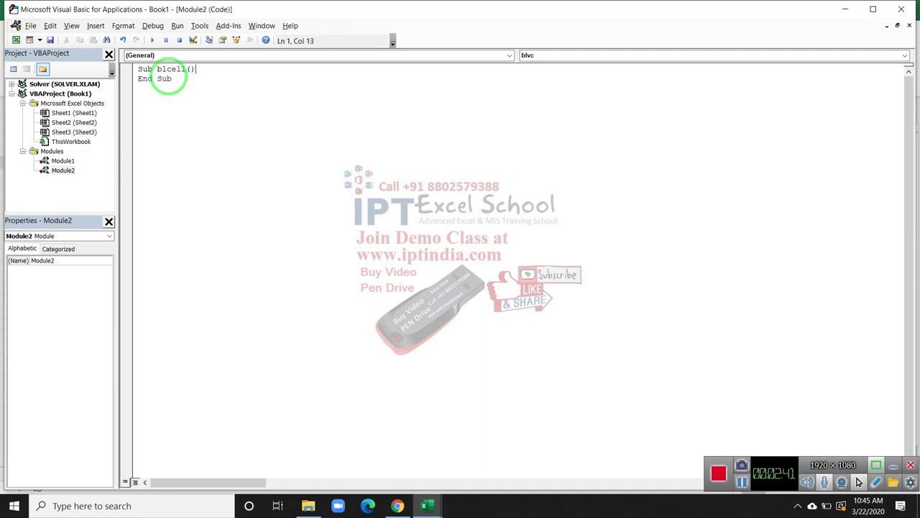
# Step: Add Dim r As Range and a For Each r In Range("Data") loop, then return to Excel
pyautogui.press('Return')
pyautogui.press('Return')
pyautogui.press('Return')
pyautogui.press('Return')
pyautogui.press('Return')
pyautogui.press('Return')
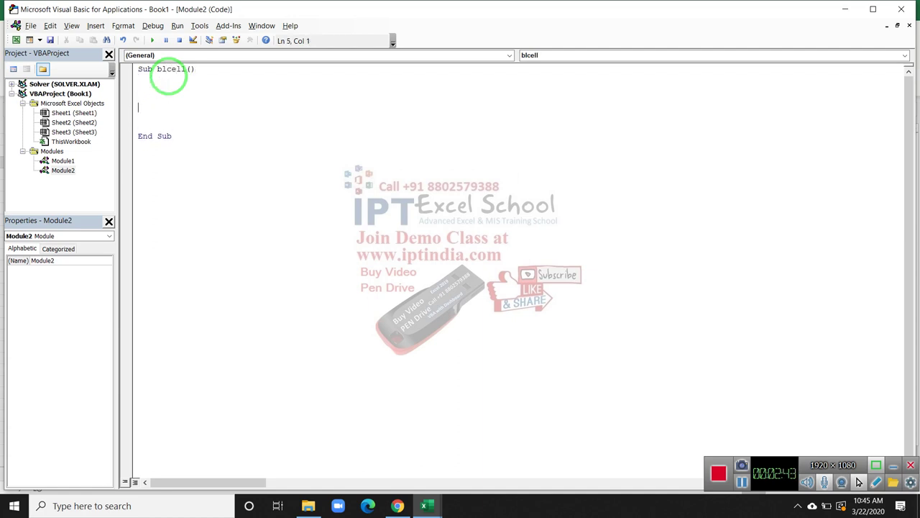
pyautogui.press('Return')
pyautogui.press('Up')
pyautogui.write('r')
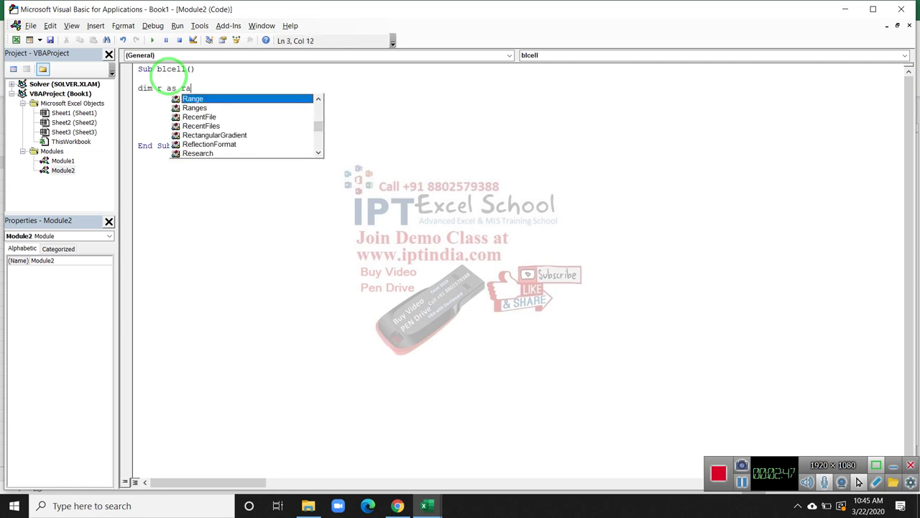
pyautogui.press('Tab')
pyautogui.press('Return')
pyautogui.press('Return')
pyautogui.write('for each r in range')
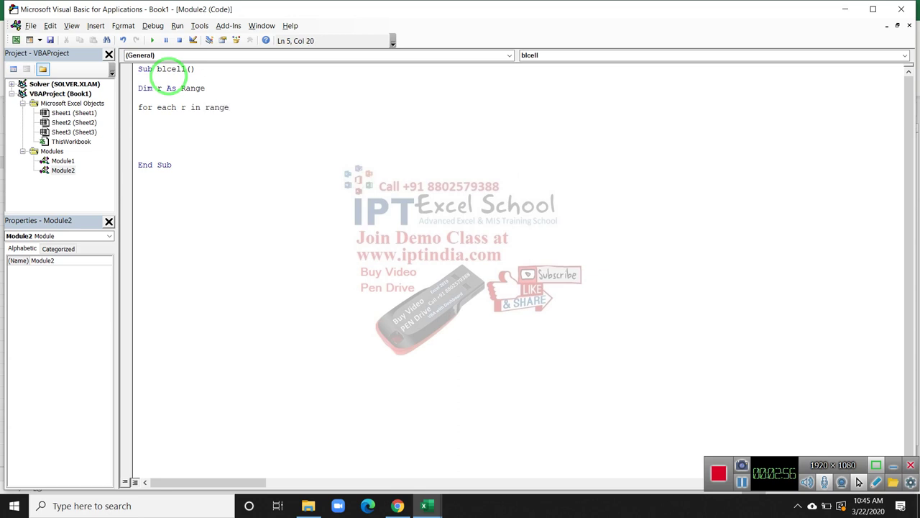
pyautogui.write('("Data')
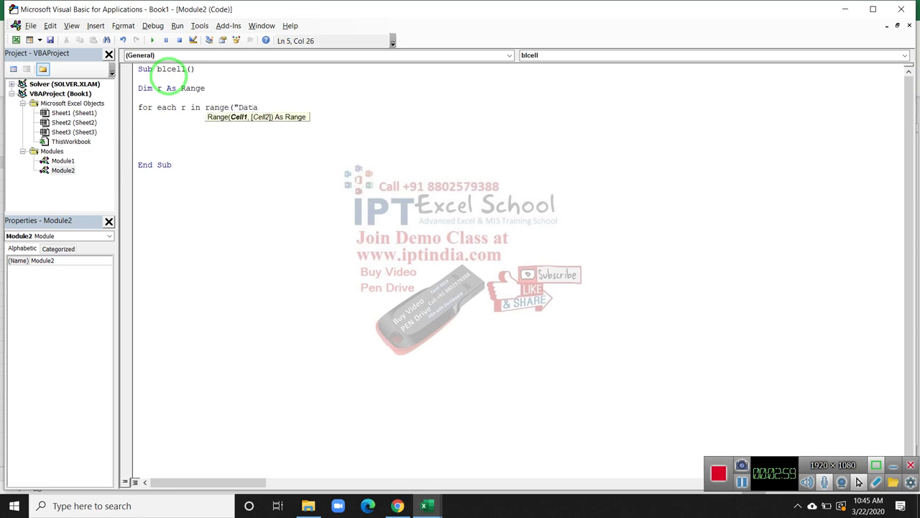
pyautogui.write(')')
pyautogui.press('Return')
pyautogui.press('Return')
pyautogui.press('Return')
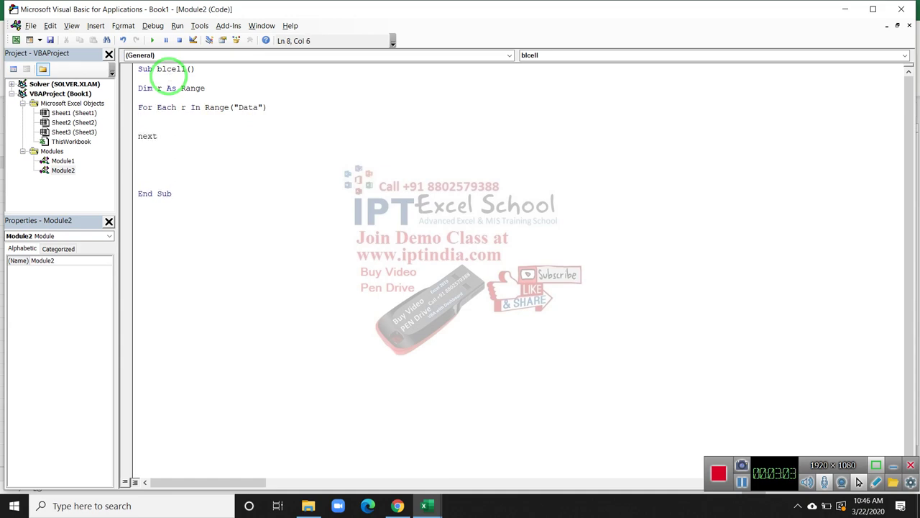
pyautogui.hotkey('alt', 'F11')
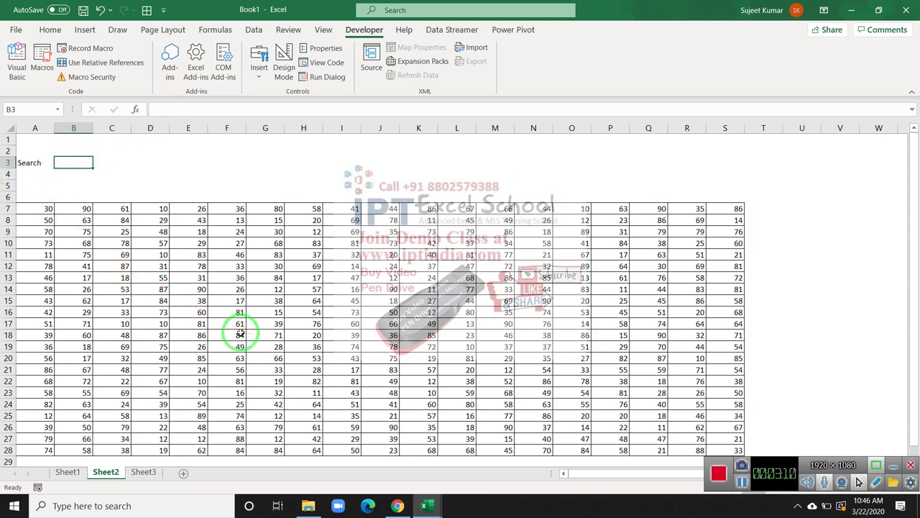
# Step: Show the Home tab, then go back to Module2's blcell code with Alt+F11
pyautogui.click(50, 29)
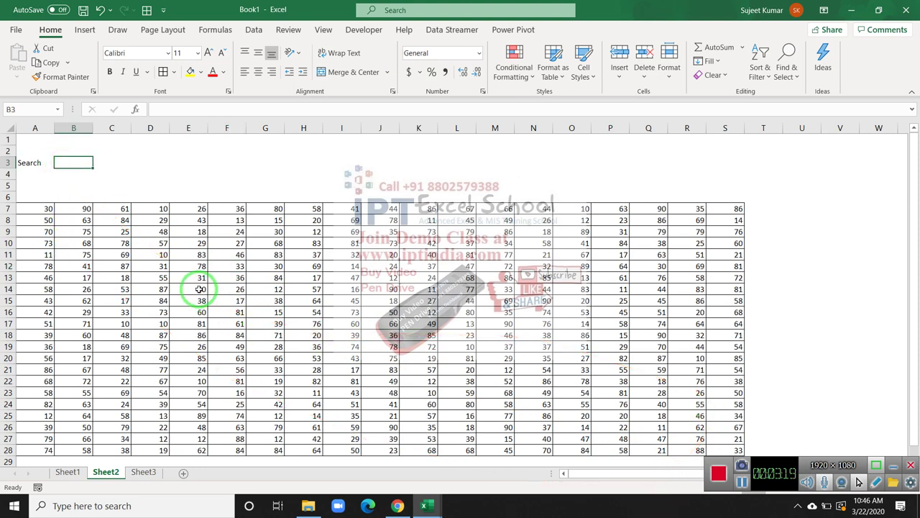
pyautogui.hotkey('alt', 'F11')
# Step: Above the loop, declare Dim m As String and set m = "B3"
pyautogui.press('Up')
pyautogui.press('Up')
pyautogui.press('Up')
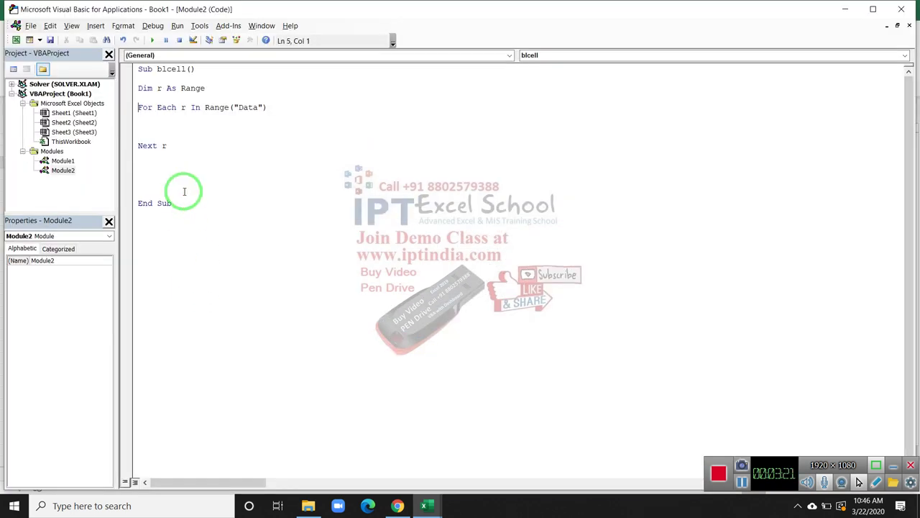
pyautogui.press('Up')
pyautogui.press('Return')
pyautogui.write('dim')
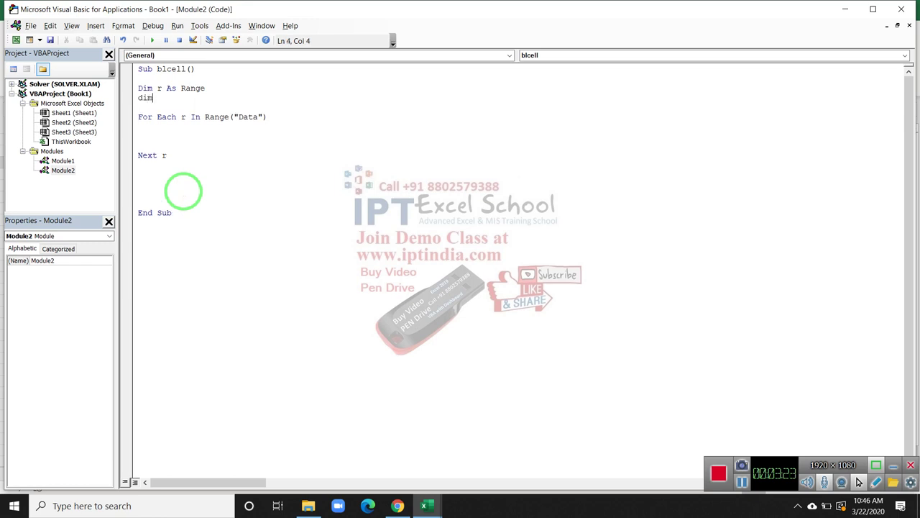
pyautogui.write(' m as ')
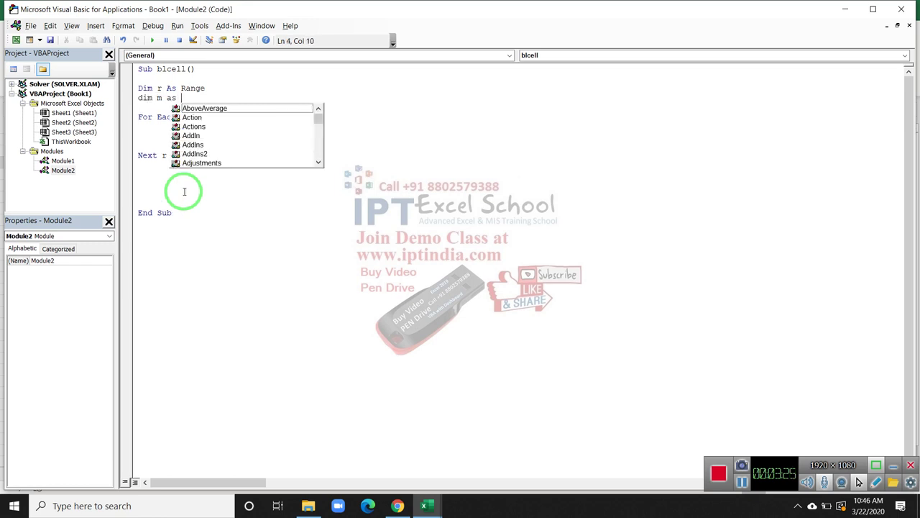
pyautogui.write('str')
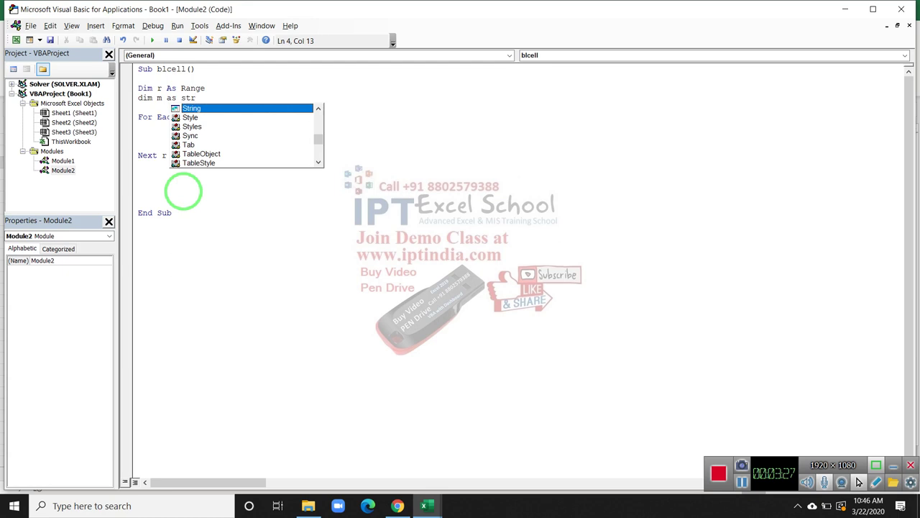
pyautogui.press('Return')
pyautogui.press('Return')
pyautogui.write('m = ')
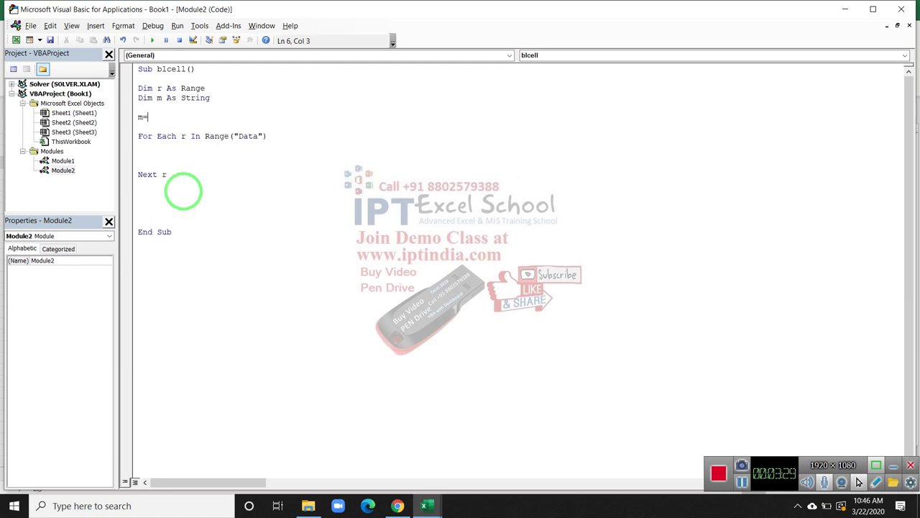
pyautogui.write('"B')
pyautogui.click(183, 191)
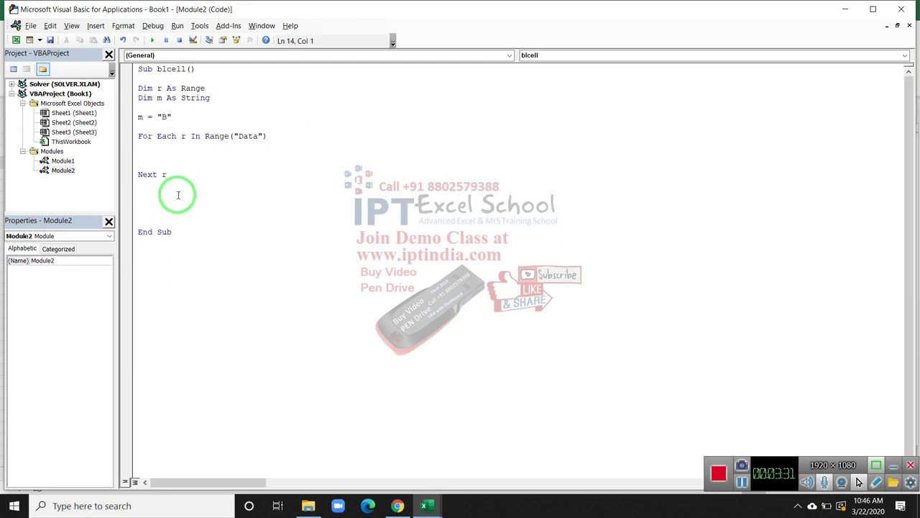
pyautogui.click(166, 116)
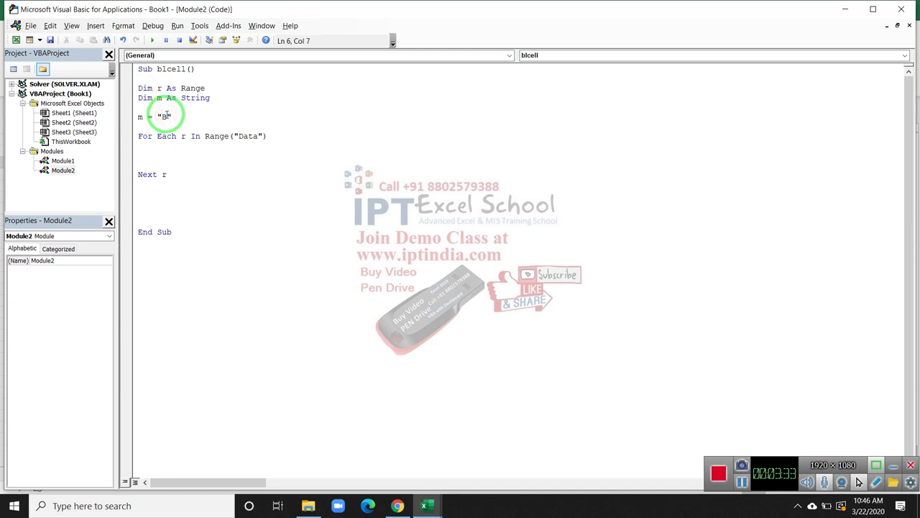
pyautogui.write('3')
# Step: Inside the loop, start an If line comparing with Range("B3").Value
pyautogui.click(167, 149)
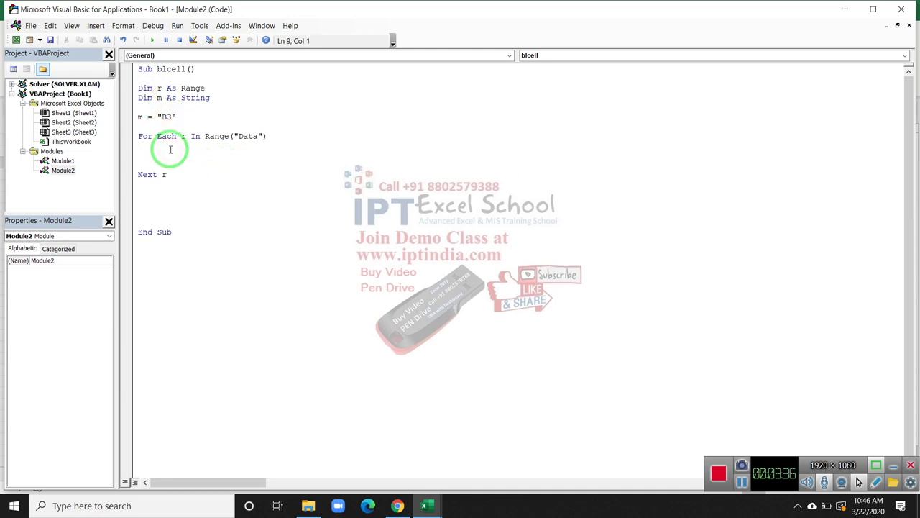
pyautogui.press('Return')
pyautogui.write('i')
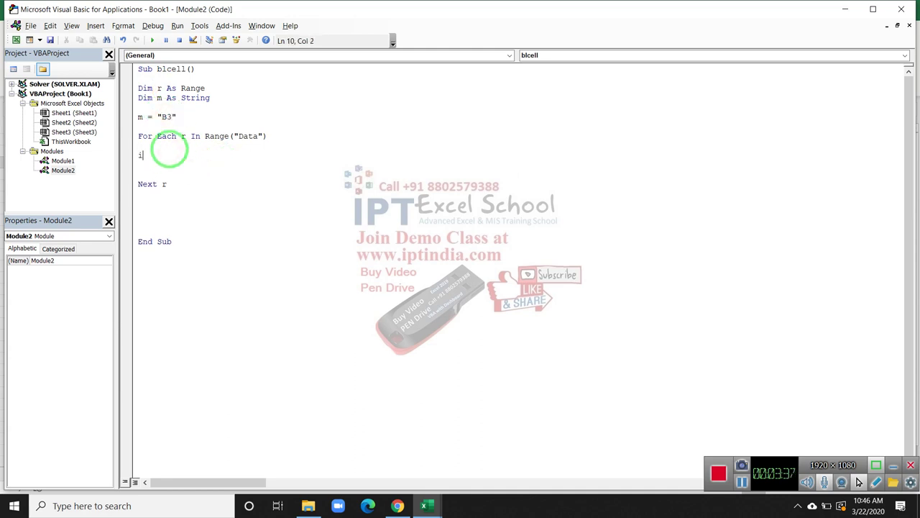
pyautogui.write('f r.v')
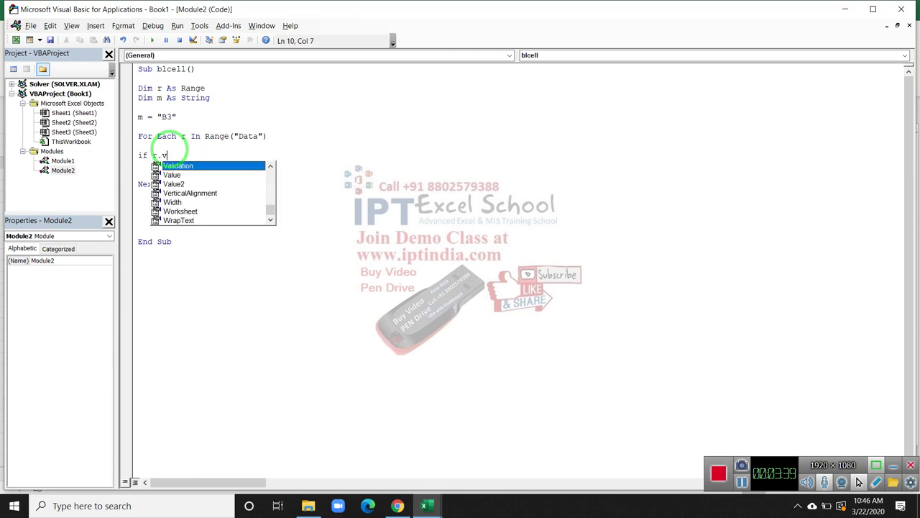
pyautogui.write('a ')
pyautogui.write('=')
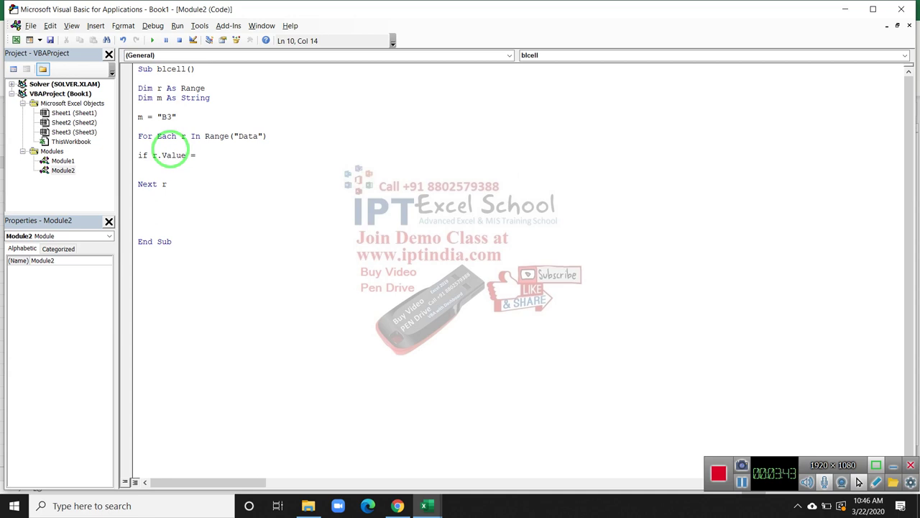
pyautogui.write('ran')
pyautogui.write('ge("B')
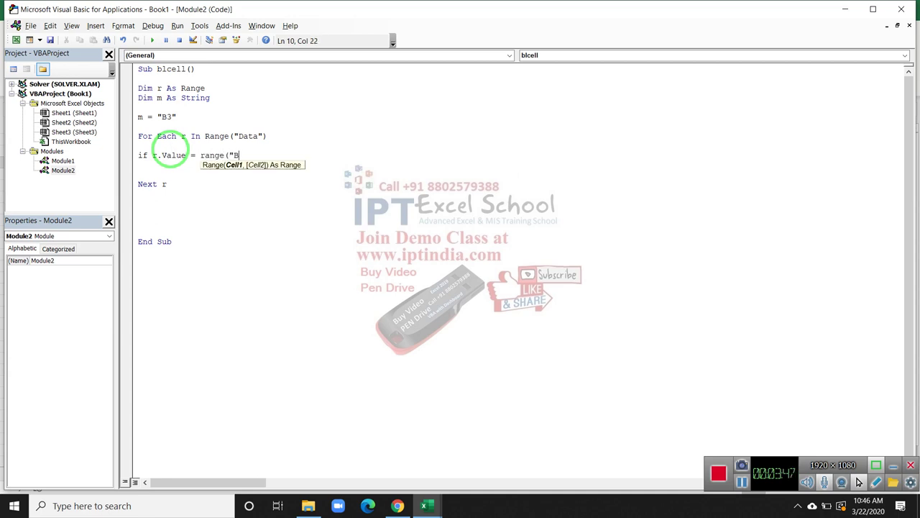
pyautogui.write('3')
pyautogui.write('")')
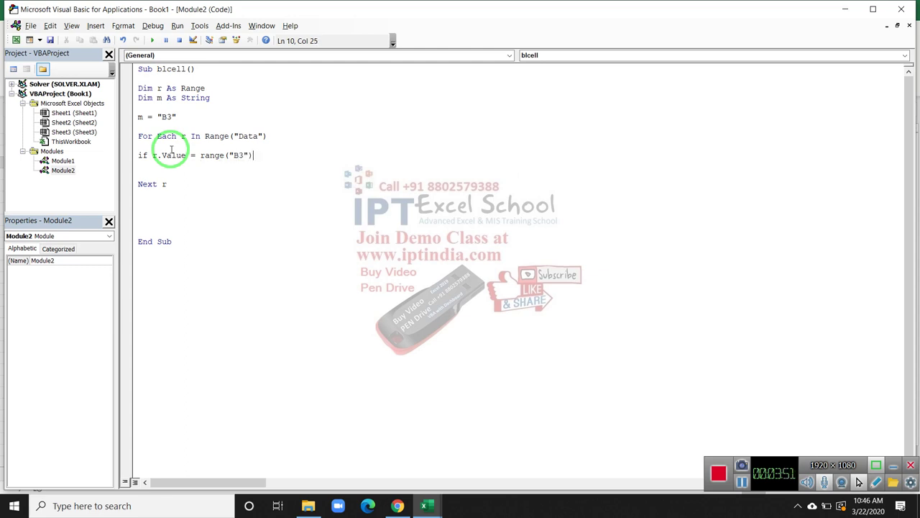
pyautogui.write('.value')
# Step: Dismiss the compile error and finish the If test with Then
pyautogui.press('Return')
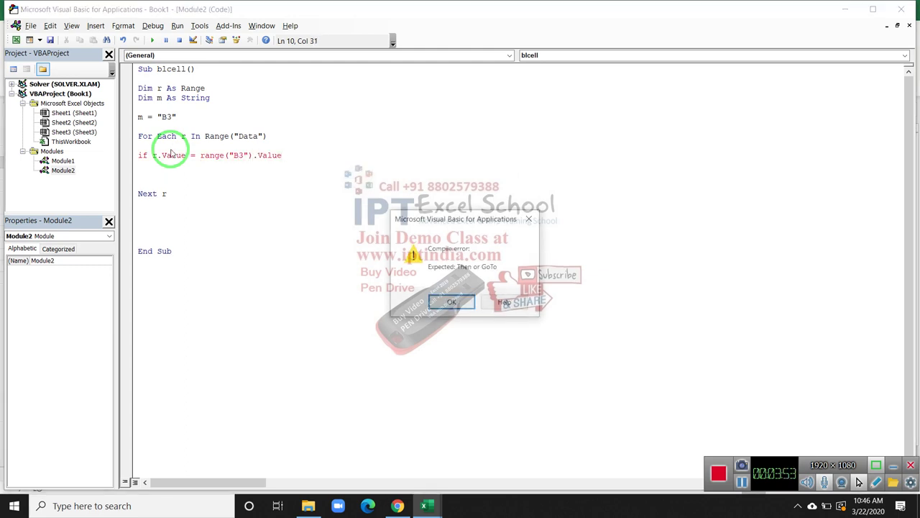
pyautogui.press('Return')
pyautogui.write('th')
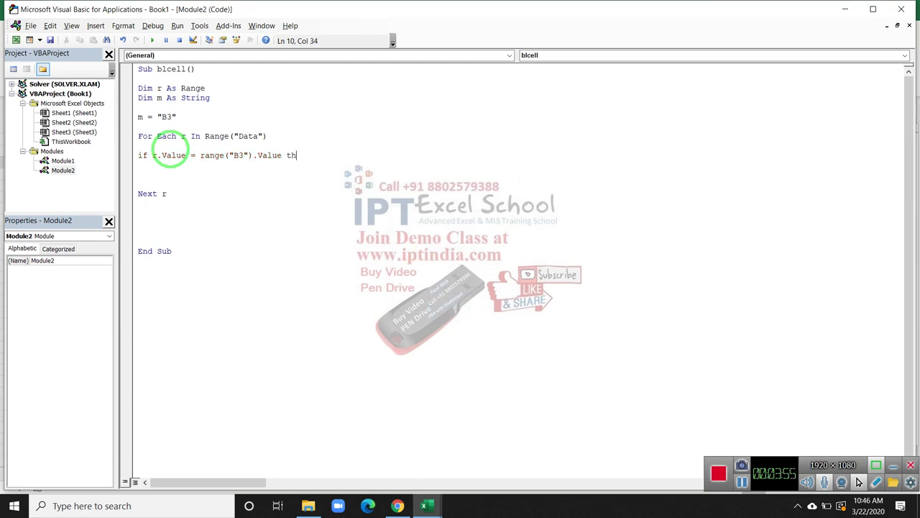
pyautogui.write('en')
pyautogui.press('Return')
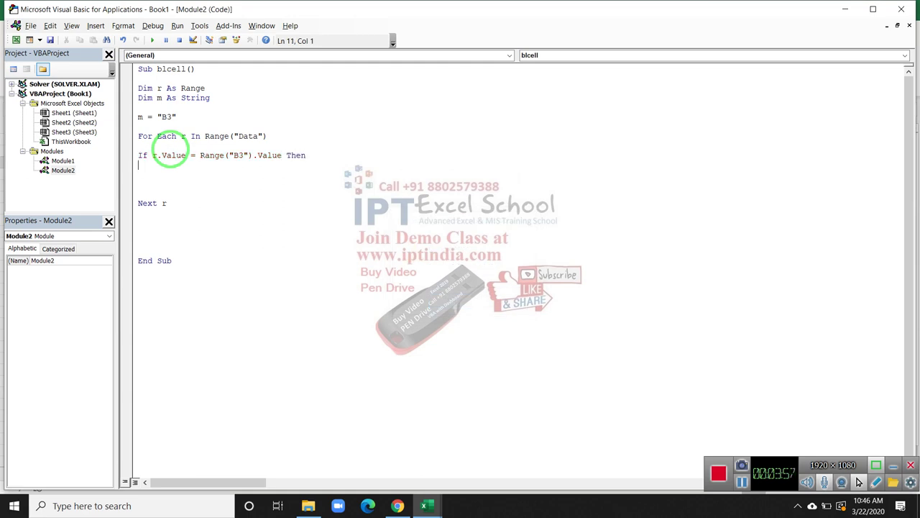
# Step: Add m = m & "," & r.Address inside the If, then return to the worksheet
pyautogui.write('m= m ')
pyautogui.write('& ",')
pyautogui.write('" & ')
pyautogui.write('r.a')
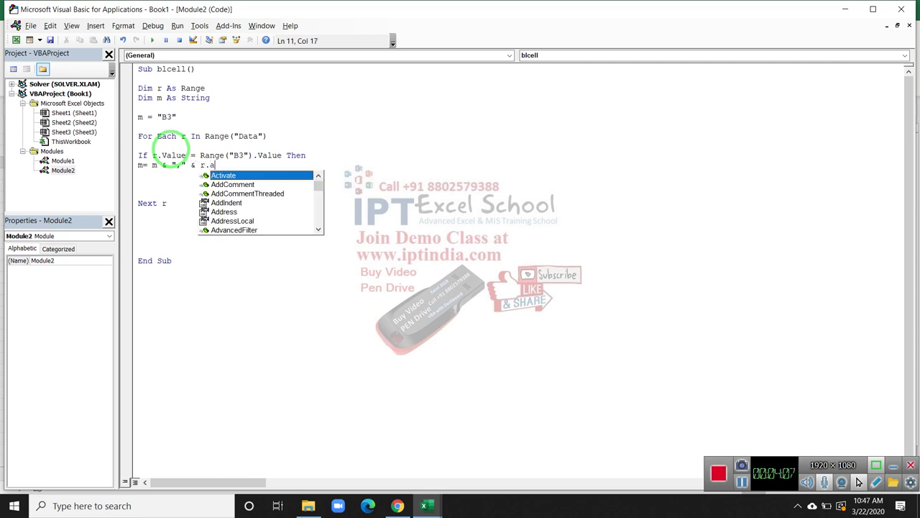
pyautogui.write('d')
pyautogui.press('Down')
pyautogui.press('Down')
pyautogui.press('Down')
pyautogui.press('Tab')
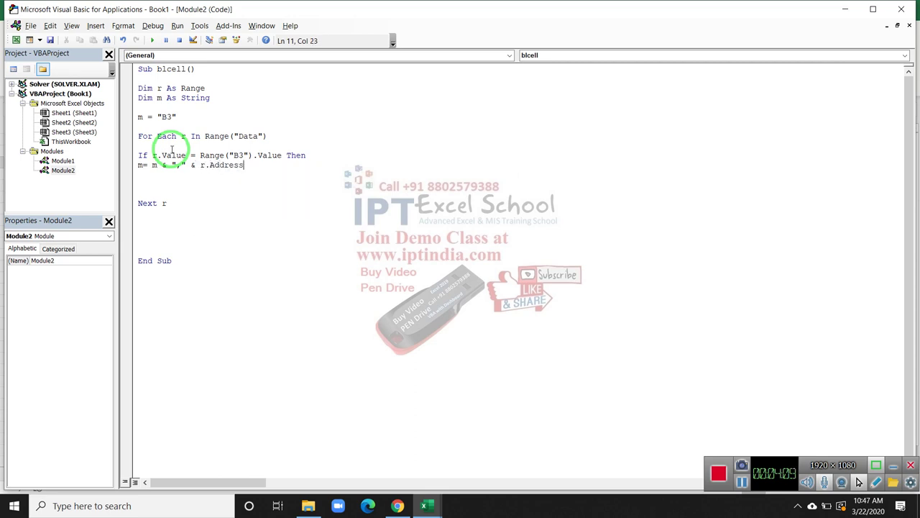
pyautogui.click(217, 118)
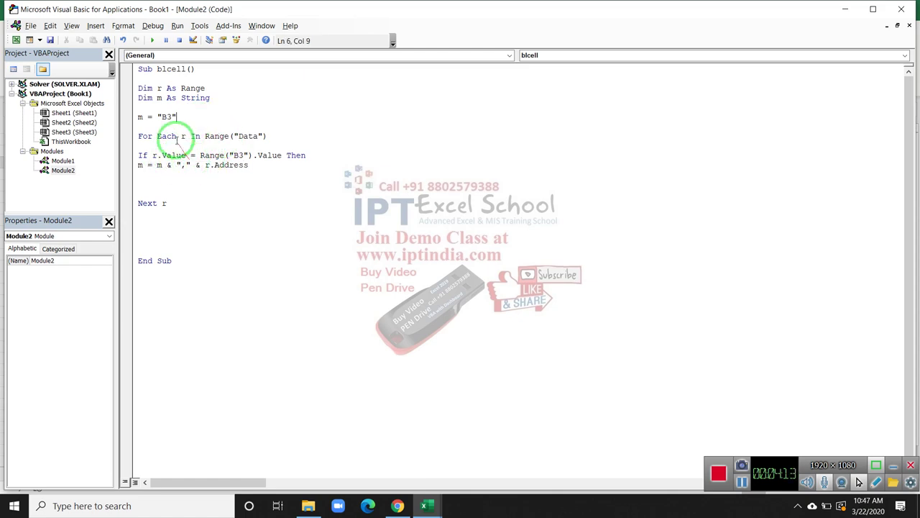
pyautogui.hotkey('alt', 'F11')
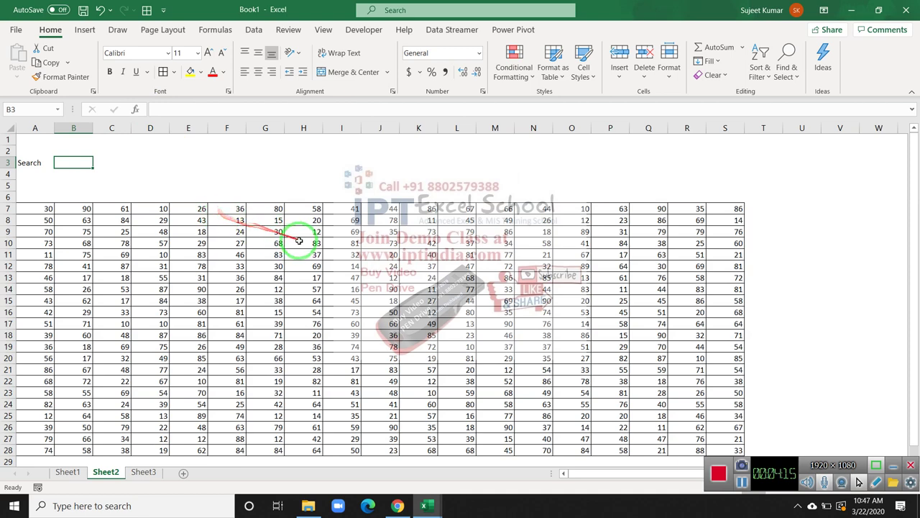
# Step: Pick F10, H12, F18, H22, M18, L22, K21, J18 and K16 together, then reopen the macro code
pyautogui.click(210, 241)
pyautogui.keyDown('ctrl'); pyautogui.click(308, 266); pyautogui.keyUp('ctrl')
pyautogui.keyDown('ctrl'); pyautogui.click(237, 335); pyautogui.keyUp('ctrl')
pyautogui.keyDown('ctrl'); pyautogui.click(305, 381); pyautogui.keyUp('ctrl')
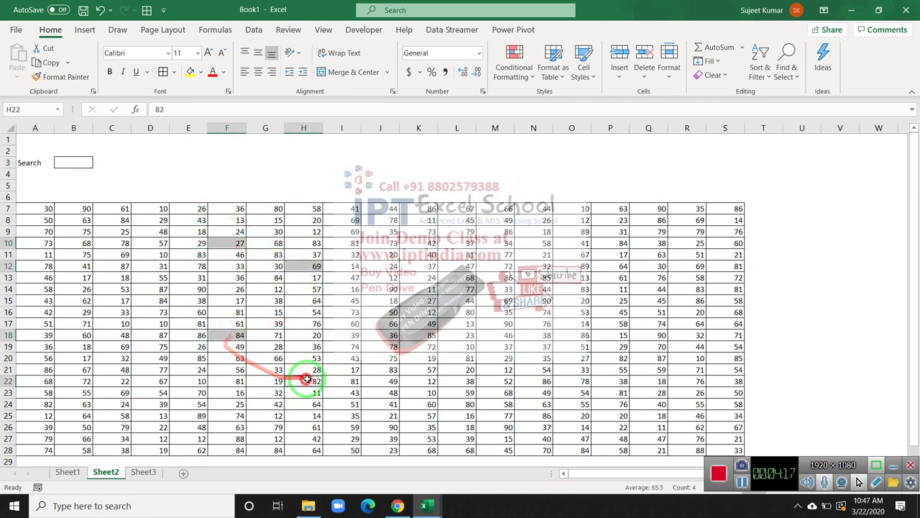
pyautogui.keyDown('ctrl'); pyautogui.click(496, 336); pyautogui.keyUp('ctrl')
pyautogui.keyDown('ctrl'); pyautogui.click(453, 381); pyautogui.keyUp('ctrl')
pyautogui.keyDown('ctrl'); pyautogui.click(420, 369); pyautogui.keyUp('ctrl')
pyautogui.keyDown('ctrl'); pyautogui.click(388, 335); pyautogui.keyUp('ctrl')
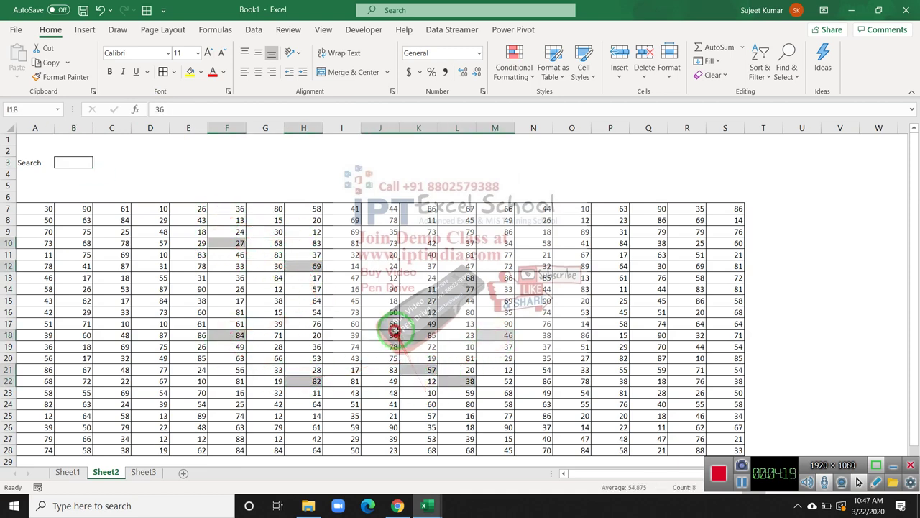
pyautogui.keyDown('ctrl'); pyautogui.click(407, 311); pyautogui.keyUp('ctrl')
pyautogui.click(180, 163)
pyautogui.hotkey('alt', 'F11')
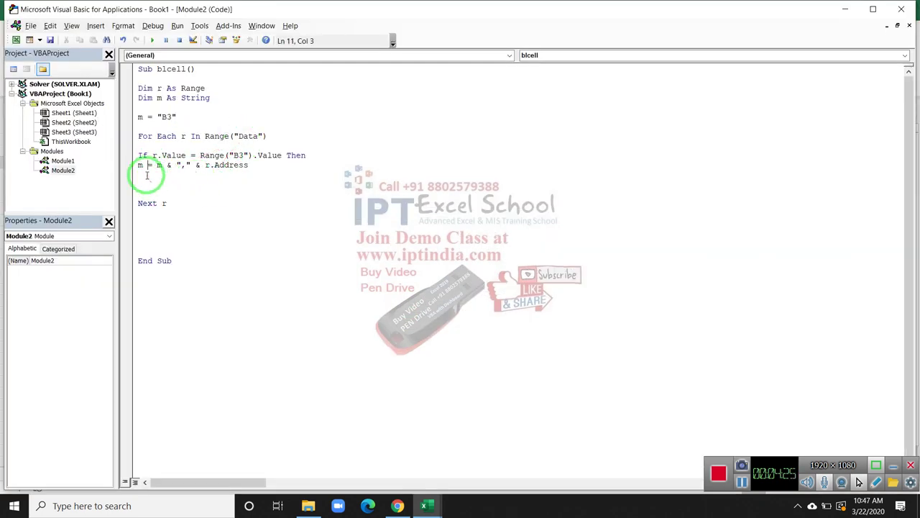
# Step: Remove the extra blank lines above Next r and make room for new code below it
pyautogui.click(148, 175)
pyautogui.press('Delete')
pyautogui.press('Delete')
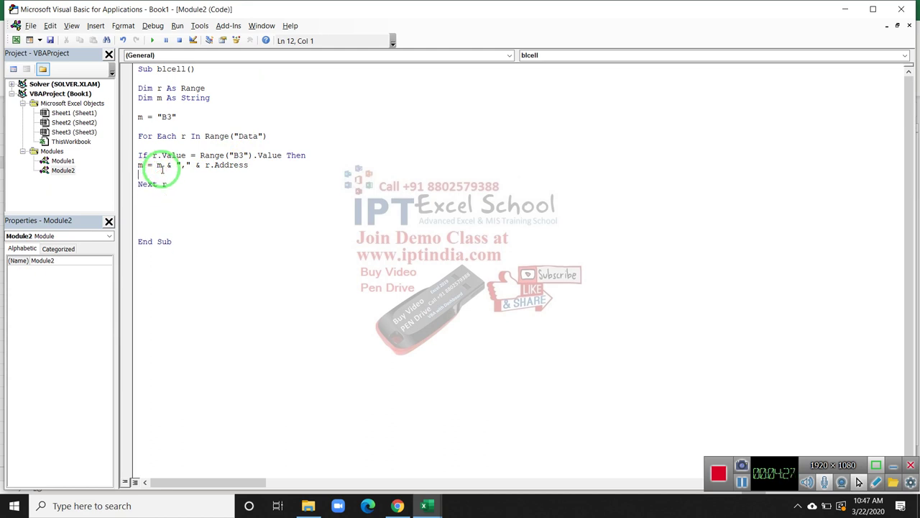
pyautogui.press('Delete')
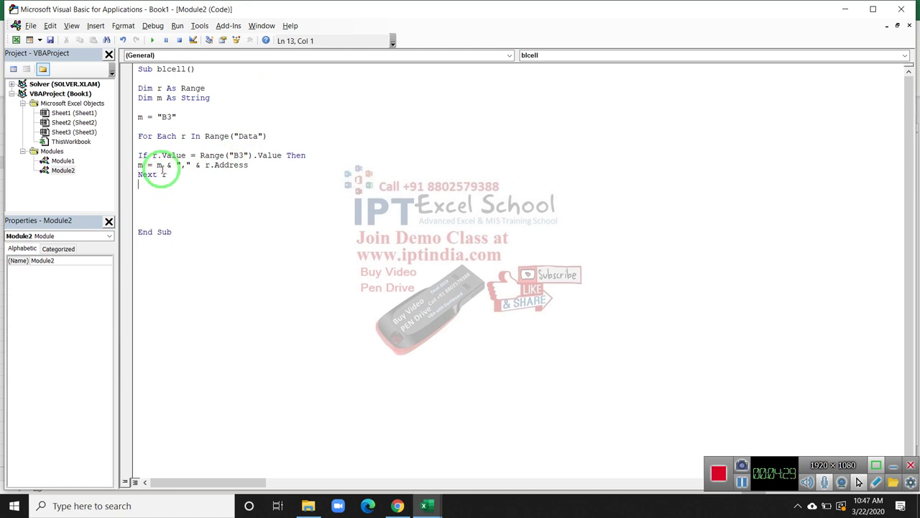
pyautogui.press('Return')
pyautogui.press('Up')
# Step: Add a Do While Range("b3") <> 0 … Loop block and start a Range( line inside it
pyautogui.write('do w')
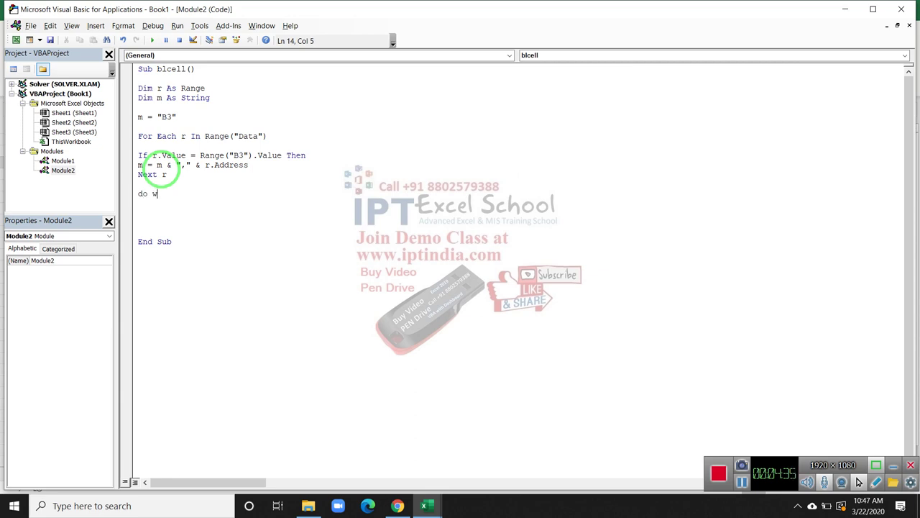
pyautogui.write('hile ran')
pyautogui.write('ge("b')
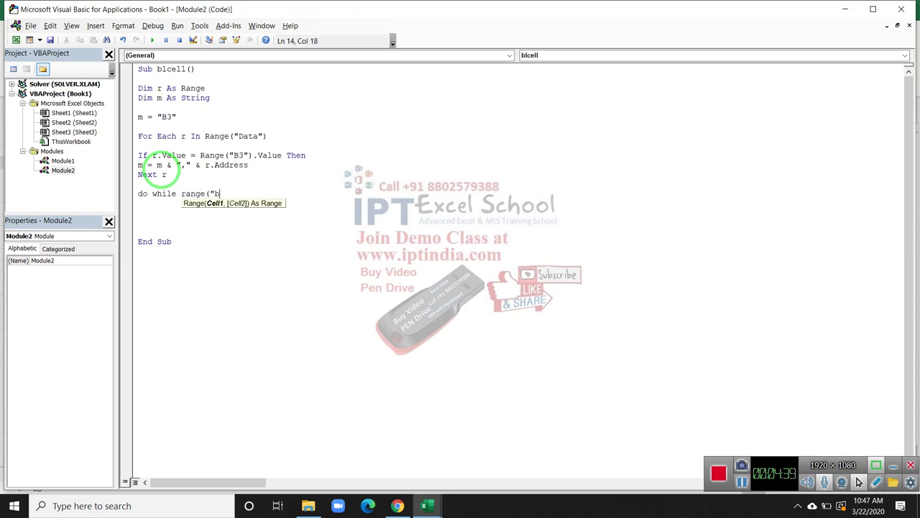
pyautogui.write('3")')
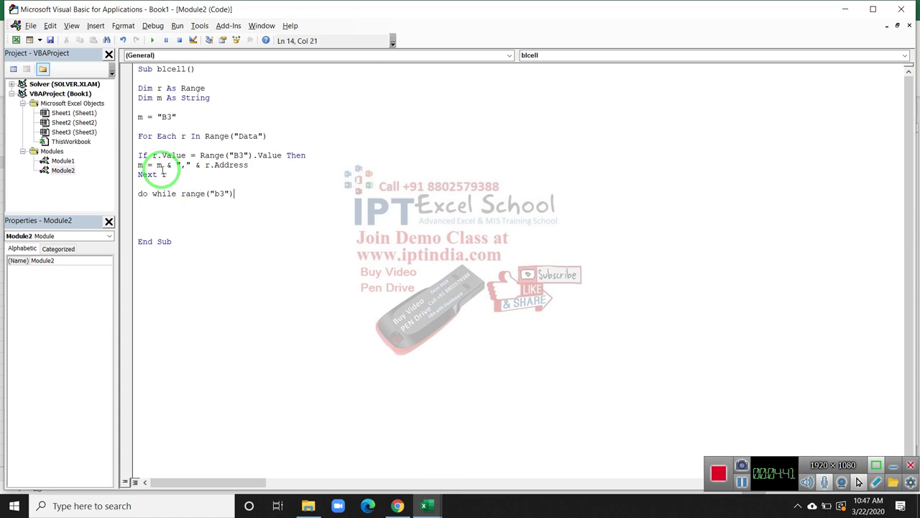
pyautogui.write('<>0')
pyautogui.press('Return')
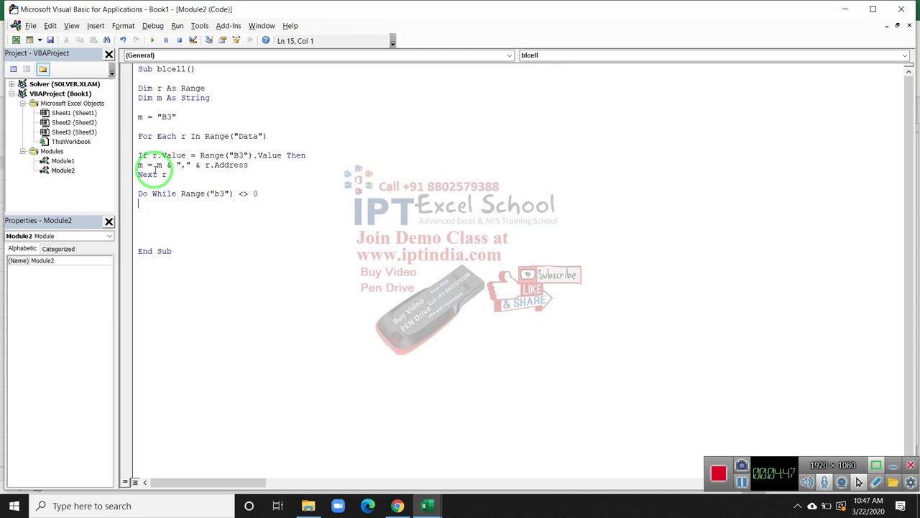
pyautogui.press('Return')
pyautogui.write('loop')
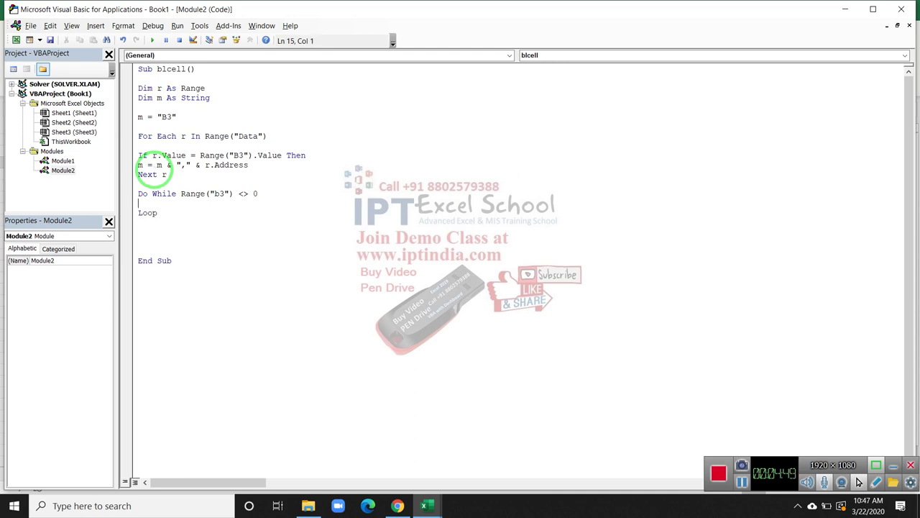
pyautogui.press('Return')
pyautogui.press('Return')
pyautogui.press('Return')
pyautogui.press('Up')
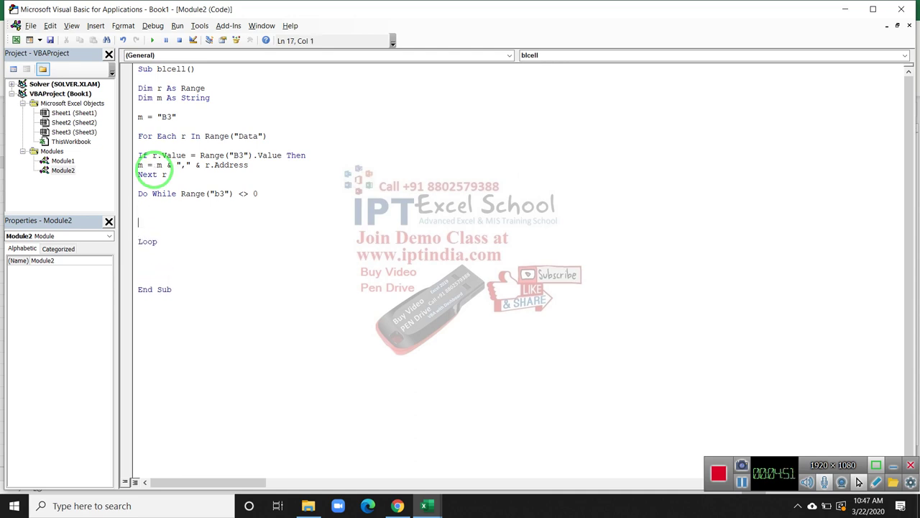
pyautogui.press('Up')
pyautogui.write('ra')
pyautogui.write('nge(')
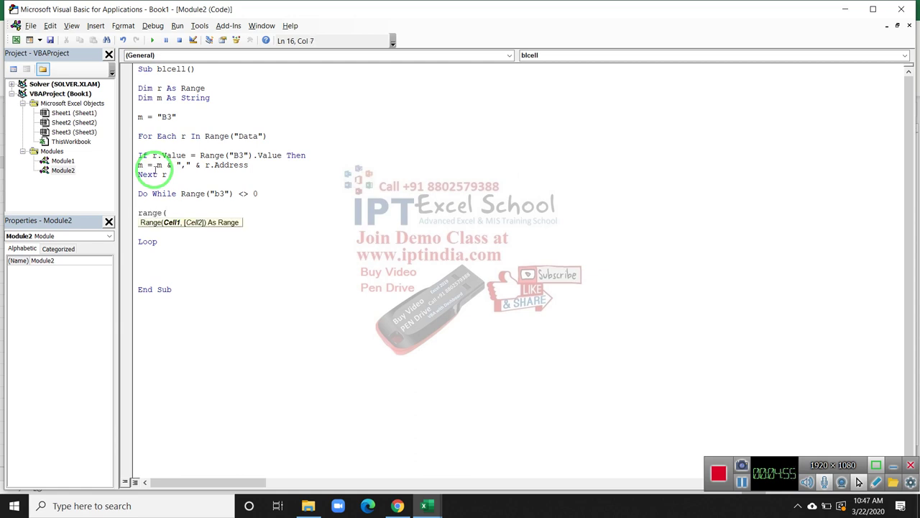
pyautogui.write('"A')
# Step: Inside the loop, write Range(m).Interior.Color = vbRed
pyautogui.press('BackSpace')
pyautogui.write('B')
pyautogui.press('BackSpace')
pyautogui.press('BackSpace')
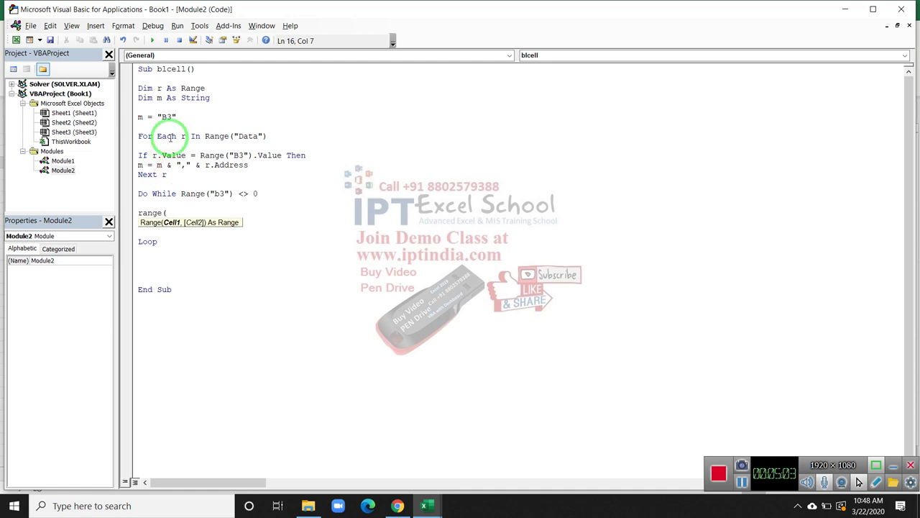
pyautogui.write('m')
pyautogui.write(').in')
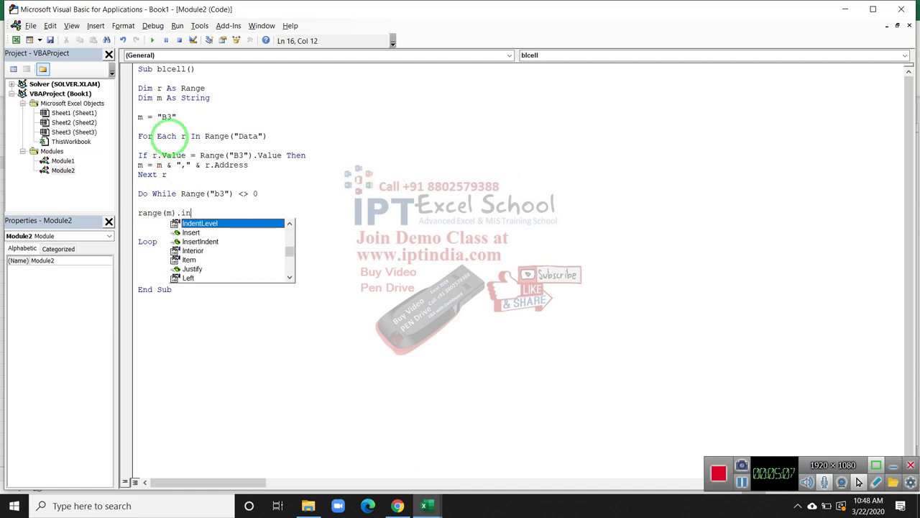
pyautogui.write('t')
pyautogui.press('Tab')
pyautogui.write('.')
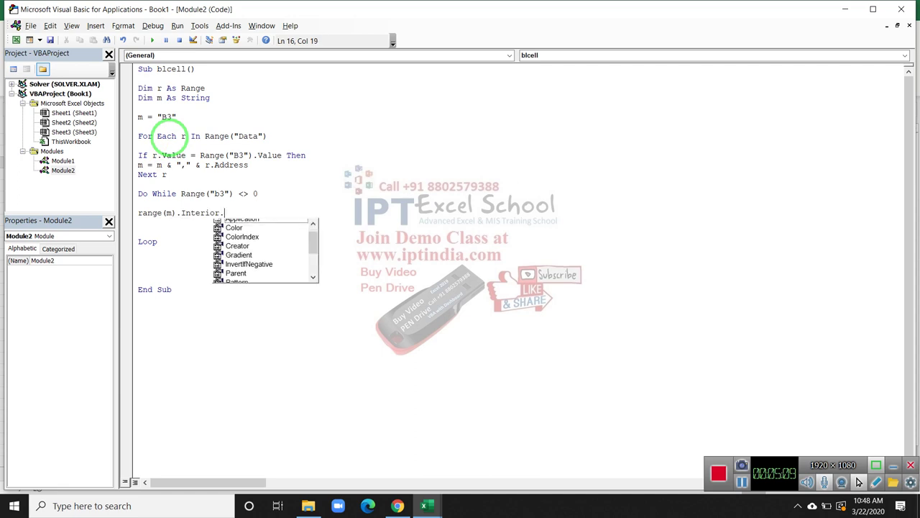
pyautogui.write('co')
pyautogui.press('Tab')
pyautogui.write('=')
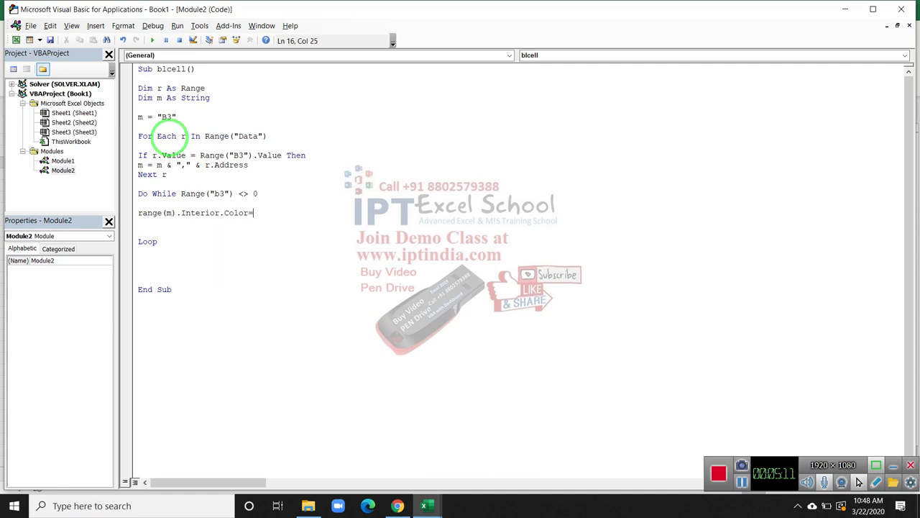
pyautogui.write('b')
pyautogui.press('BackSpace')
pyautogui.write('vbred')
pyautogui.press('Return')
# Step: Add Application.Wait Now + TimeValue("00:00:01") below the red colour line
pyautogui.write('ap')
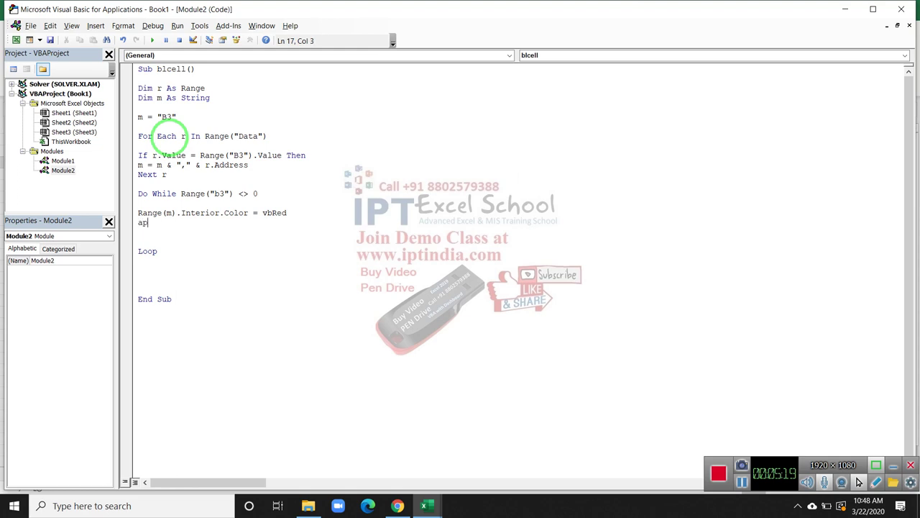
pyautogui.write('plication')
pyautogui.write('.wa')
pyautogui.press('Tab')
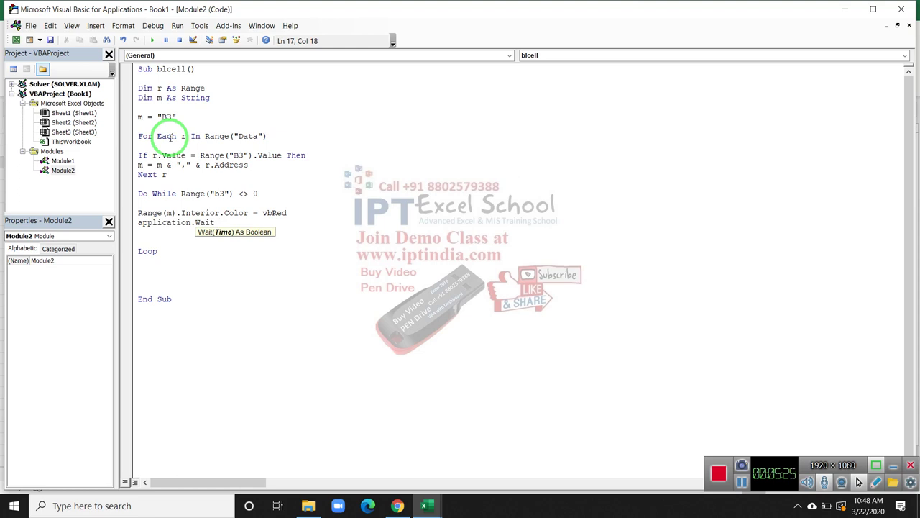
pyautogui.write('now')
pyautogui.write('+')
pyautogui.write('ie')
pyautogui.write('mae')
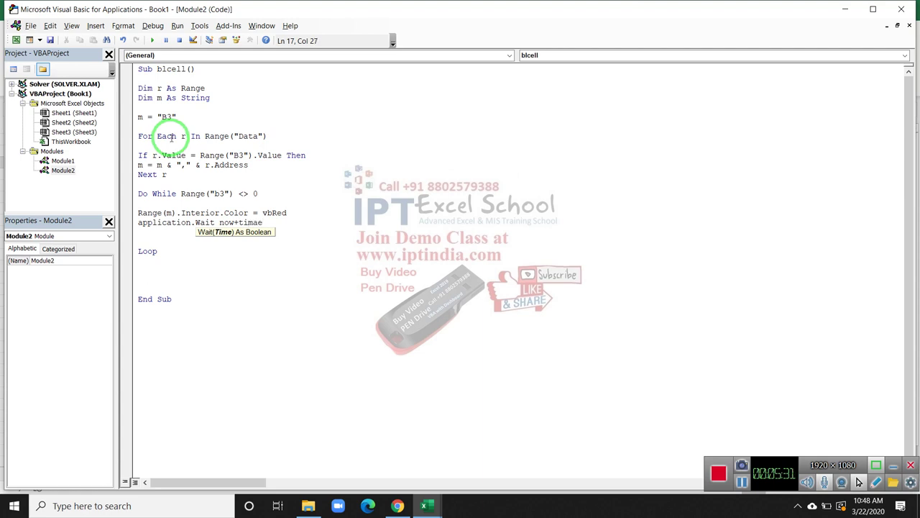
pyautogui.press('BackSpace')
pyautogui.press('BackSpace')
pyautogui.write('eva')
pyautogui.write('lue(')
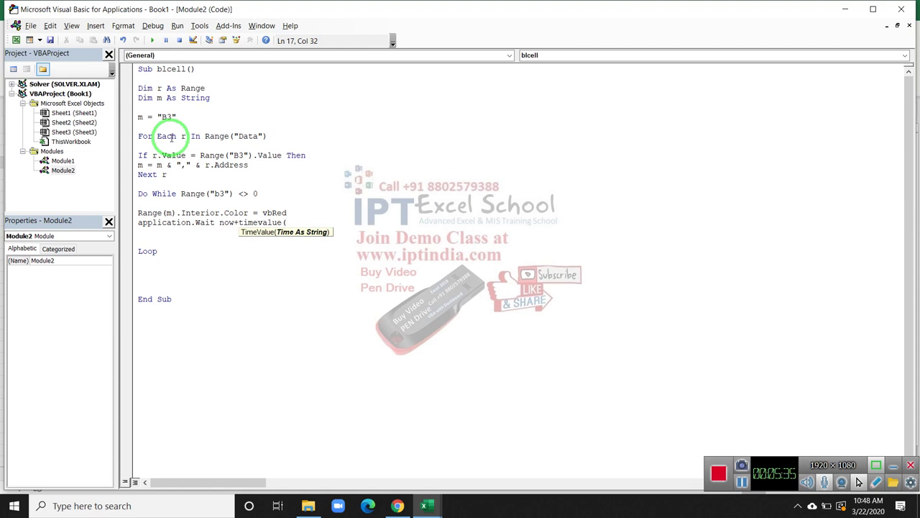
pyautogui.write('00:')
pyautogui.write('00')
pyautogui.write('014')
pyautogui.press('BackSpace')
pyautogui.write('")')
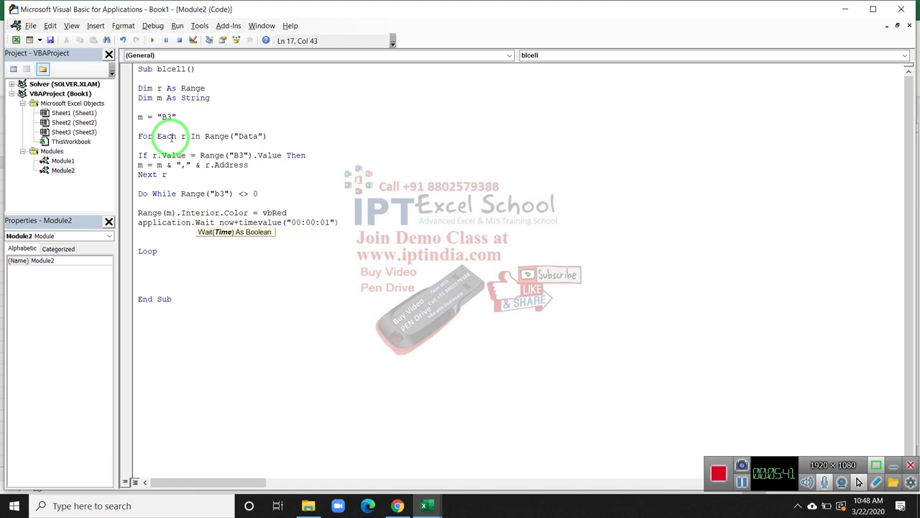
pyautogui.press('Return')
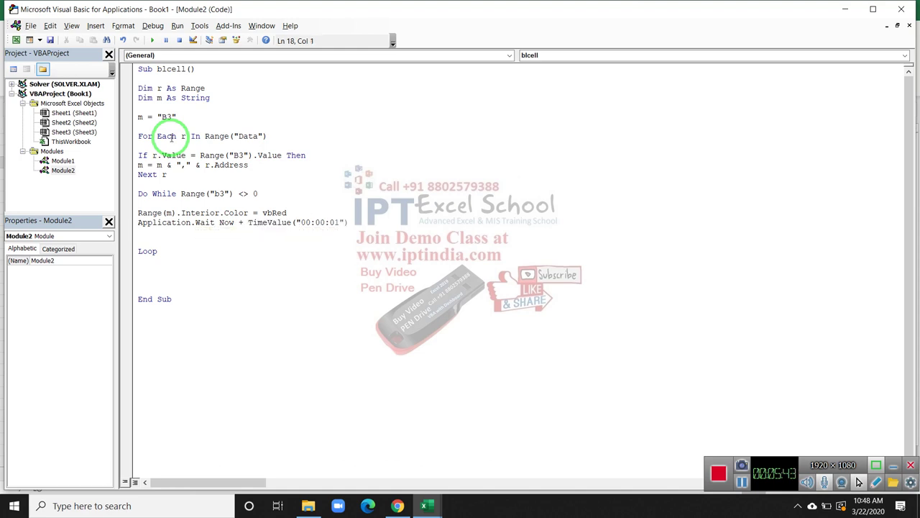
pyautogui.press('Up')
pyautogui.press('Up')
pyautogui.press('Up')
pyautogui.press('Down')
# Step: Duplicate the colour and wait lines, changing the copy's vbRed to xlNone
pyautogui.click(138, 213)
pyautogui.hotkey('shift', 'Down')
pyautogui.hotkey('shift', 'Down')
pyautogui.hotkey('ctrl', 'c')
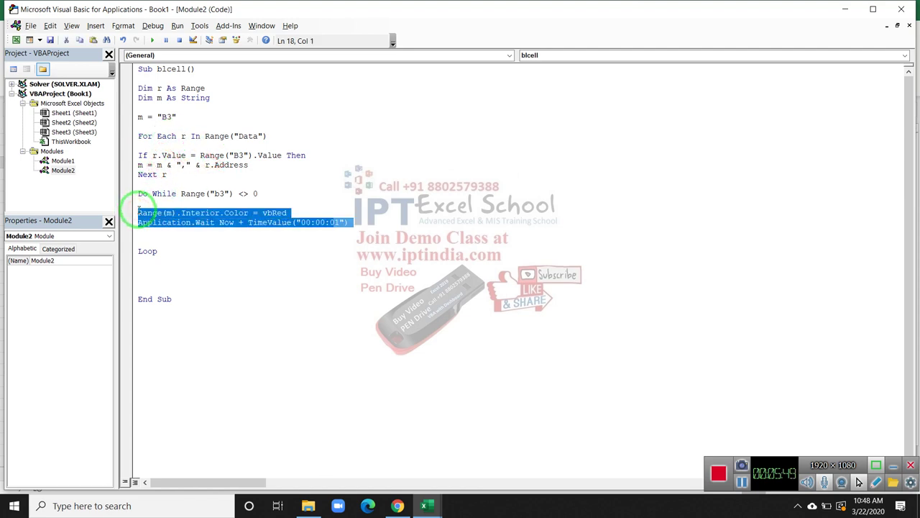
pyautogui.hotkey('ctrl', 'v')
pyautogui.hotkey('ctrl', 'v')
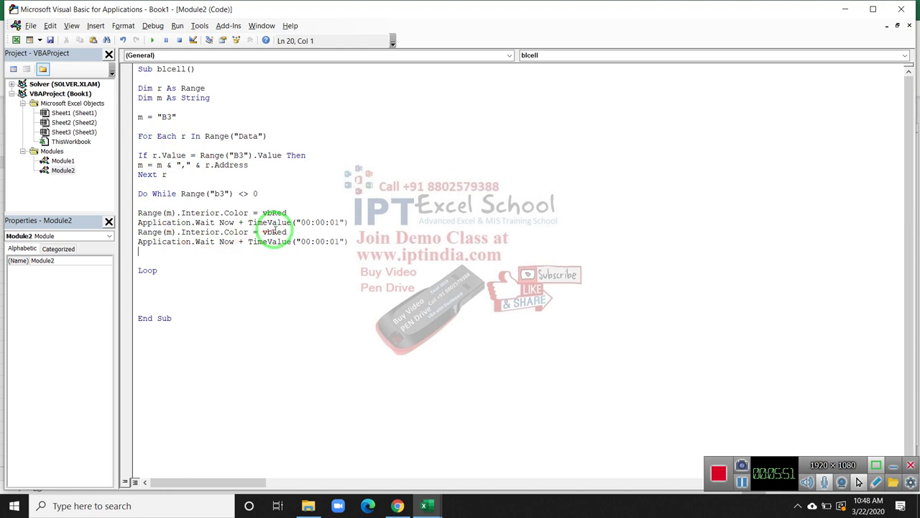
pyautogui.doubleClick(274, 232)
pyautogui.press('BackSpace')
pyautogui.write('x')
pyautogui.write('lnone')
pyautogui.press('Down')
pyautogui.press('Up')
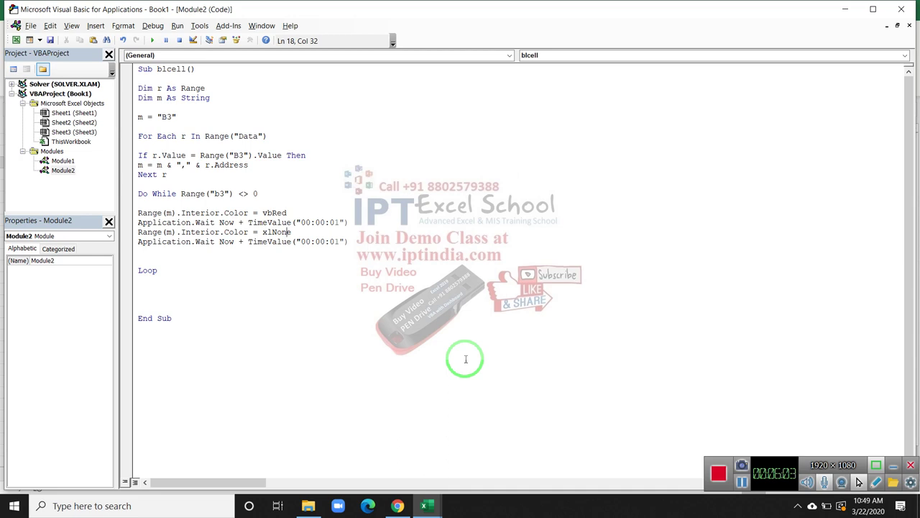
# Step: Add another Range(m).Interior.Color = vbRed line after the second wait
pyautogui.click(743, 483)
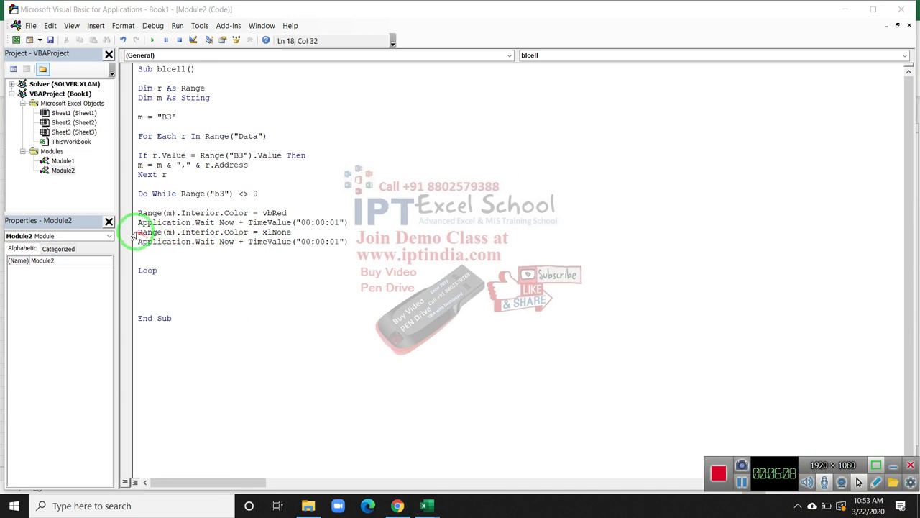
pyautogui.click(134, 234)
pyautogui.press('Down')
pyautogui.press('Down')
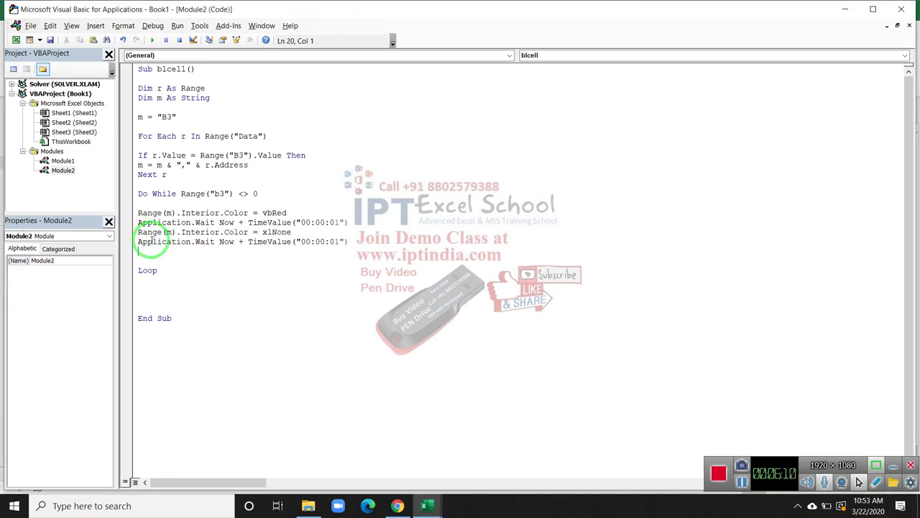
pyautogui.hotkey('ctrl', 'v')
pyautogui.press('BackSpace')
pyautogui.press('BackSpace')
pyautogui.press('BackSpace')
pyautogui.press('BackSpace')
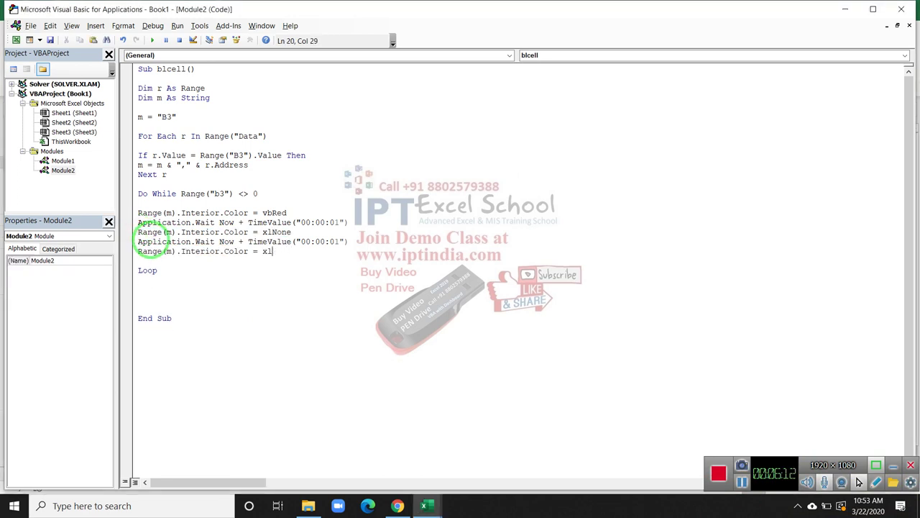
pyautogui.press('BackSpace')
pyautogui.press('BackSpace')
pyautogui.write('vb')
pyautogui.write('red')
pyautogui.press('Return')
pyautogui.press('Delete')
# Step: Insert a DoEvents line just before Loop
pyautogui.press('Return')
pyautogui.press('Up')
pyautogui.press('Return')
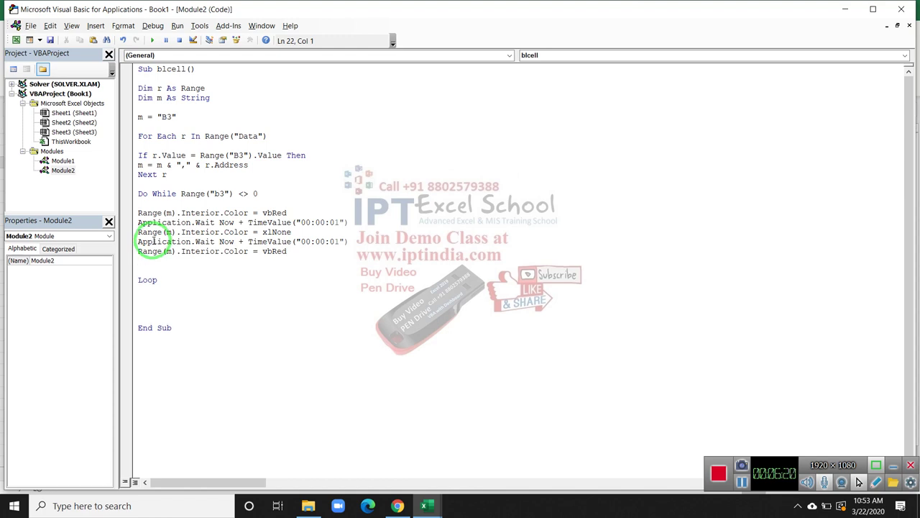
pyautogui.write('if')
pyautogui.press('BackSpace')
pyautogui.press('BackSpace')
pyautogui.press('BackSpace')
pyautogui.write('o ')
pyautogui.write('even')
pyautogui.write('ts')
pyautogui.click(180, 261)
pyautogui.press('BackSpace')
pyautogui.press('Down')
pyautogui.press('Return')
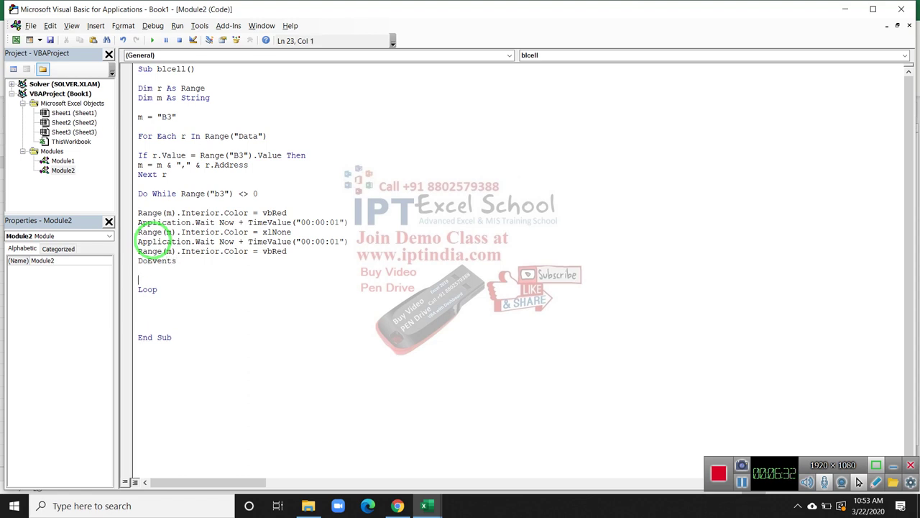
# Step: Add If Range("B3").Value = 0 Then Exit Do just above Loop, removing the extra blank line
pyautogui.write('if ran')
pyautogui.write('ge("A')
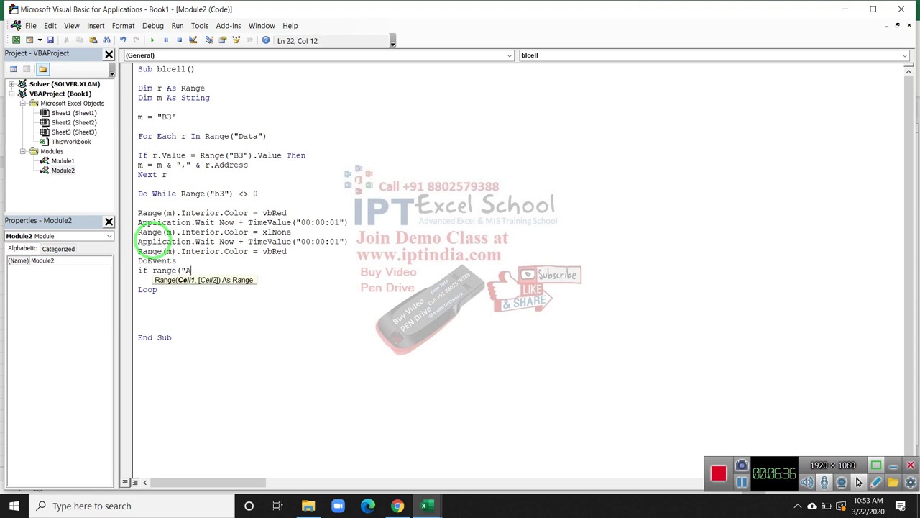
pyautogui.press('BackSpace')
pyautogui.write('B3')
pyautogui.write('"')
pyautogui.write('.')
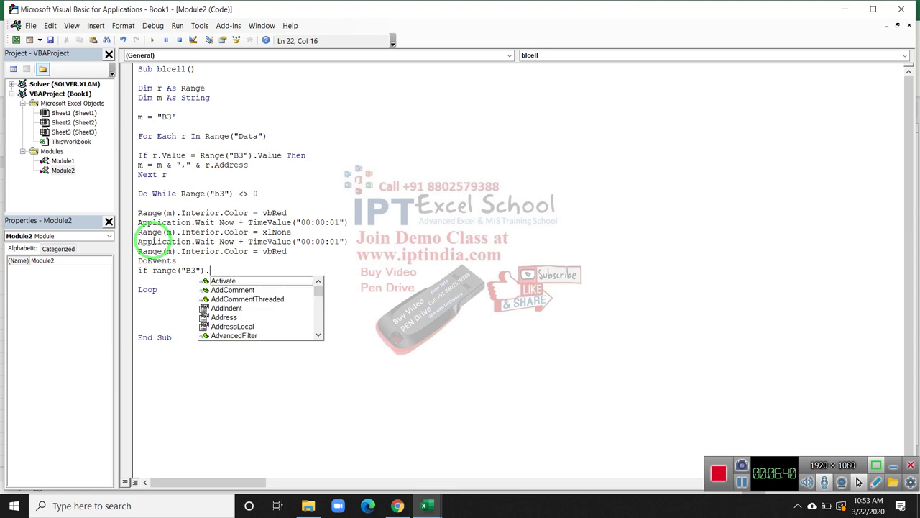
pyautogui.write('Valu')
pyautogui.press('Tab')
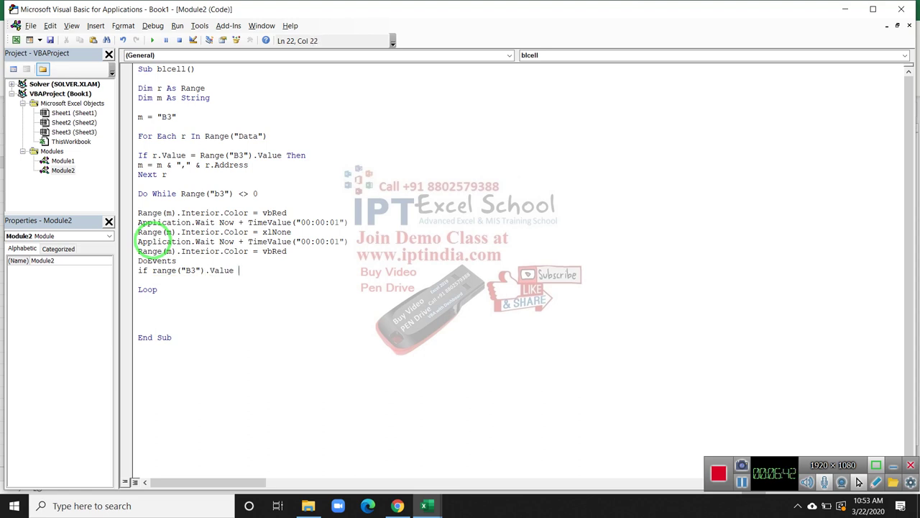
pyautogui.write('=')
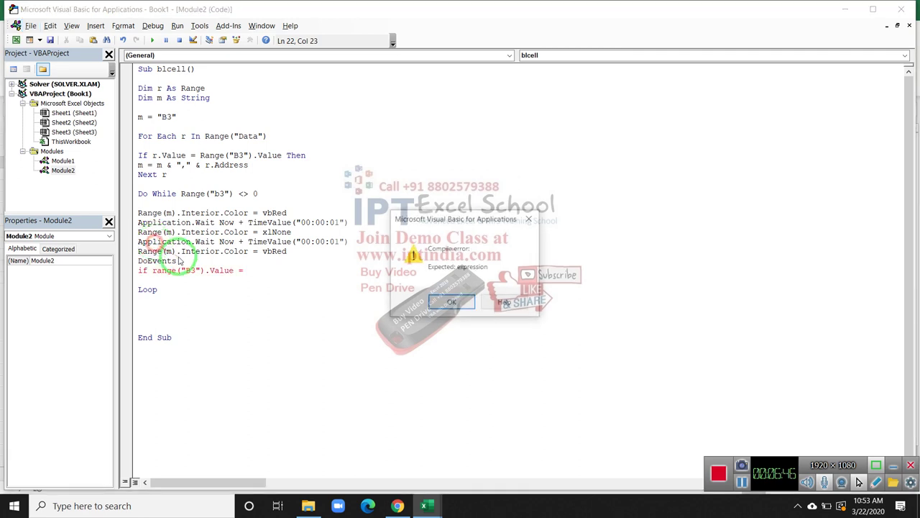
pyautogui.write('0')
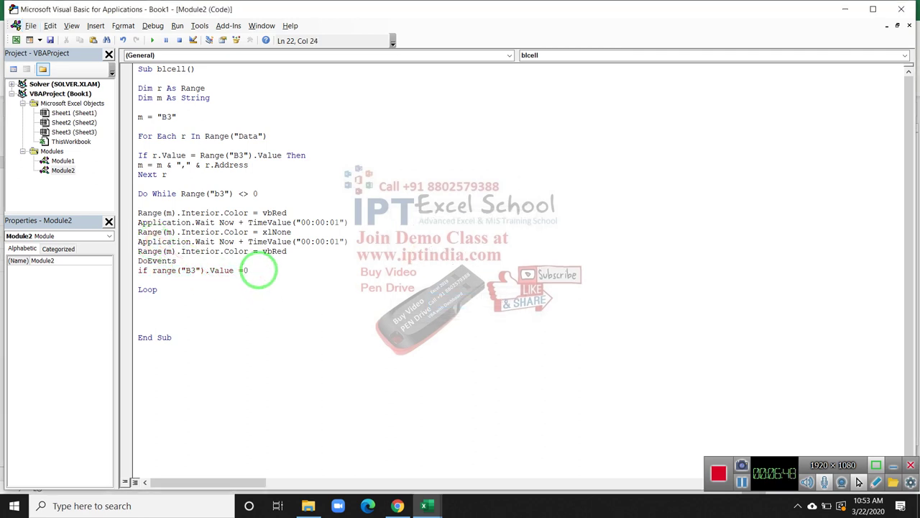
pyautogui.write('hen e')
pyautogui.write('xt ')
pyautogui.write('o')
pyautogui.press('Return')
pyautogui.press('Delete')
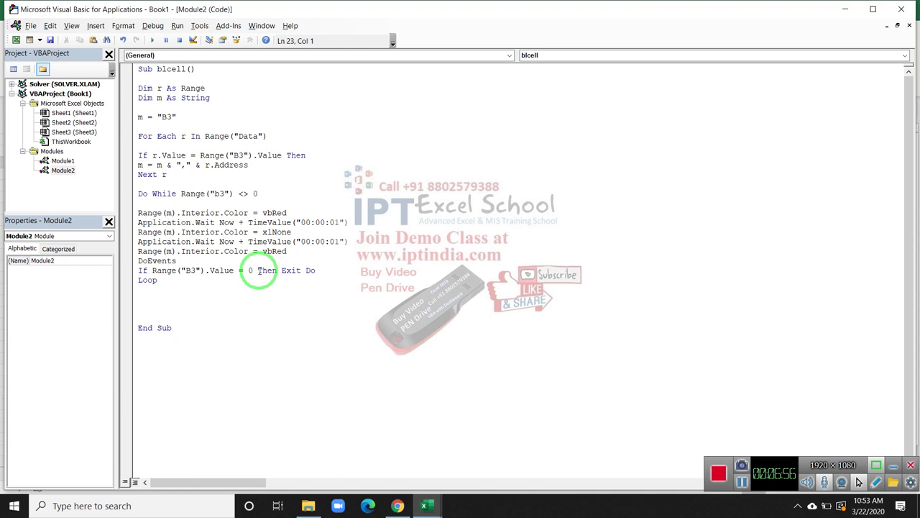
pyautogui.press('Down')
pyautogui.press('Down')
pyautogui.press('Down')
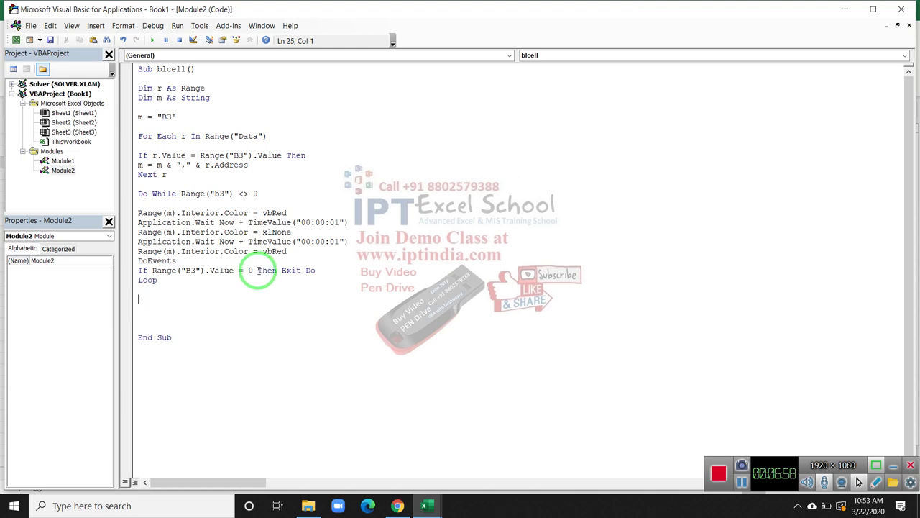
# Step: Below Loop, write If Range("b3").Value = 0 Then
pyautogui.write('if ')
pyautogui.write('range(')
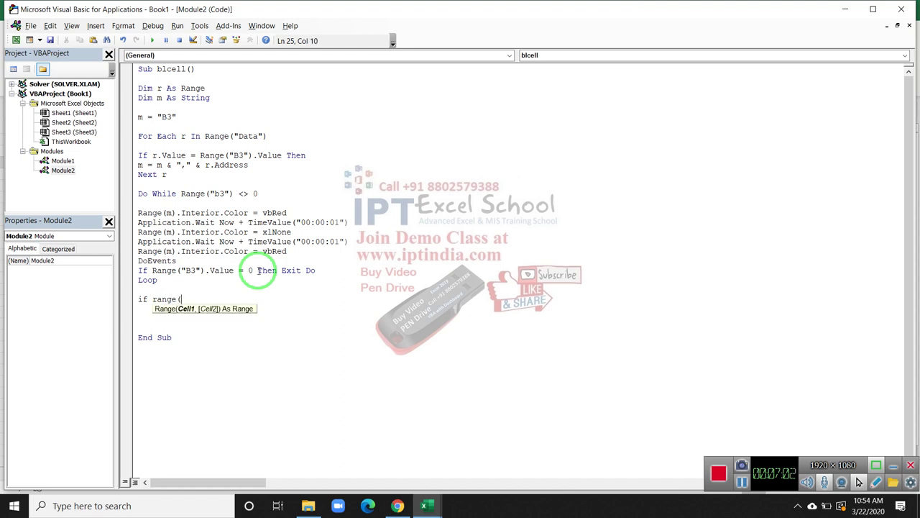
pyautogui.write('"A')
pyautogui.press('BackSpace')
pyautogui.write('b2')
pyautogui.write('3')
pyautogui.write('"')
pyautogui.write(').')
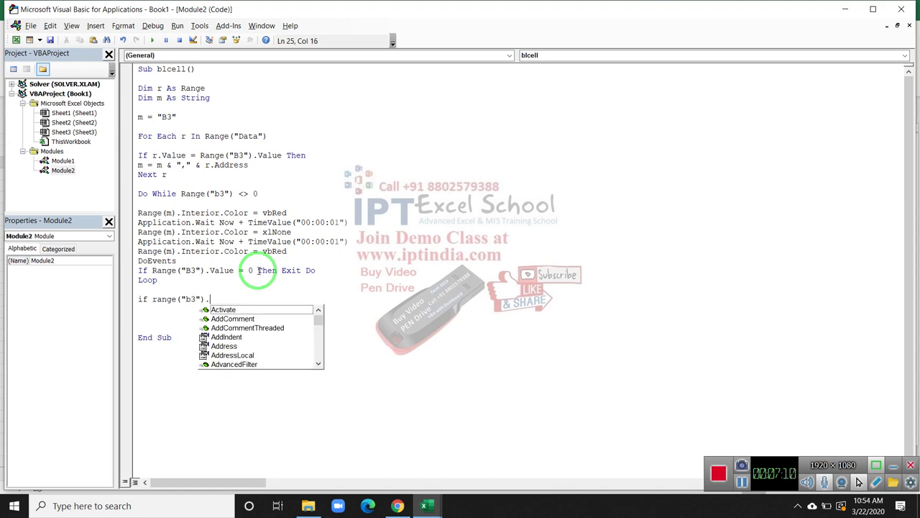
pyautogui.write('v')
pyautogui.press('Tab')
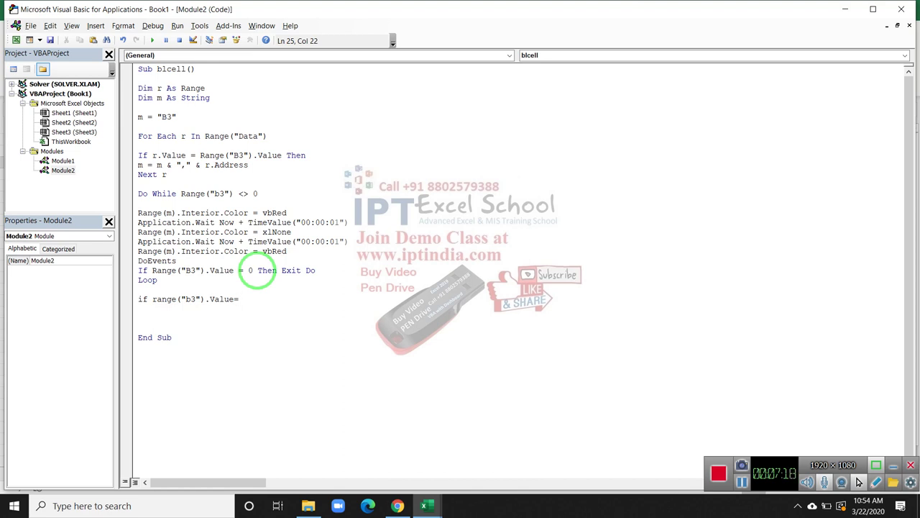
pyautogui.write('th')
pyautogui.write('en')
pyautogui.press('Return')
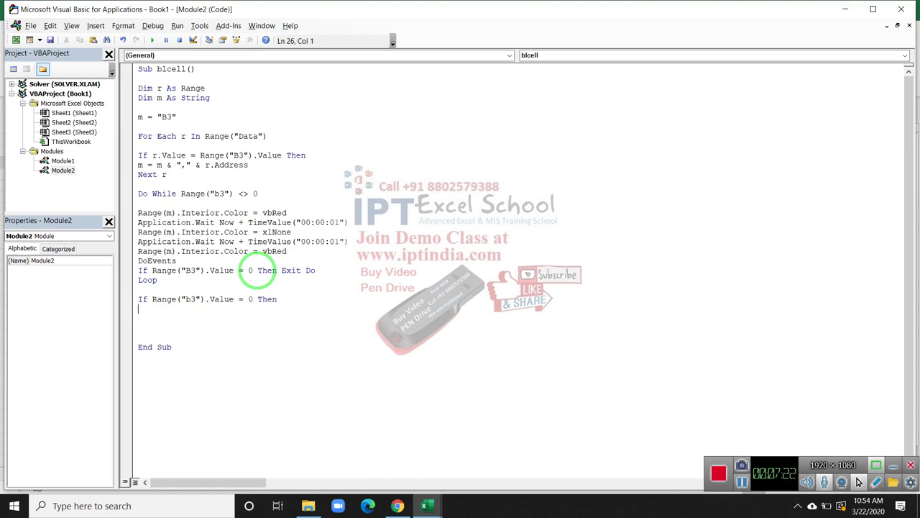
pyautogui.press('Up')
pyautogui.press('Up')
pyautogui.press('Up')
# Step: Paste the xlNone line under it, retarget it to Range("Data"), and close with End If
pyautogui.press('Up')
pyautogui.press('Up')
pyautogui.press('Up')
pyautogui.write('dim ')
pyautogui.write('enter')
pyautogui.press('BackSpace')
pyautogui.press('BackSpace')
pyautogui.press('BackSpace')
pyautogui.press('BackSpace')
pyautogui.press('BackSpace')
pyautogui.press('BackSpace')
pyautogui.press('Down')
pyautogui.press('Down')
pyautogui.press('Down')
pyautogui.press('Down')
pyautogui.press('Down')
pyautogui.press('Up')
pyautogui.press('Up')
pyautogui.press('Up')
pyautogui.press('Up')
pyautogui.press('Up')
pyautogui.press('Up')
pyautogui.press('Up')
pyautogui.hotkey('shift', 'Down')
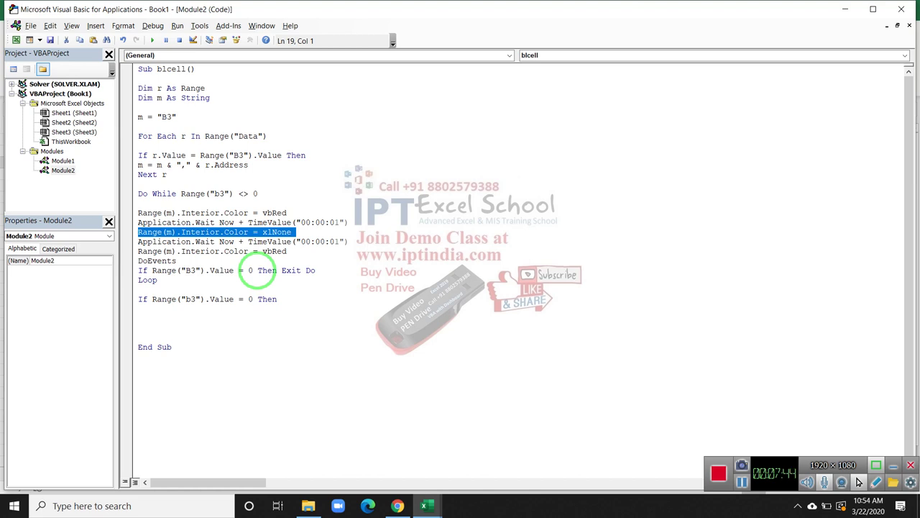
pyautogui.press('Down')
pyautogui.press('Down')
pyautogui.press('Down')
pyautogui.press('Down')
pyautogui.press('Down')
pyautogui.press('Down')
pyautogui.press('Up')
pyautogui.press('Up')
pyautogui.press('Up')
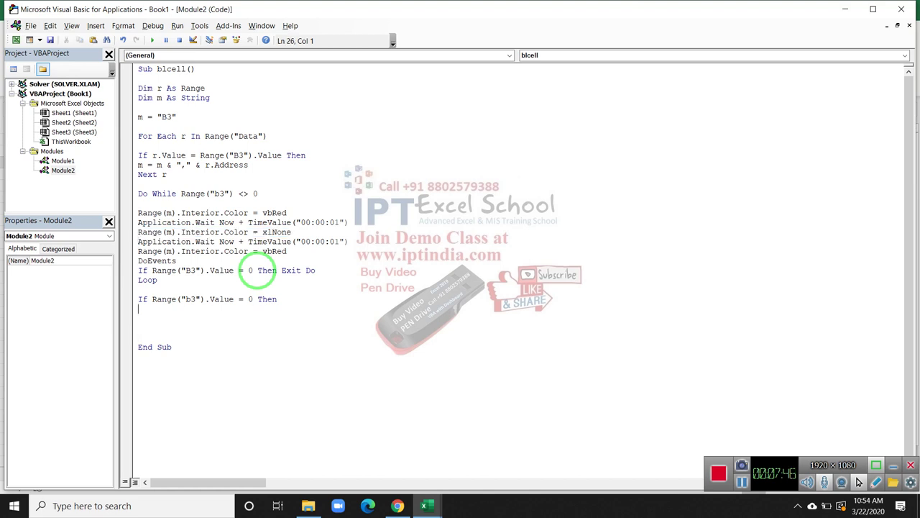
pyautogui.hotkey('ctrl', 'v')
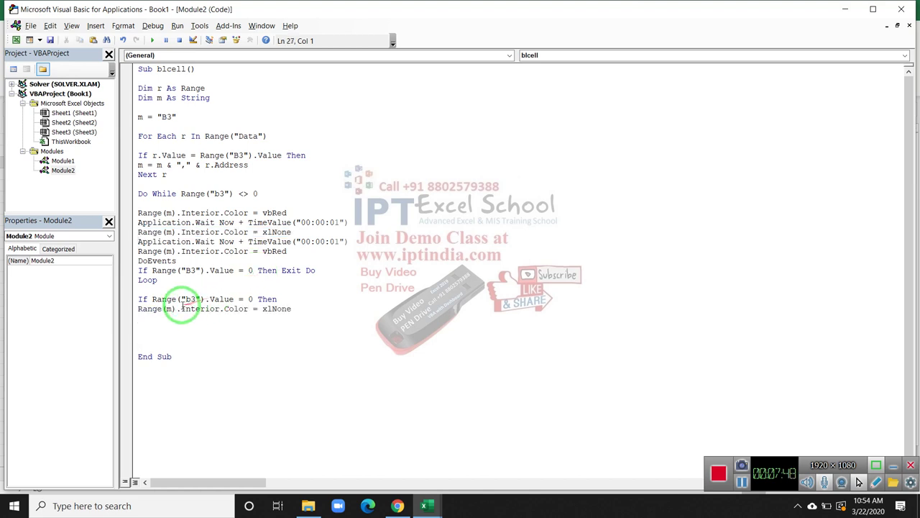
pyautogui.click(174, 308)
pyautogui.press('BackSpace')
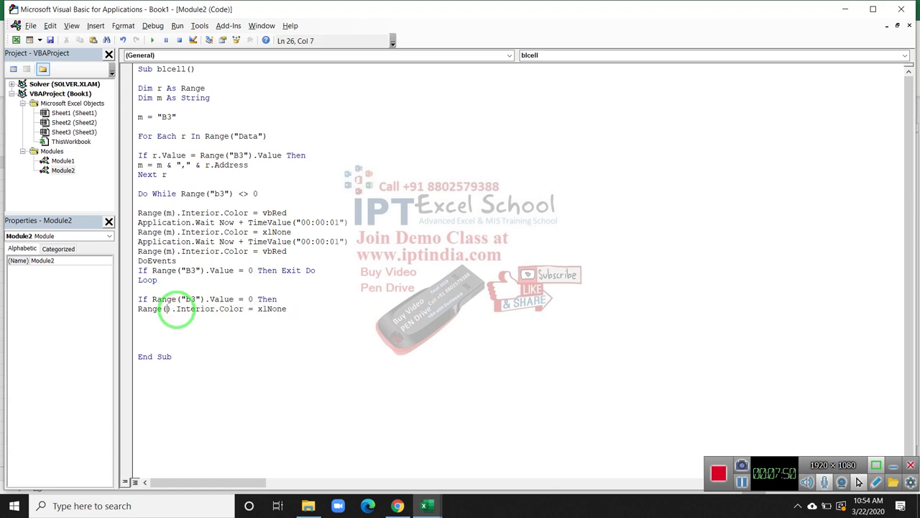
pyautogui.write('"Data')
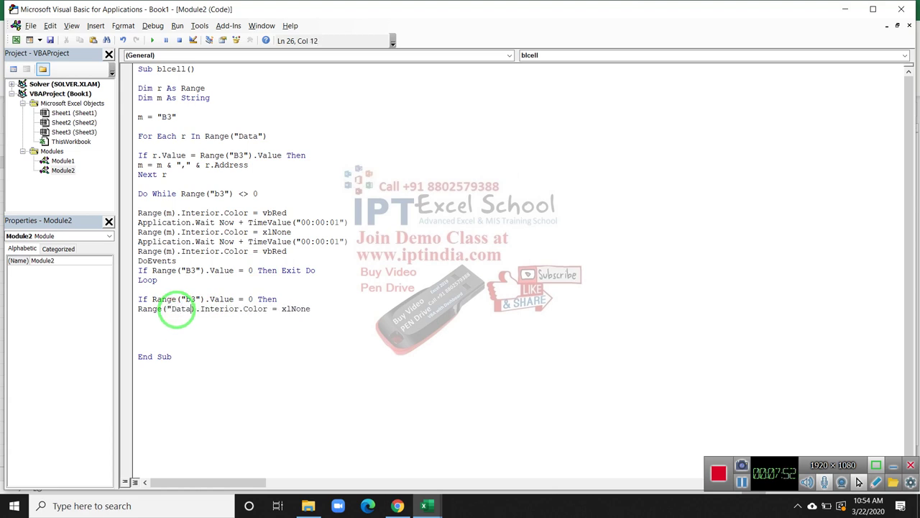
pyautogui.write('"')
pyautogui.press('Down')
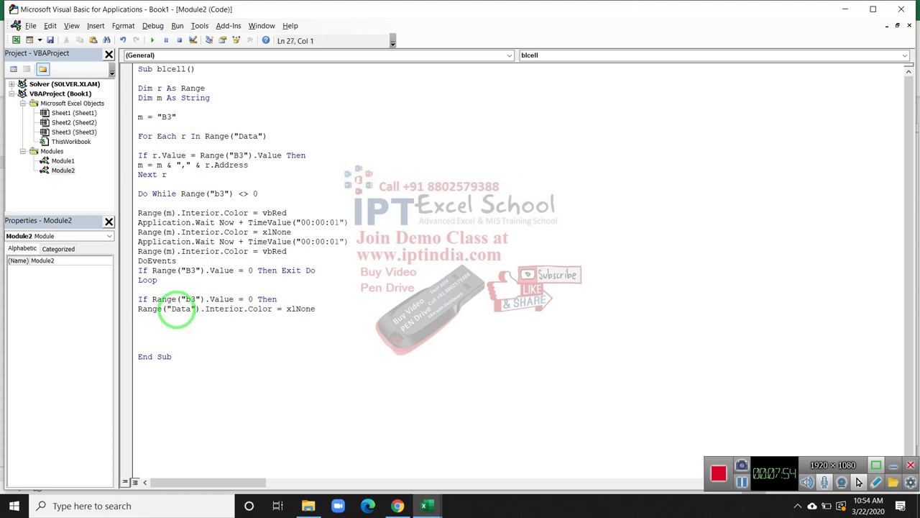
pyautogui.write('end ')
pyautogui.write('f')
pyautogui.press('Up')
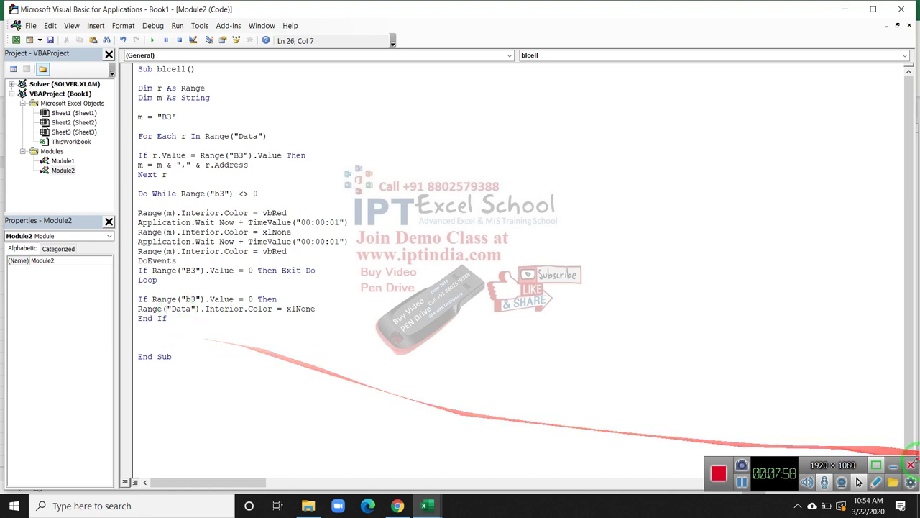
# Step: Add a Worksheet_Change procedure to Sheet2's code and delete the SelectionChange stub
pyautogui.doubleClick(72, 122)
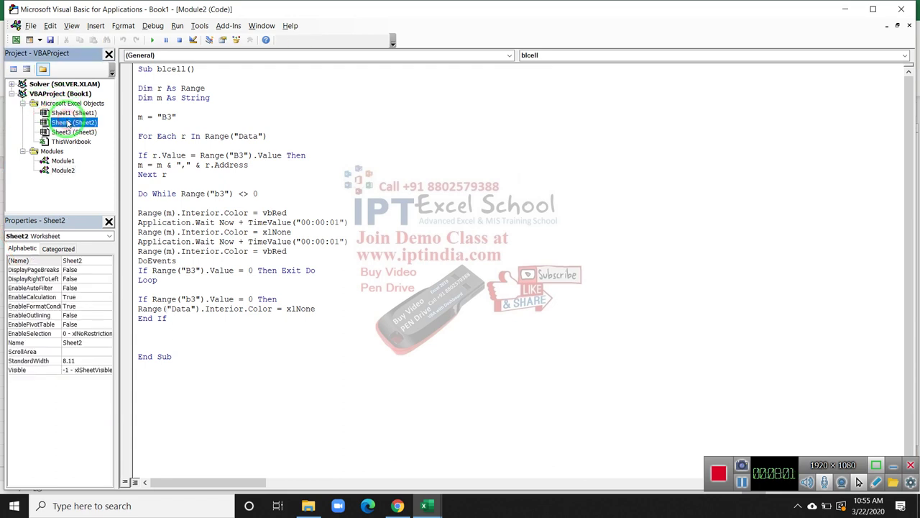
pyautogui.click(133, 58)
pyautogui.click(152, 75)
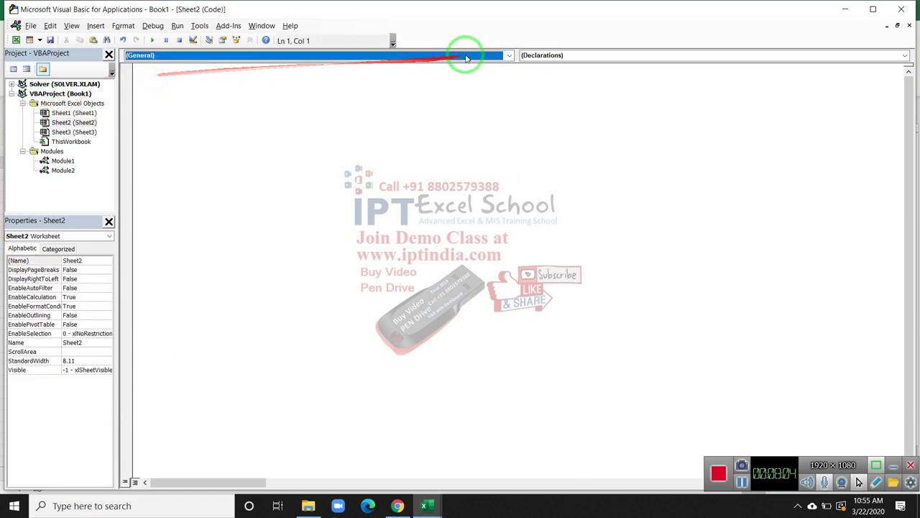
pyautogui.click(141, 55)
pyautogui.click(148, 72)
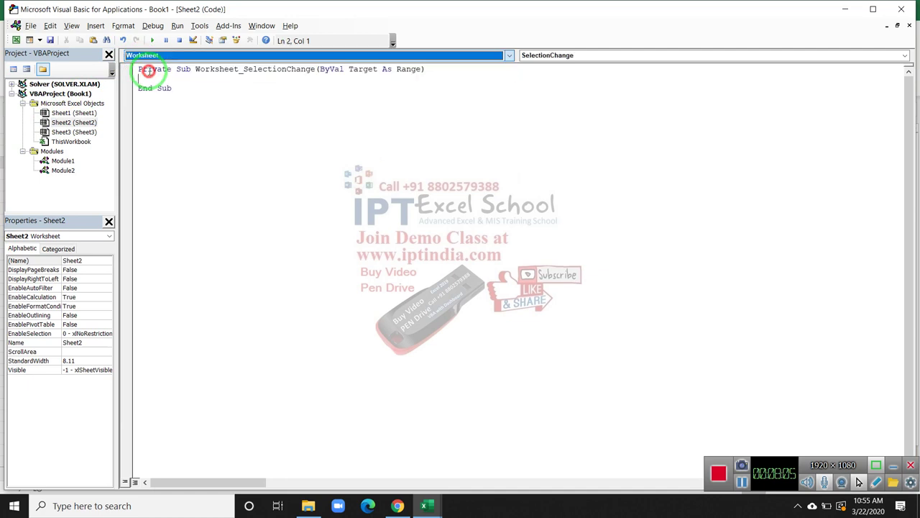
pyautogui.click(552, 56)
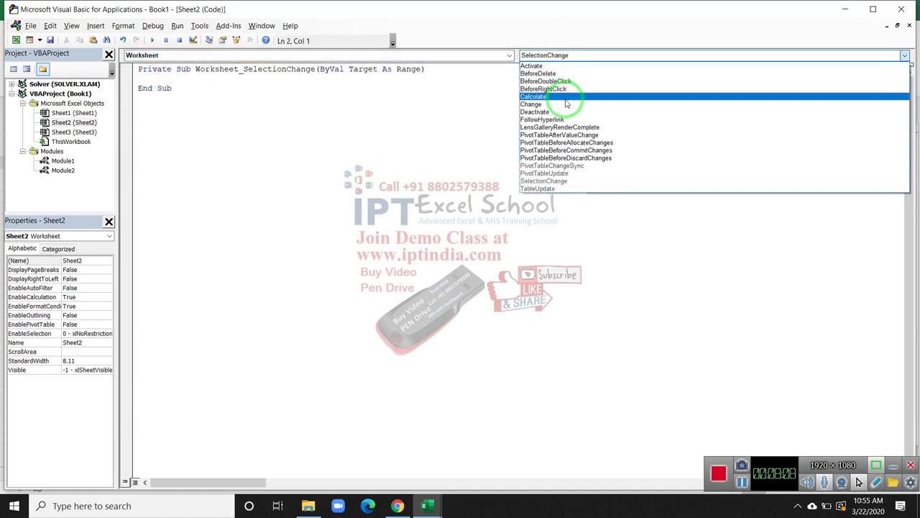
pyautogui.click(565, 104)
pyautogui.moveTo(130, 128); pyautogui.dragTo(130, 105)
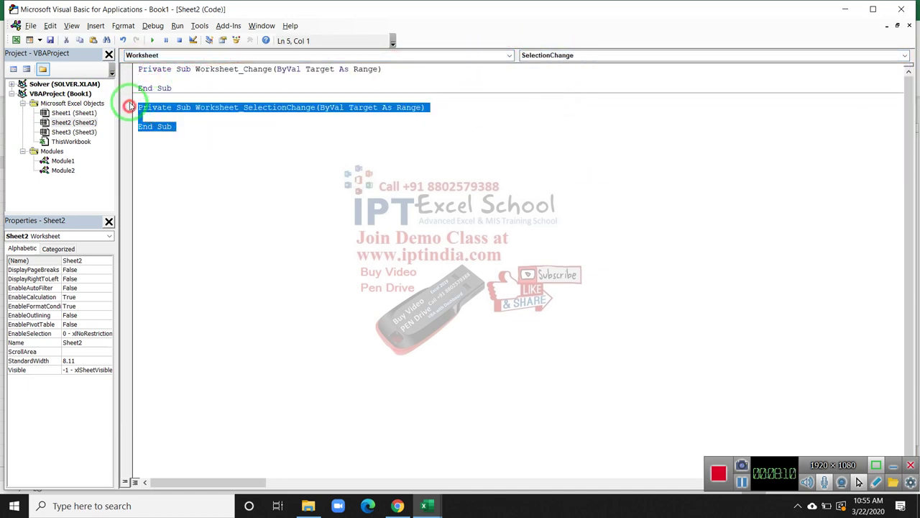
pyautogui.press('Delete')
# Step: Reopen Sheet2's code and add a blank line inside Worksheet_Change
pyautogui.hotkey('alt', 'Tab')
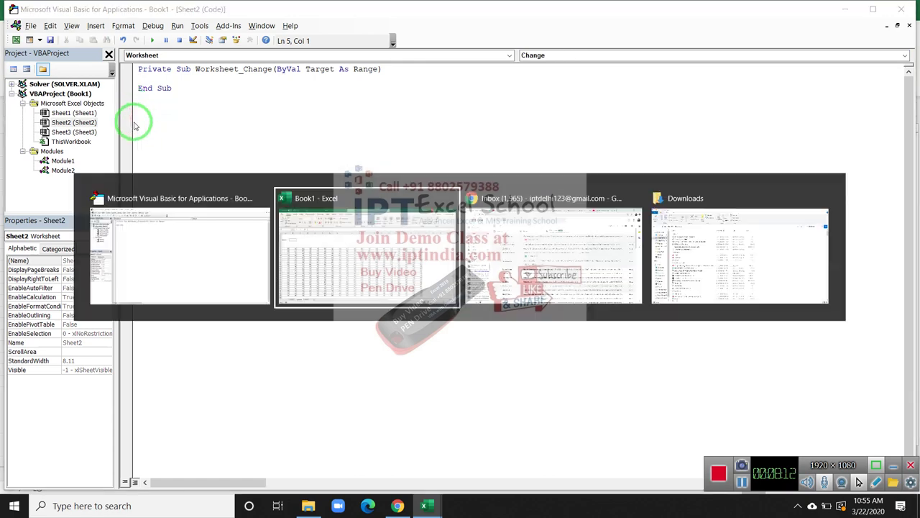
pyautogui.rightClick(108, 471)
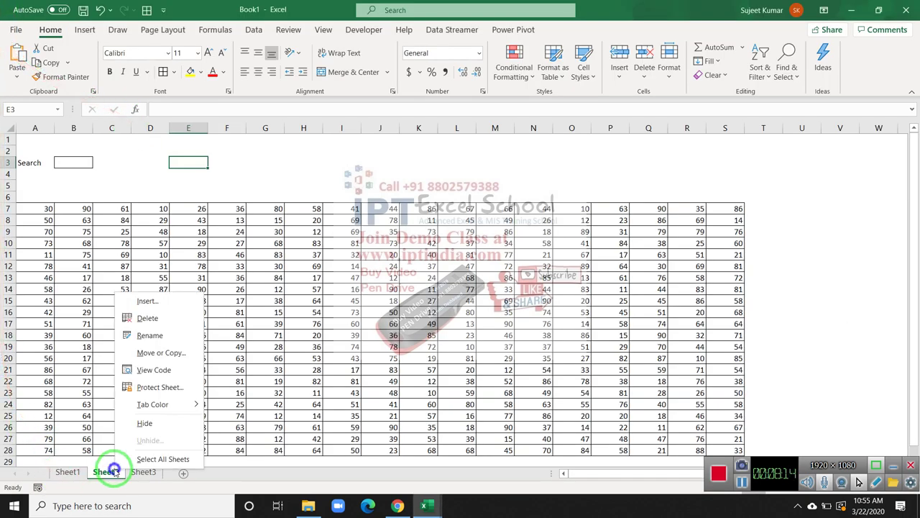
pyautogui.click(151, 372)
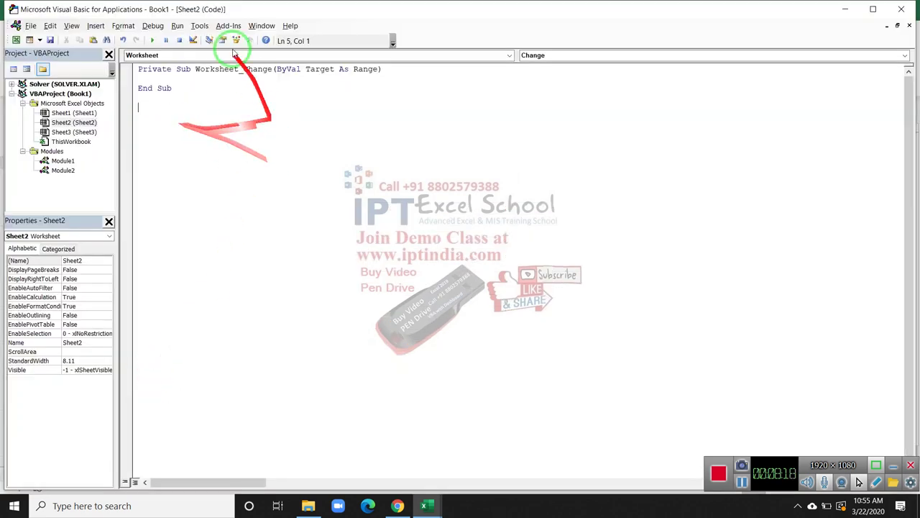
pyautogui.click(177, 71)
pyautogui.click(166, 77)
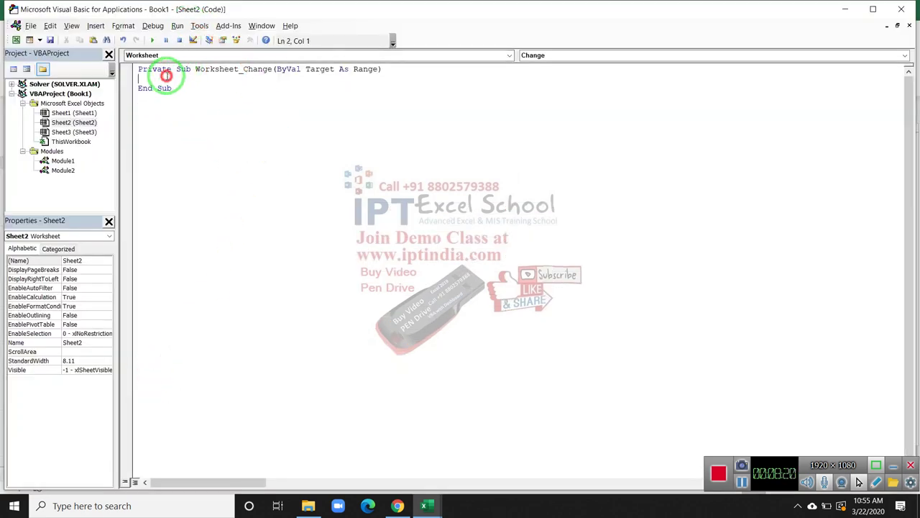
pyautogui.press('Return')
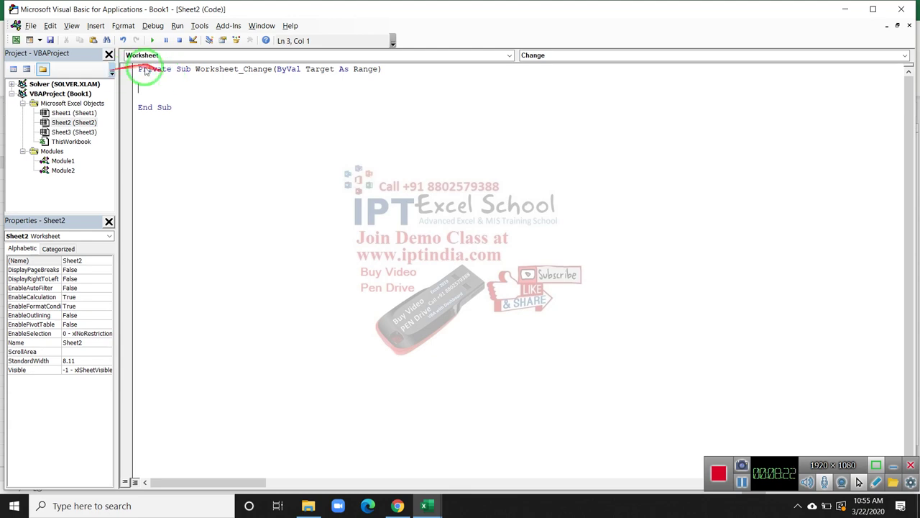
pyautogui.click(16, 40)
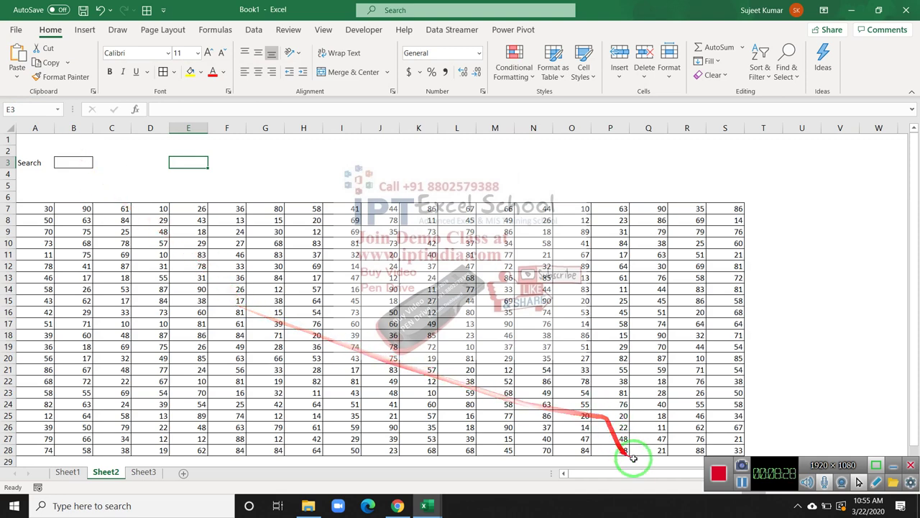
pyautogui.hotkey('alt', 'F11')
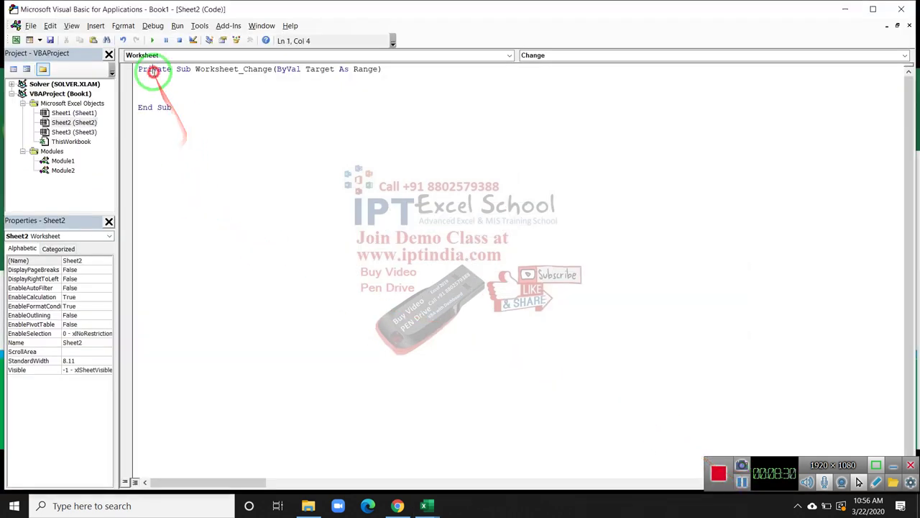
# Step: Start the line If Not Application.Intersect(Target, Range("B3")) Is, checking Search cell B3 in the workbook
pyautogui.click(151, 78)
pyautogui.write('if ')
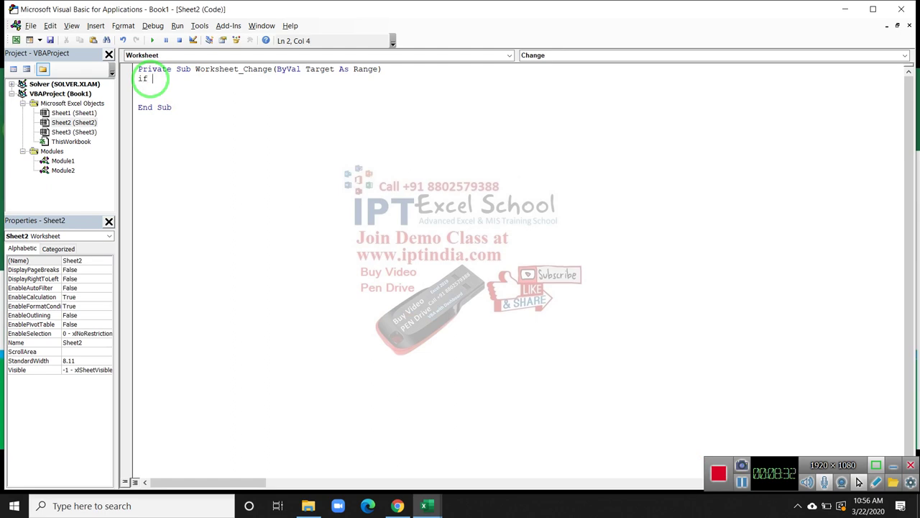
pyautogui.write('not')
pyautogui.hotkey('alt', 'Tab')
pyautogui.hotkey('alt', 'Tab')
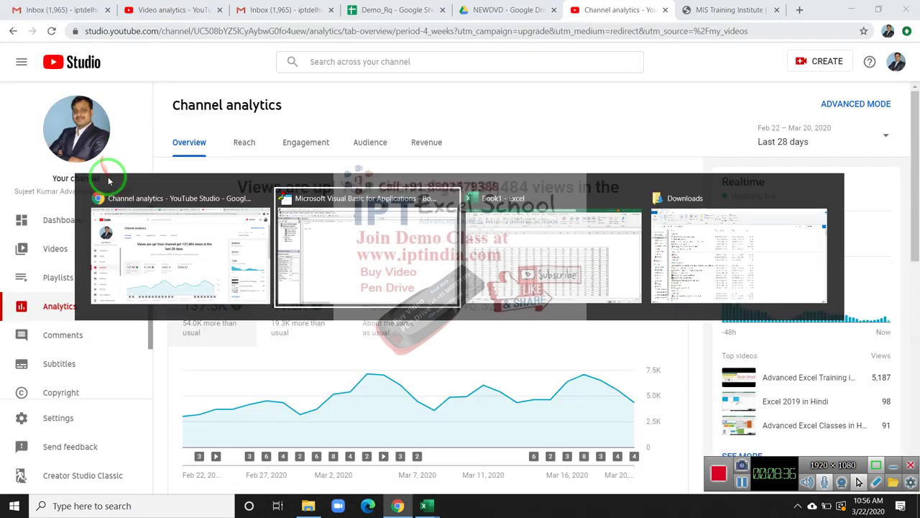
pyautogui.hotkey('alt', 'Tab')
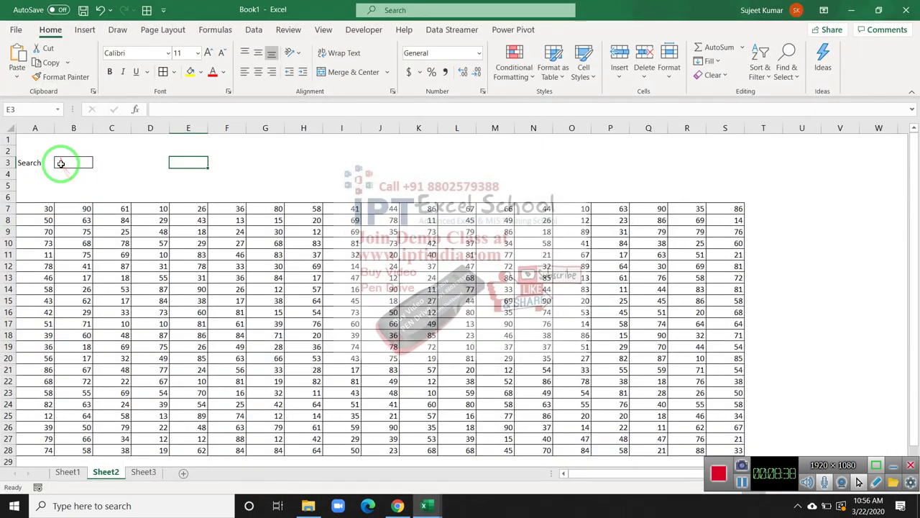
pyautogui.click(61, 164)
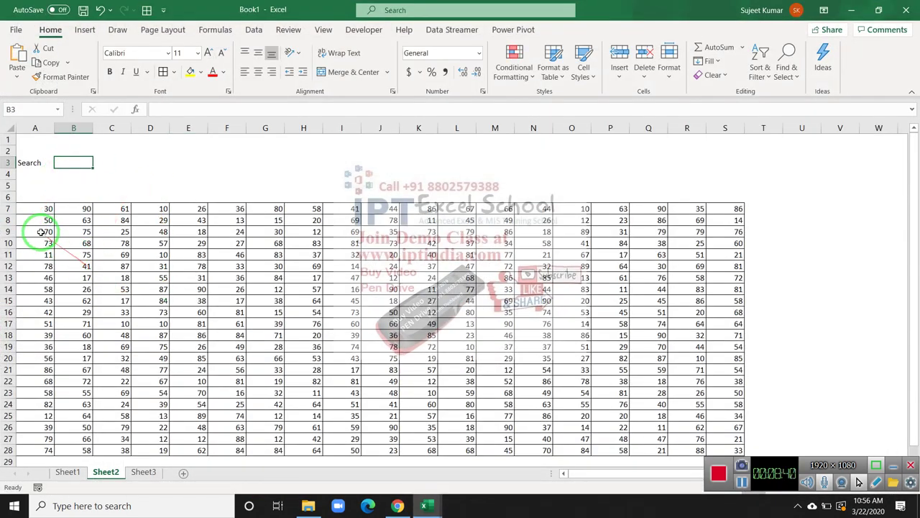
pyautogui.moveTo(29, 212)
pyautogui.mouseDown()
pyautogui.moveTo(64, 255)
pyautogui.moveTo(651, 410)
pyautogui.mouseUp()
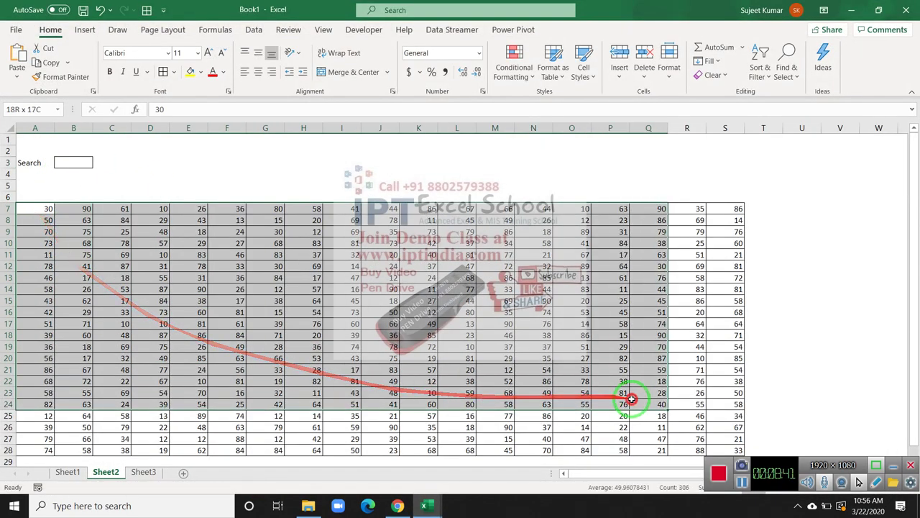
pyautogui.click(188, 151)
pyautogui.click(82, 164)
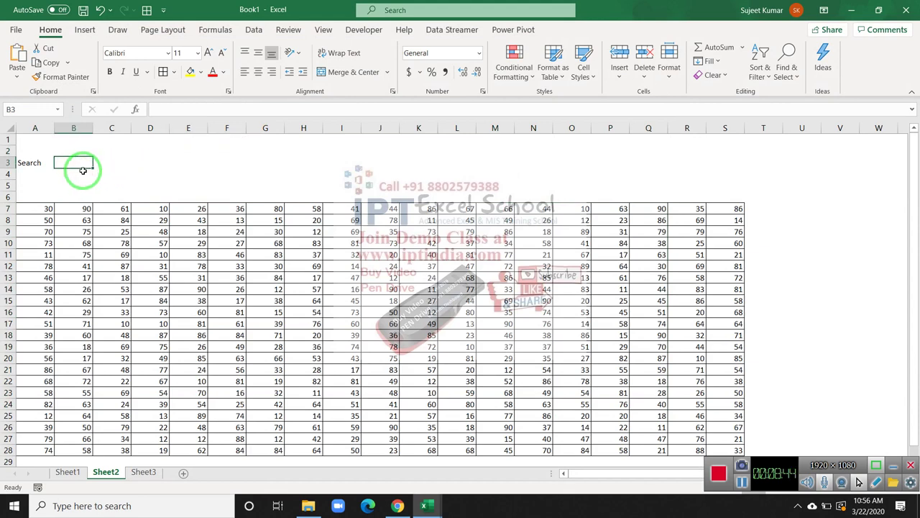
pyautogui.hotkey('alt', 'Tab')
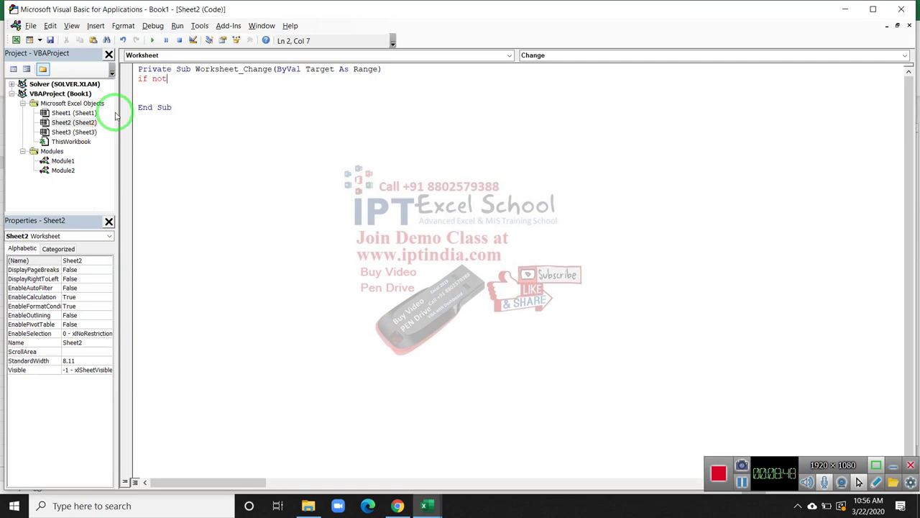
pyautogui.write(' applicat')
pyautogui.write('ion.')
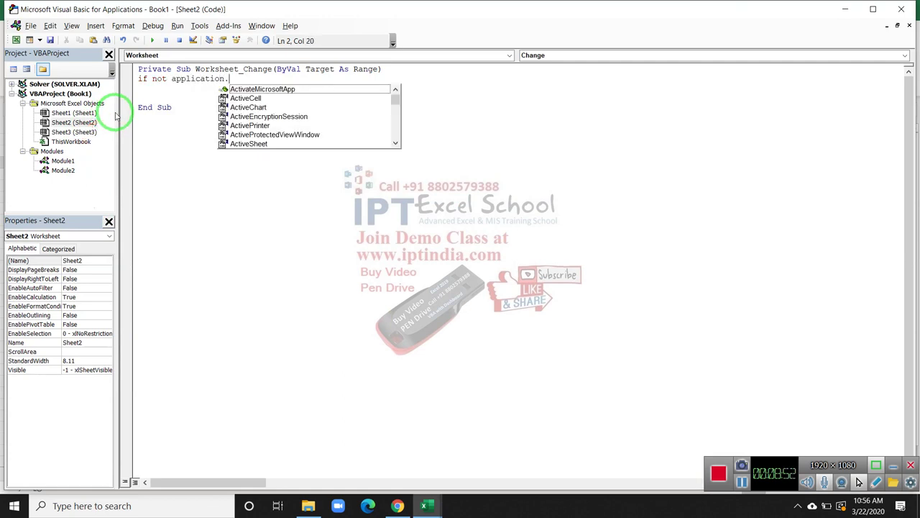
pyautogui.write('inte')
pyautogui.press('Down')
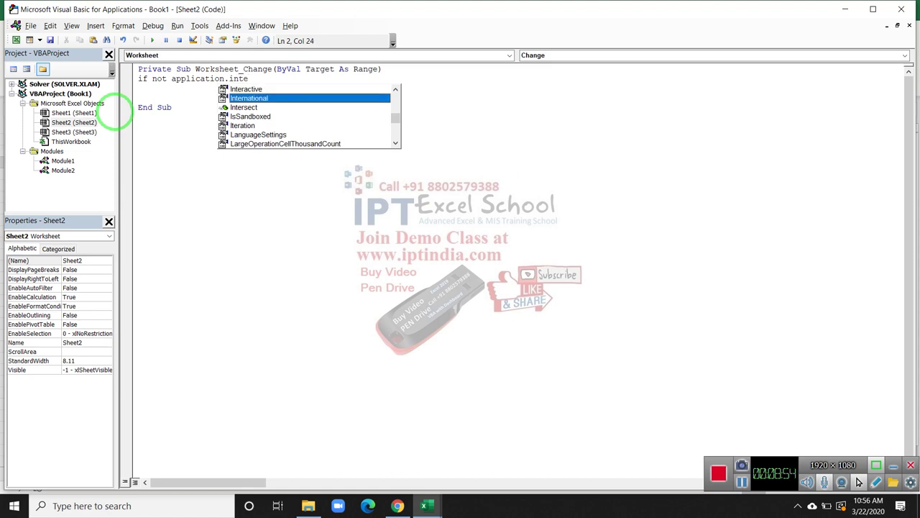
pyautogui.press('Down')
pyautogui.press('Tab')
pyautogui.write('(')
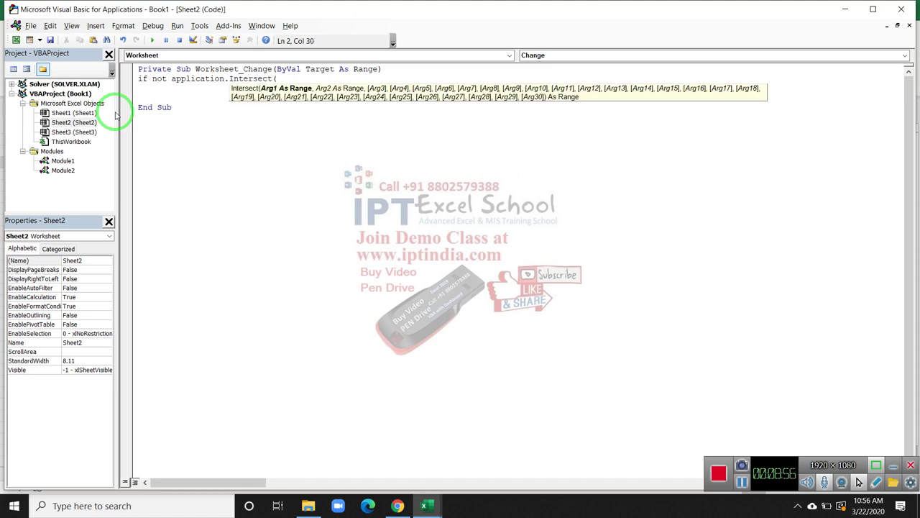
pyautogui.write('target')
pyautogui.write(',')
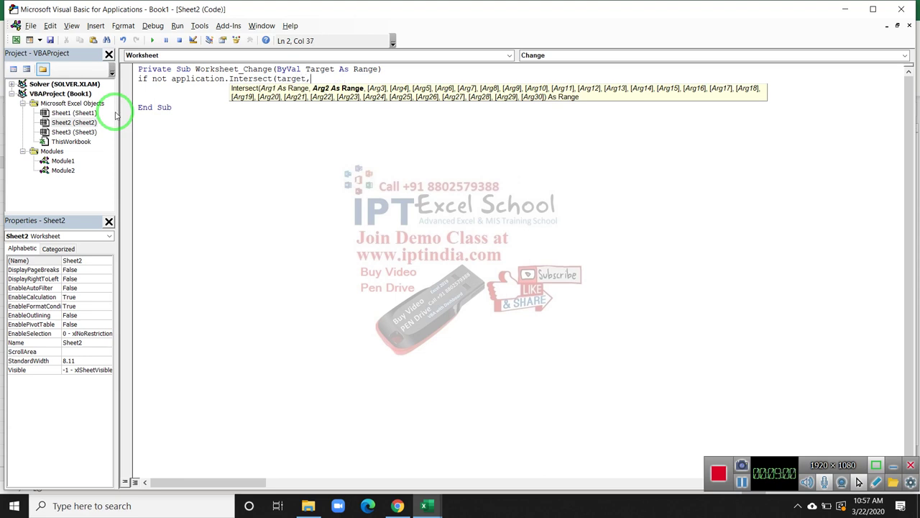
pyautogui.write('range(')
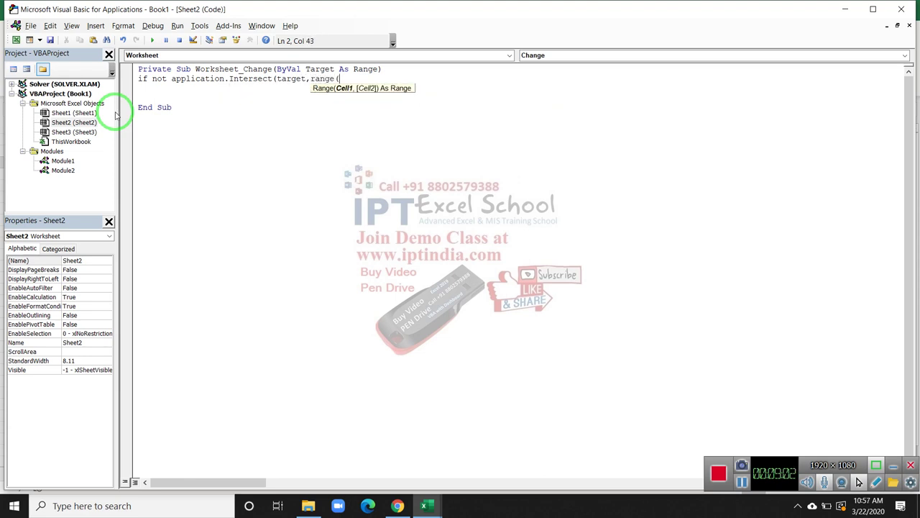
pyautogui.write('"B3"')
pyautogui.write(')')
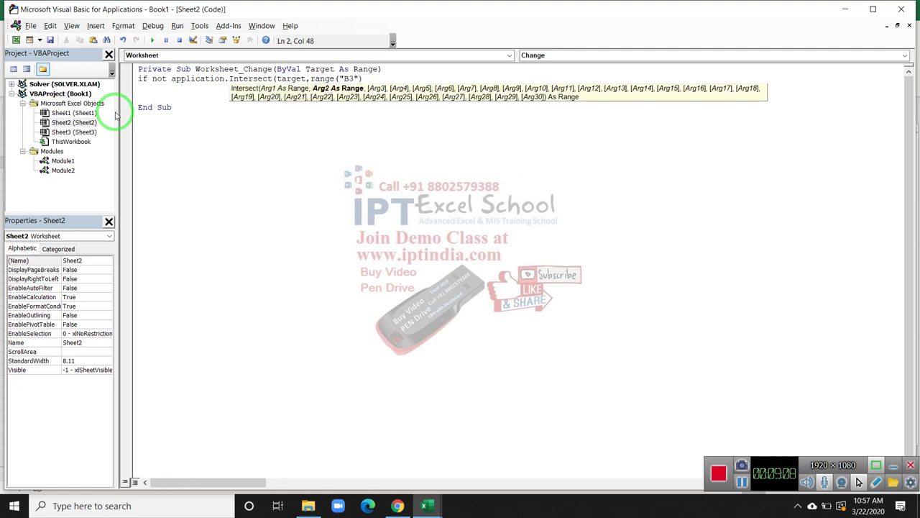
pyautogui.write(') ')
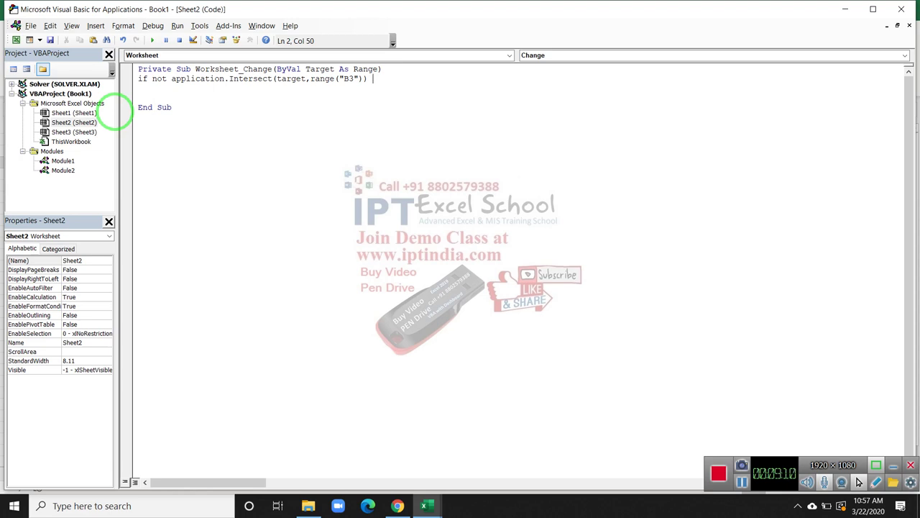
pyautogui.write('is')
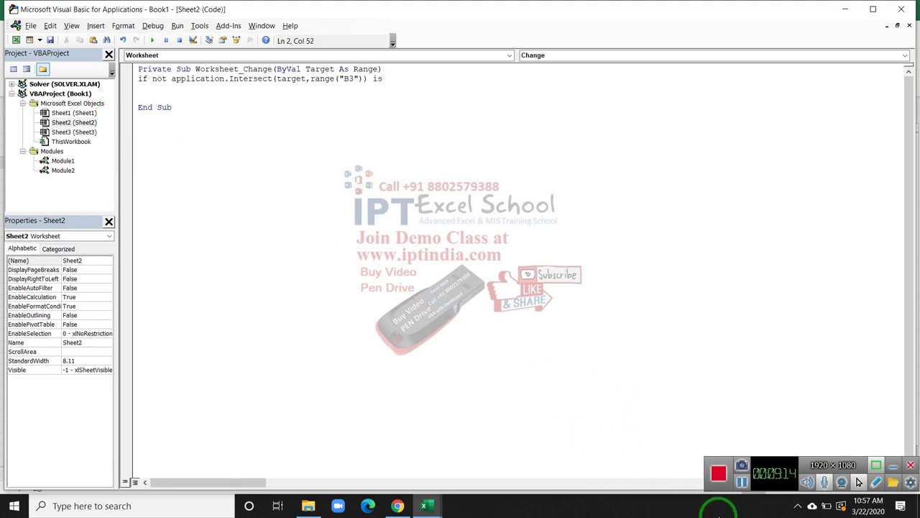
# Step: Finish with Is Nothing Then, fix the missing space after the compile error, and add Call blcells
pyautogui.click(727, 476)
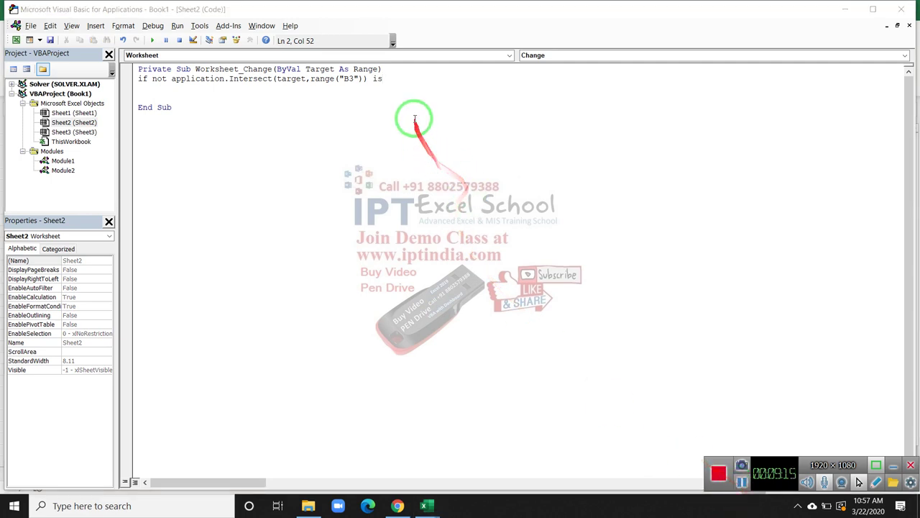
pyautogui.click(393, 79)
pyautogui.write('not')
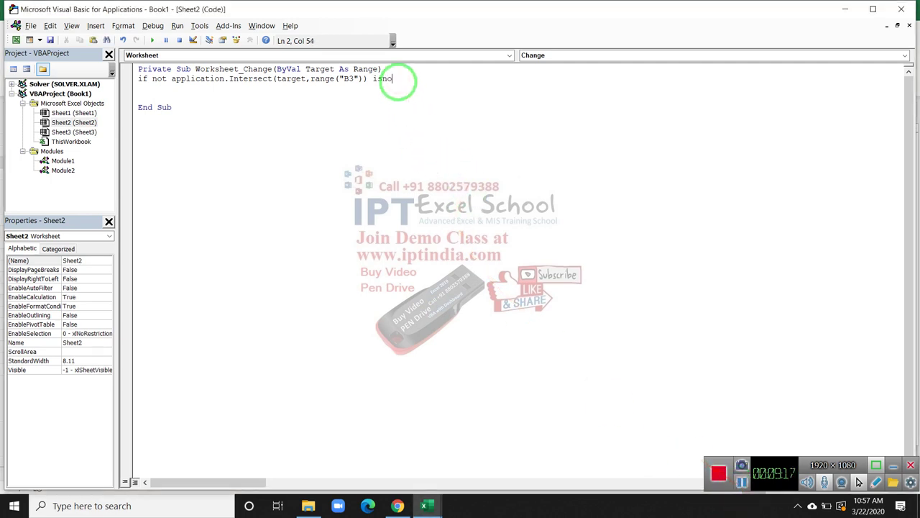
pyautogui.write('hing ')
pyautogui.write('then')
pyautogui.press('Return')
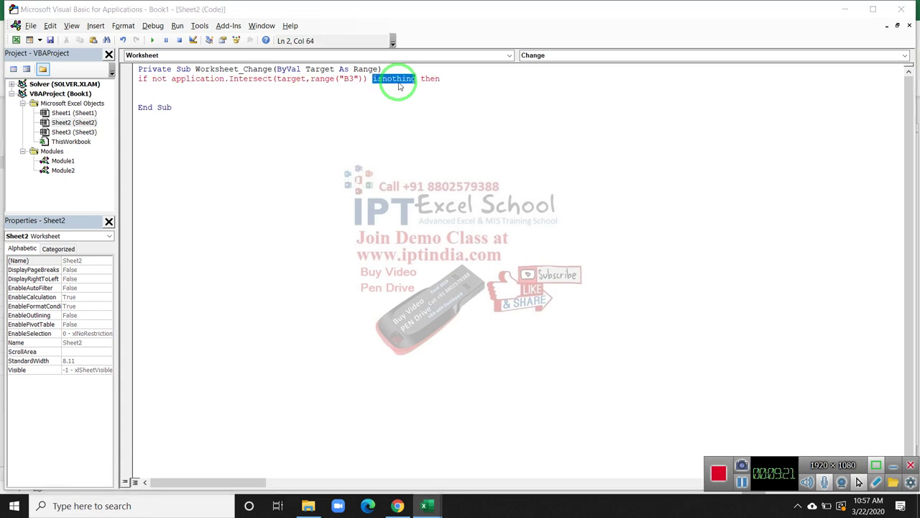
pyautogui.press('Return')
pyautogui.press('Left')
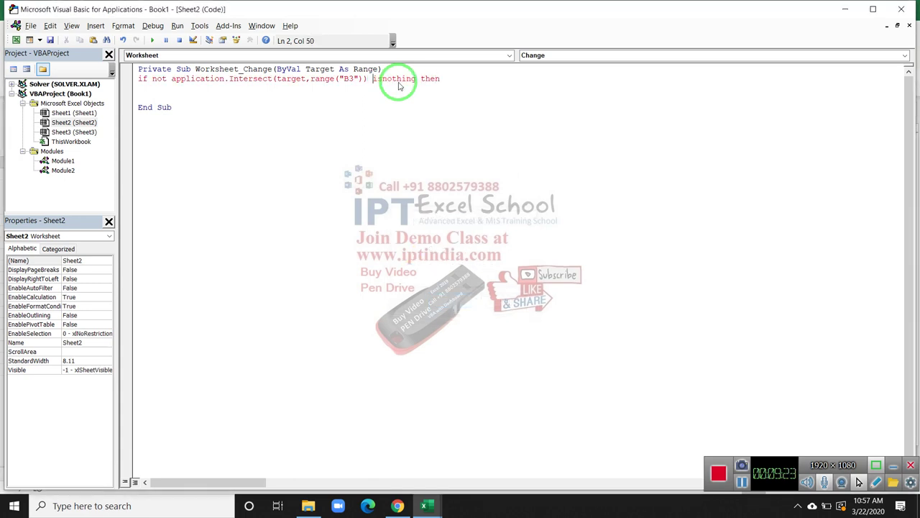
pyautogui.press('Right')
pyautogui.press('Down')
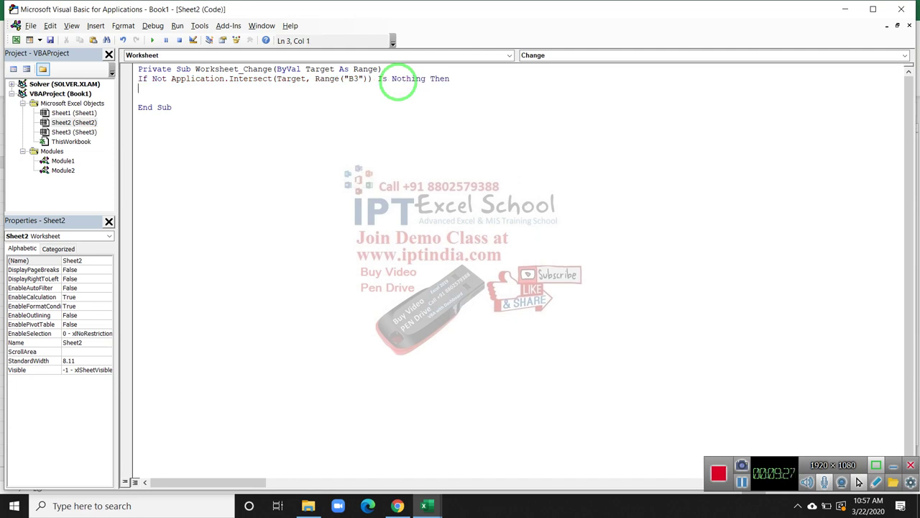
pyautogui.click(389, 79)
pyautogui.write('cal')
pyautogui.write('l ')
pyautogui.write('b1cells')
# Step: Check the exact macro name blcell in Module2's code
pyautogui.click(378, 129)
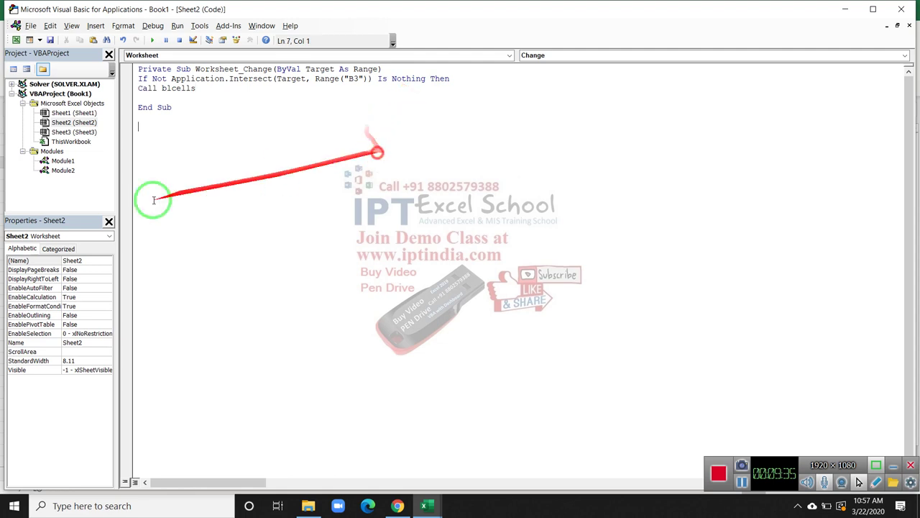
pyautogui.click(65, 171)
pyautogui.doubleClick(67, 172)
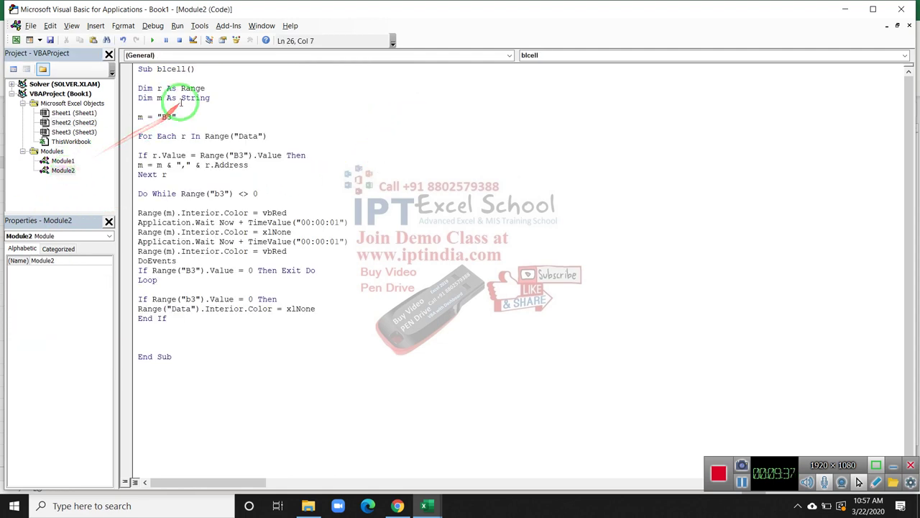
pyautogui.doubleClick(171, 69)
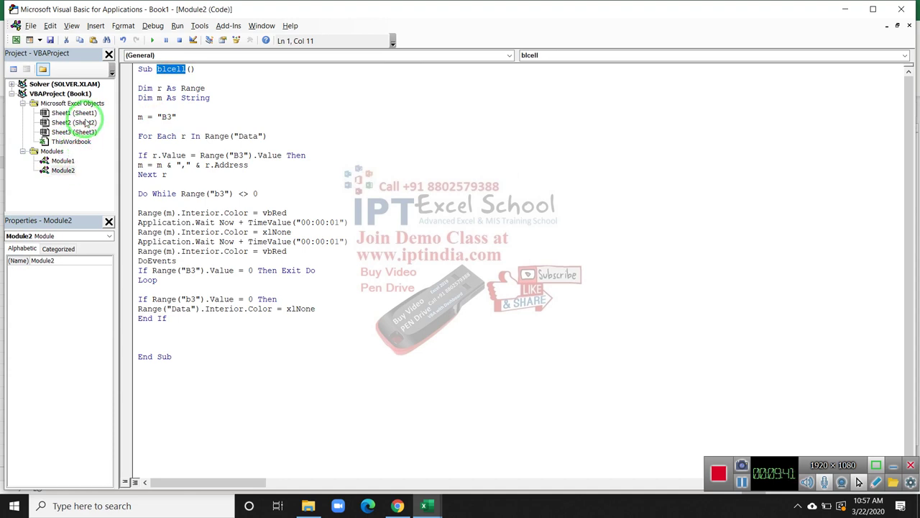
# Step: Correct Sheet2's change-handler call from blcells to blcell
pyautogui.click(81, 122)
pyautogui.doubleClick(83, 123)
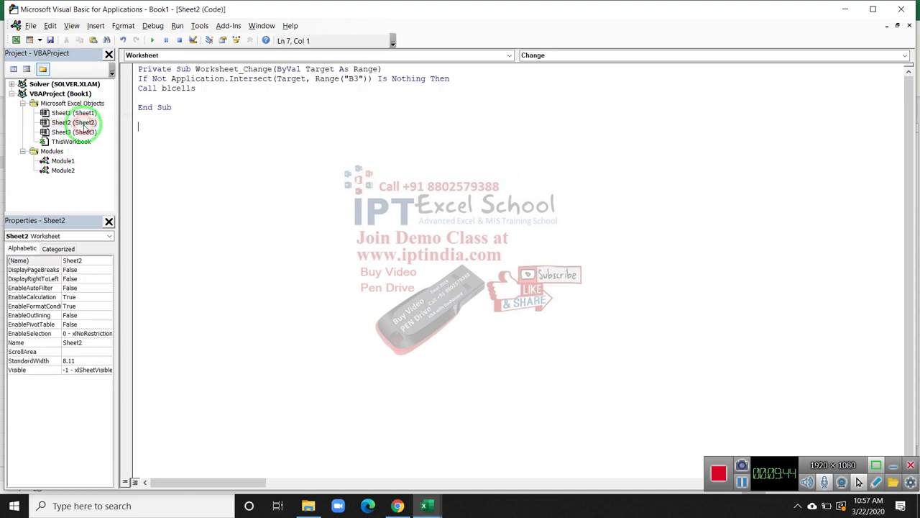
pyautogui.doubleClick(191, 88)
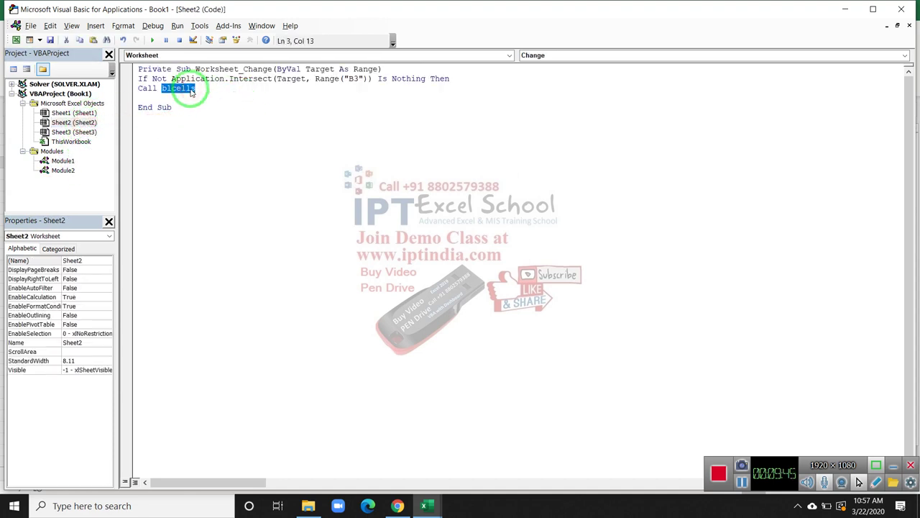
pyautogui.click(194, 89)
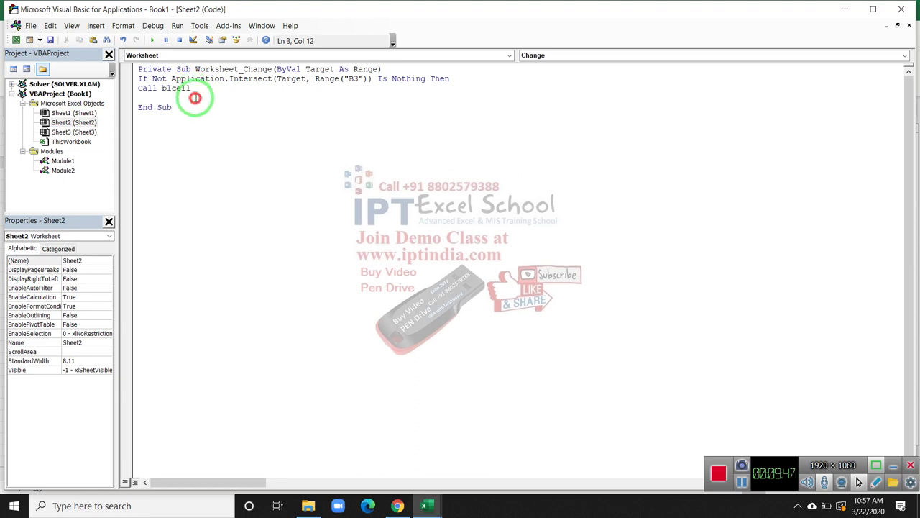
pyautogui.press('BackSpace')
# Step: Add End If before End Sub in Sheet2's code and go back to Excel
pyautogui.click(169, 101)
pyautogui.write('end ')
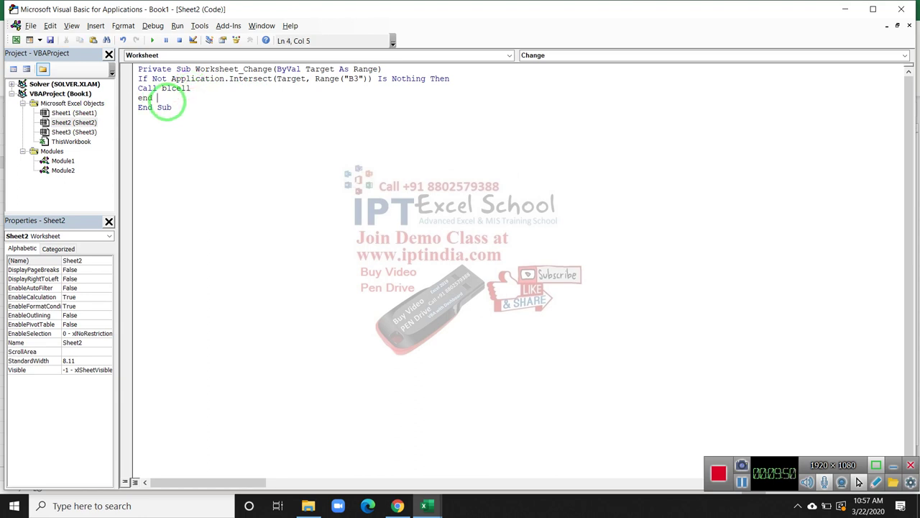
pyautogui.write('if')
pyautogui.press('Return')
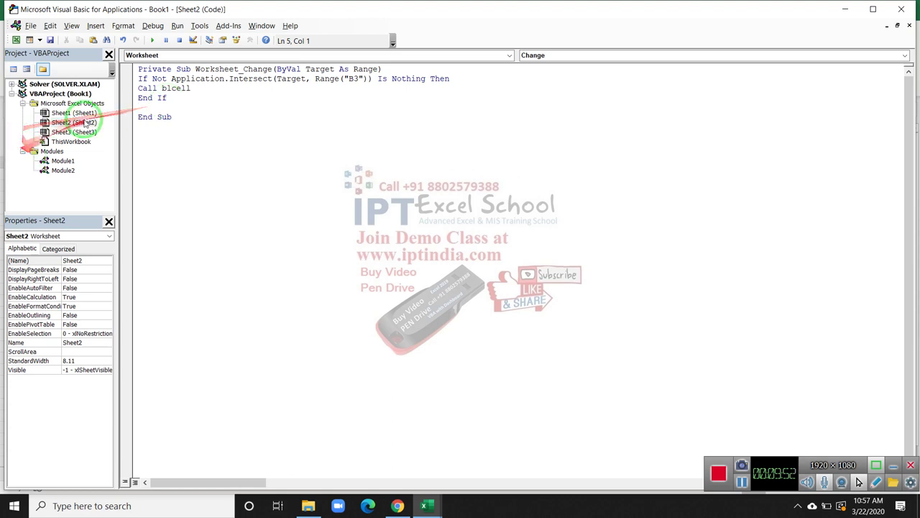
pyautogui.click(81, 115)
pyautogui.doubleClick(79, 122)
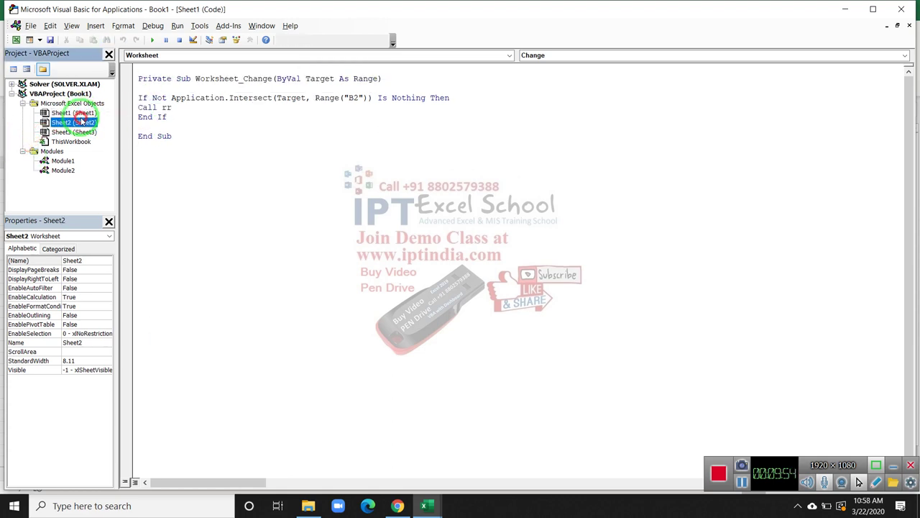
pyautogui.click(185, 108)
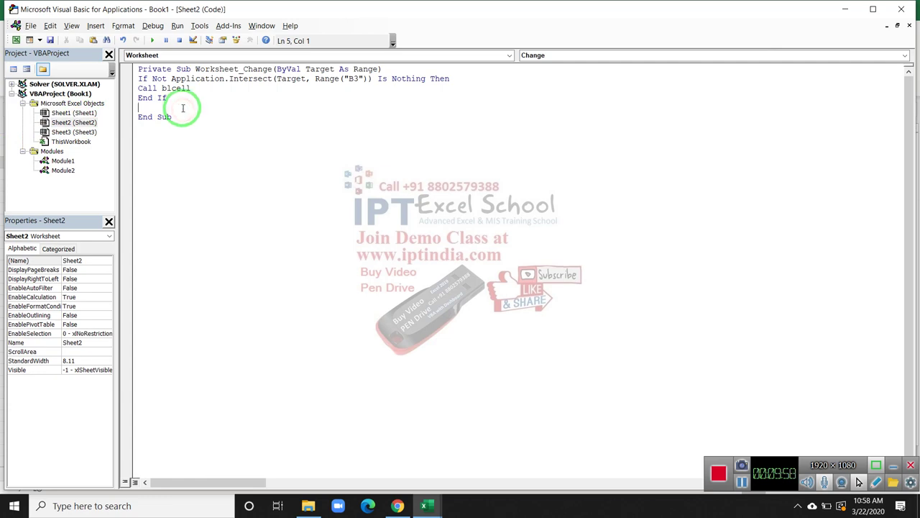
pyautogui.hotkey('alt', 'F11')
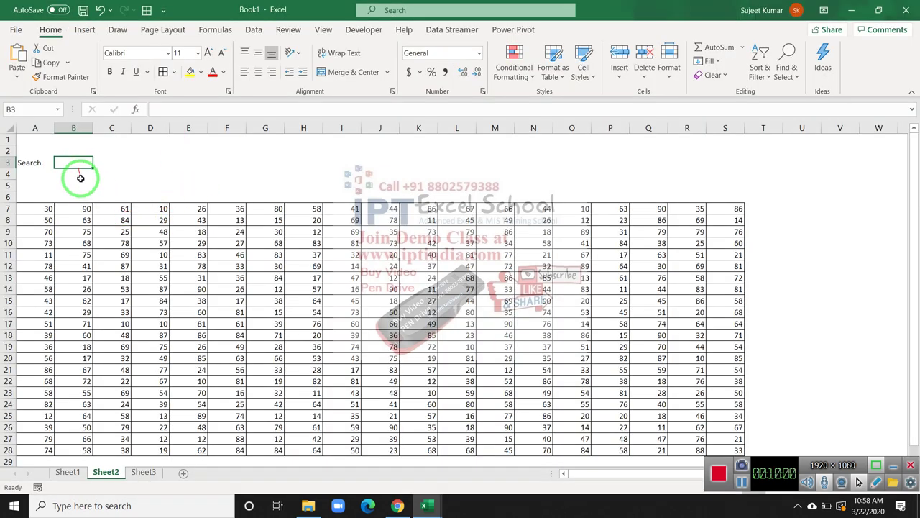
# Step: Enter 30 in Search cell B3, which raises a Next without For compile error
pyautogui.click(76, 161)
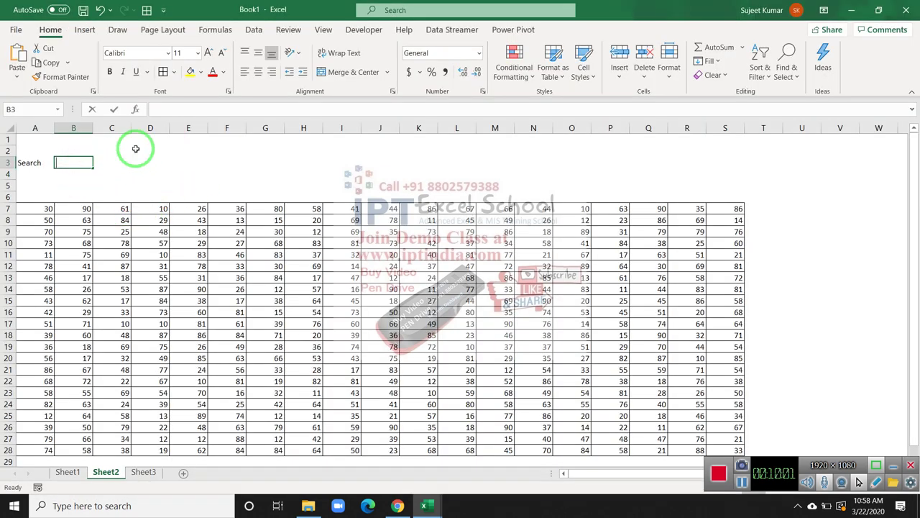
pyautogui.write('30')
pyautogui.press('Return')
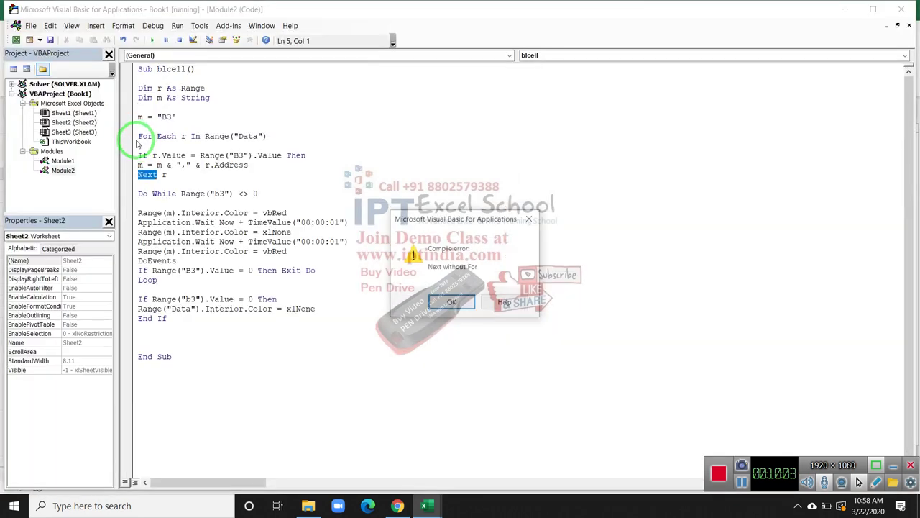
# Step: Insert End If above Next r in blcell, reset the halted macro, and return to Excel
pyautogui.click(451, 303)
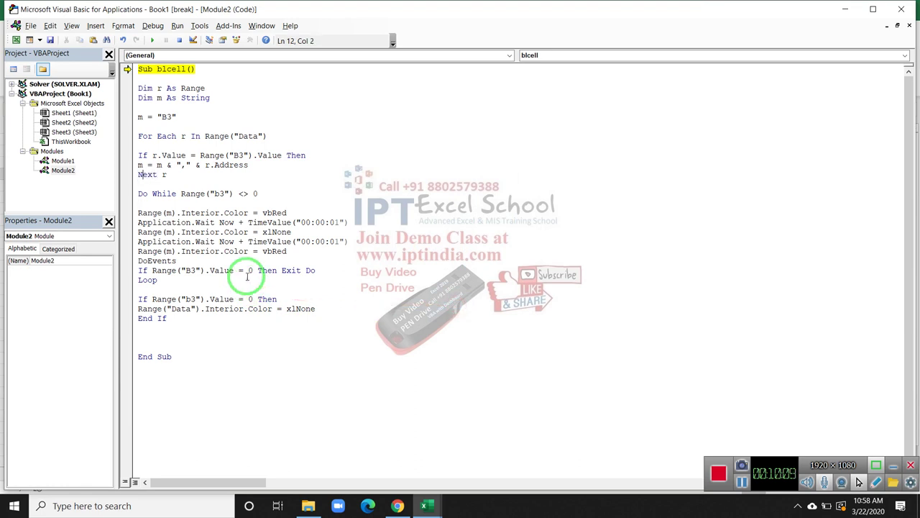
pyautogui.press('Return')
pyautogui.press('Up')
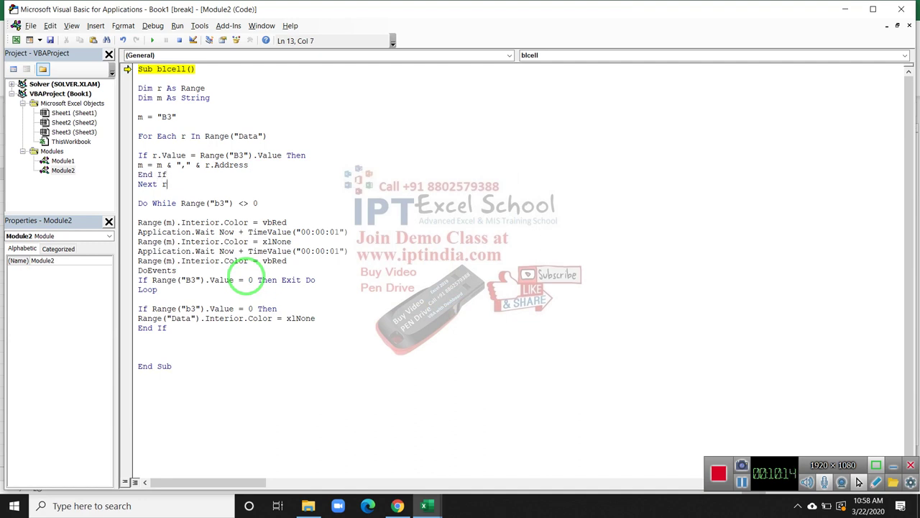
pyautogui.click(239, 309)
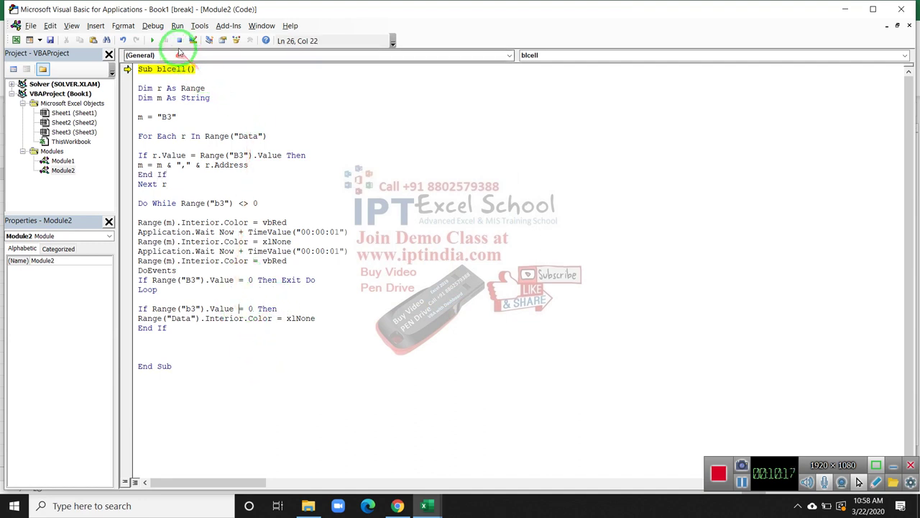
pyautogui.click(179, 39)
pyautogui.hotkey('alt', 'Tab')
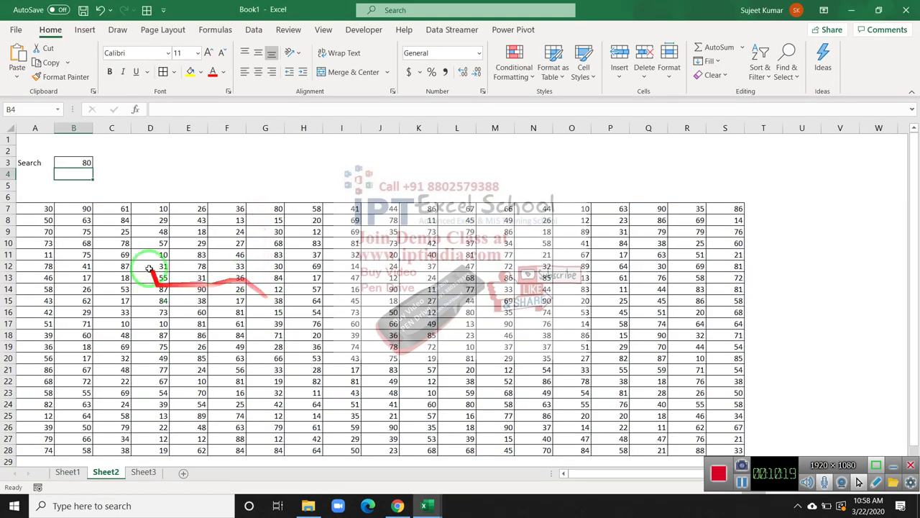
# Step: Search for 75 in B3 and check the red-flashing matches, such as C9
pyautogui.click(78, 163)
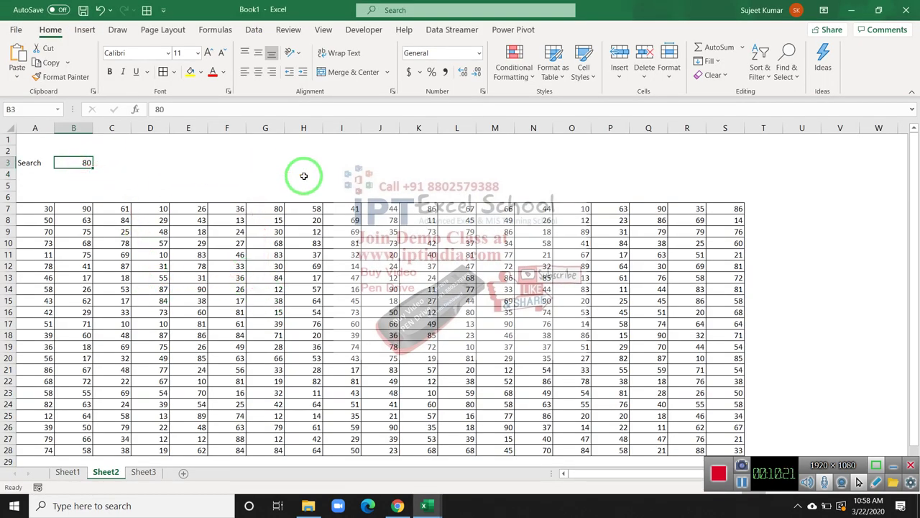
pyautogui.write('75')
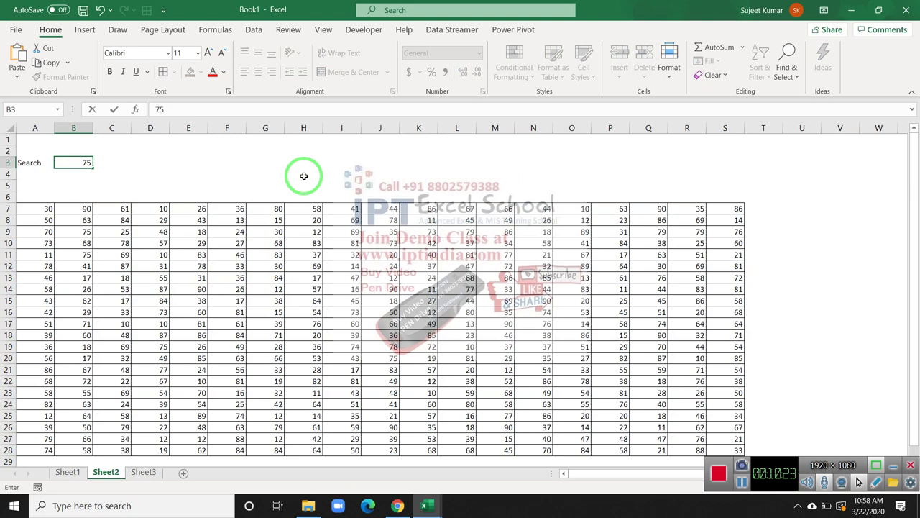
pyautogui.press('Return')
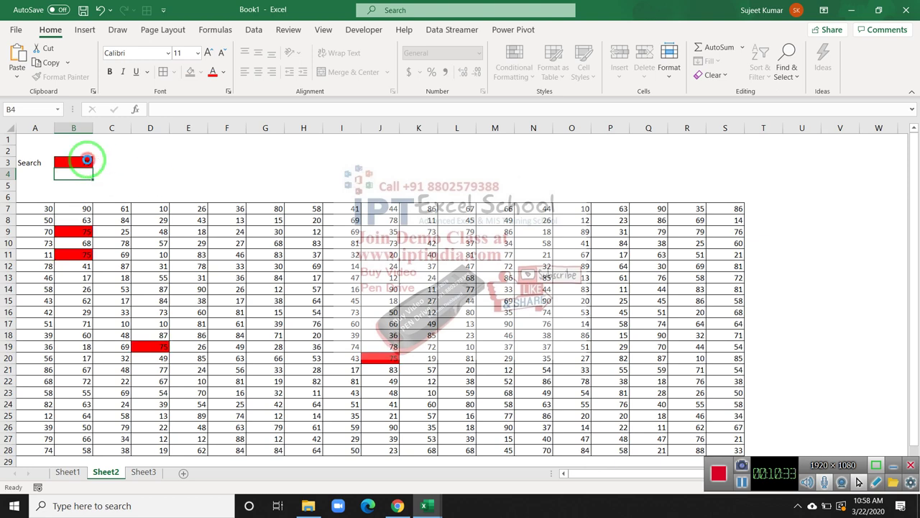
pyautogui.click(83, 166)
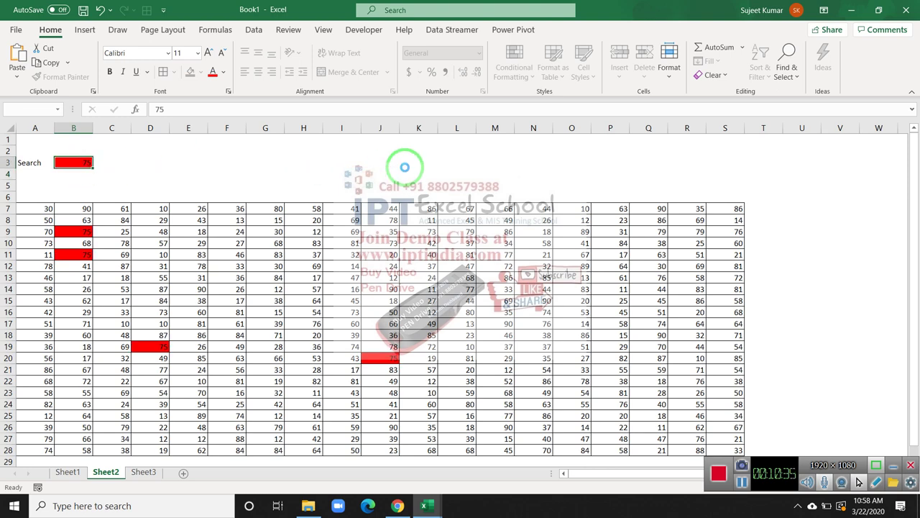
pyautogui.press('Up')
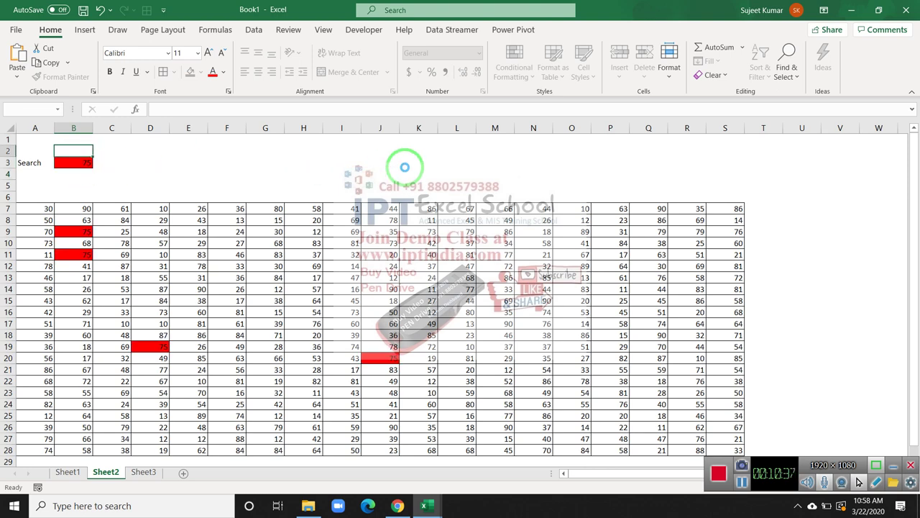
pyautogui.press('Down')
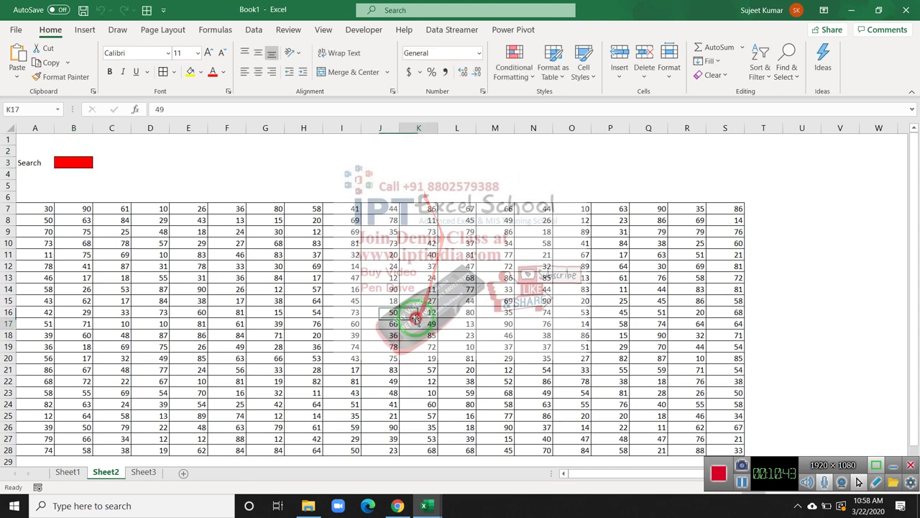
pyautogui.click(122, 231)
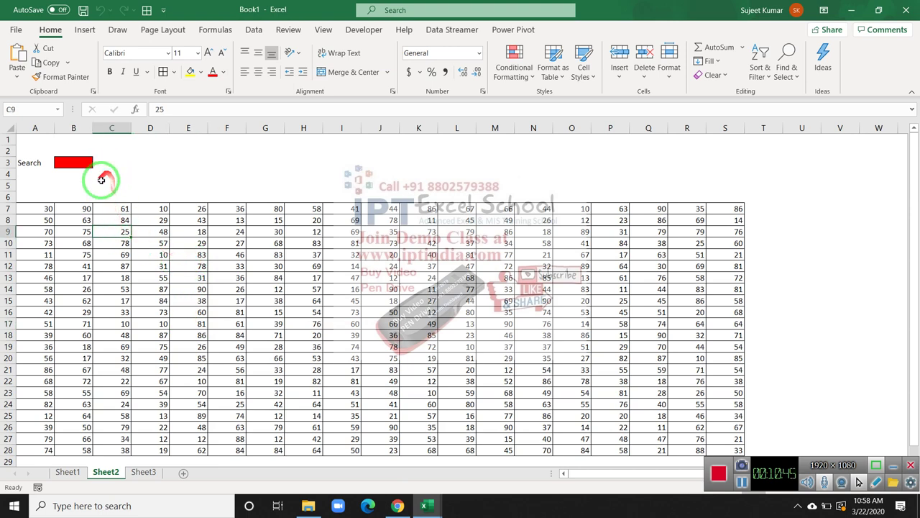
# Step: Enter 45 in Search cell B3 to flash its matching cells red
pyautogui.click(77, 161)
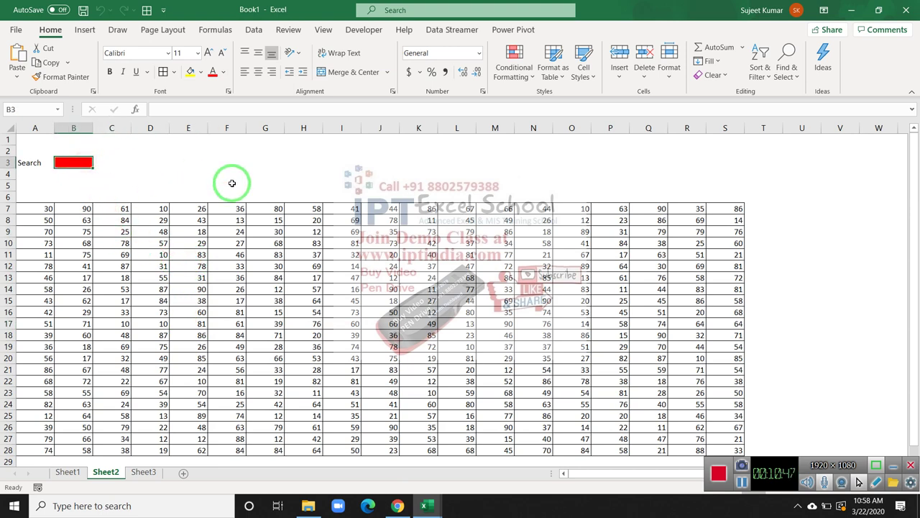
pyautogui.write('45')
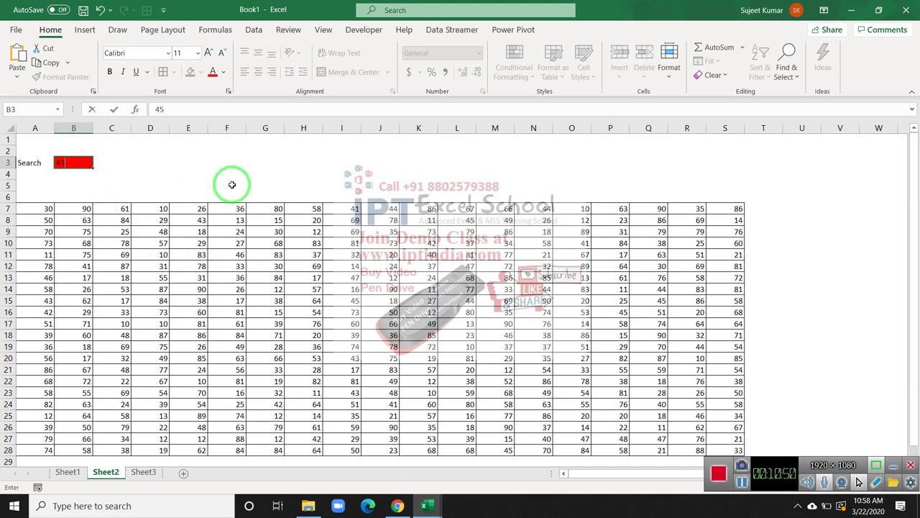
pyautogui.press('Return')
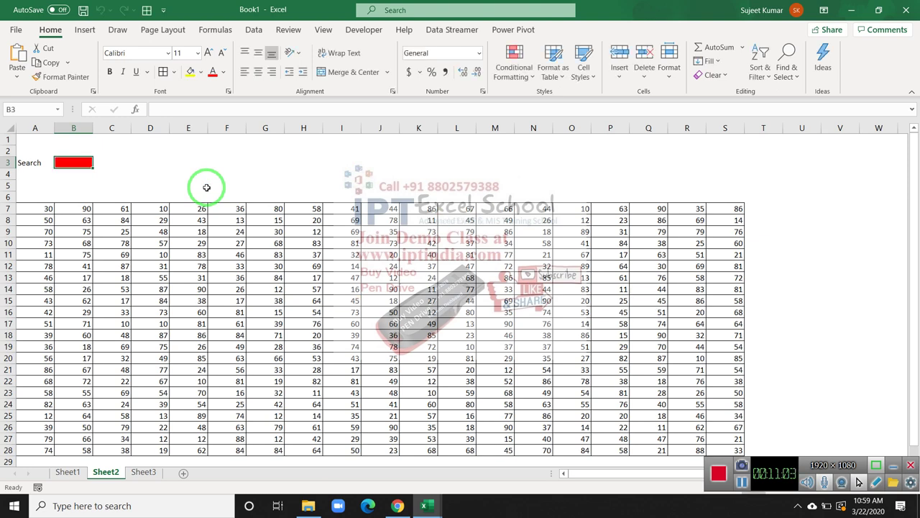
pyautogui.click(226, 252)
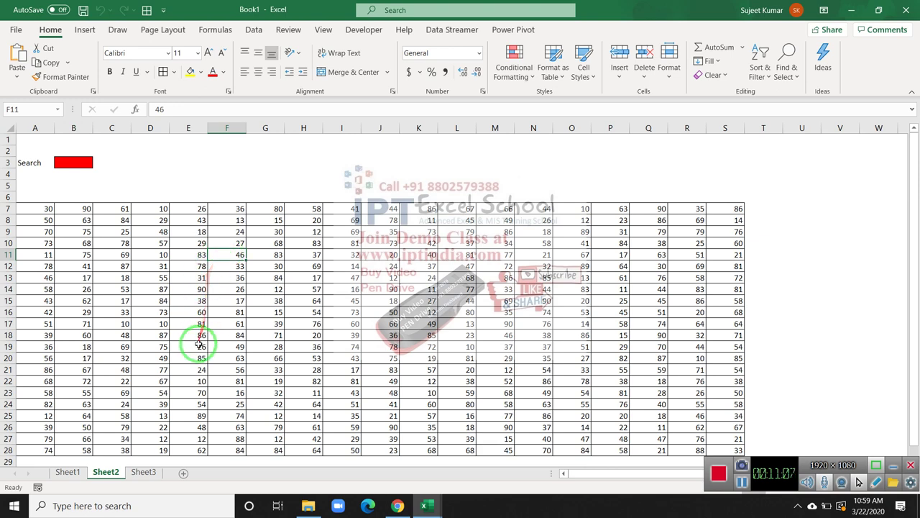
pyautogui.hotkey('alt', 'F11')
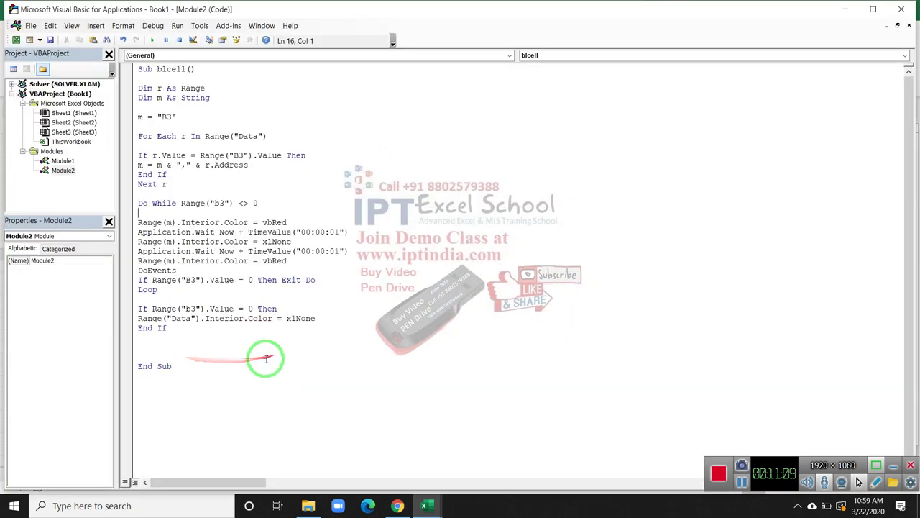
pyautogui.click(189, 107)
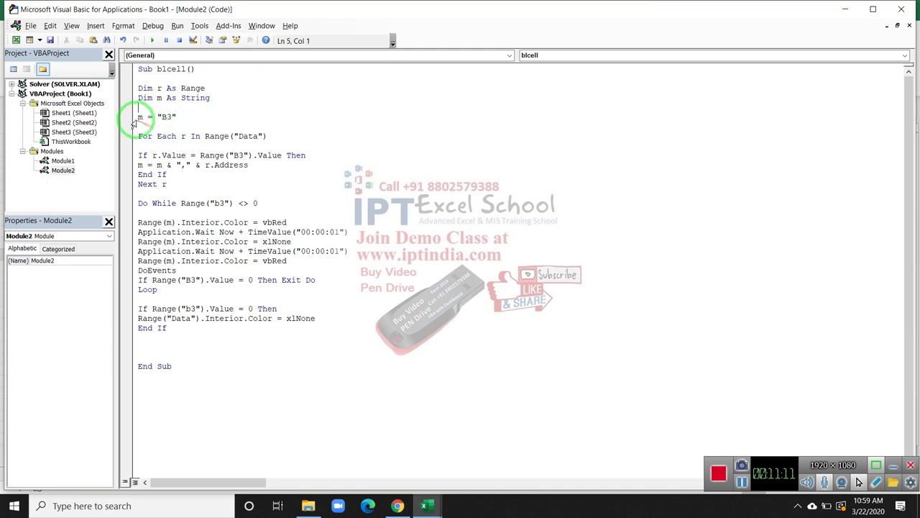
pyautogui.hotkey('alt', 'F11')
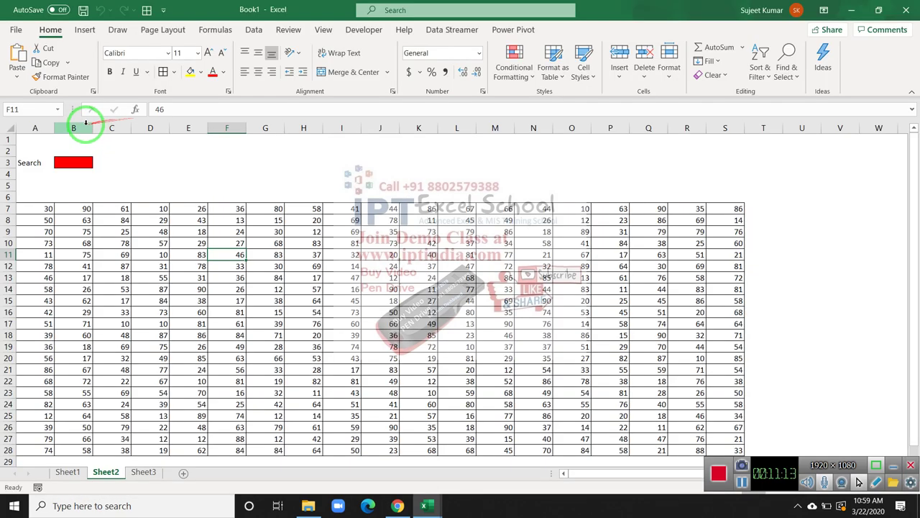
pyautogui.hotkey('alt', 'F11')
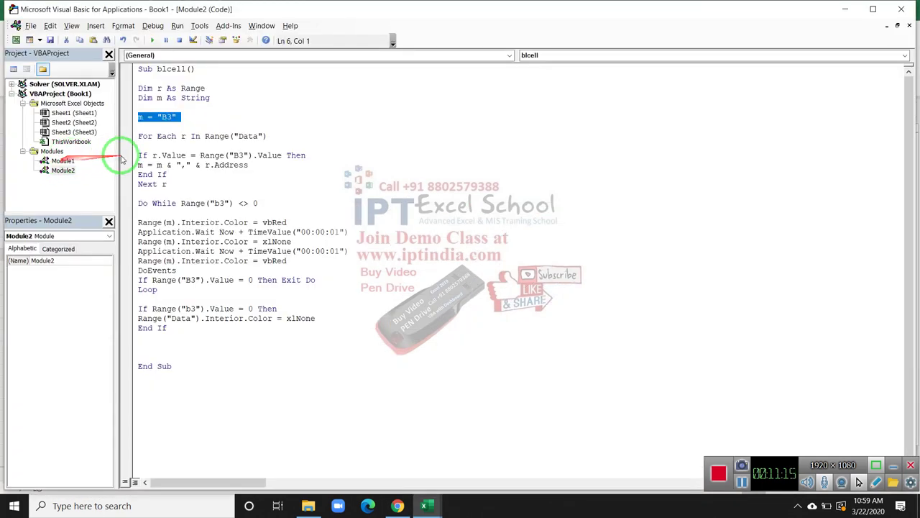
pyautogui.click(161, 117)
pyautogui.click(136, 137)
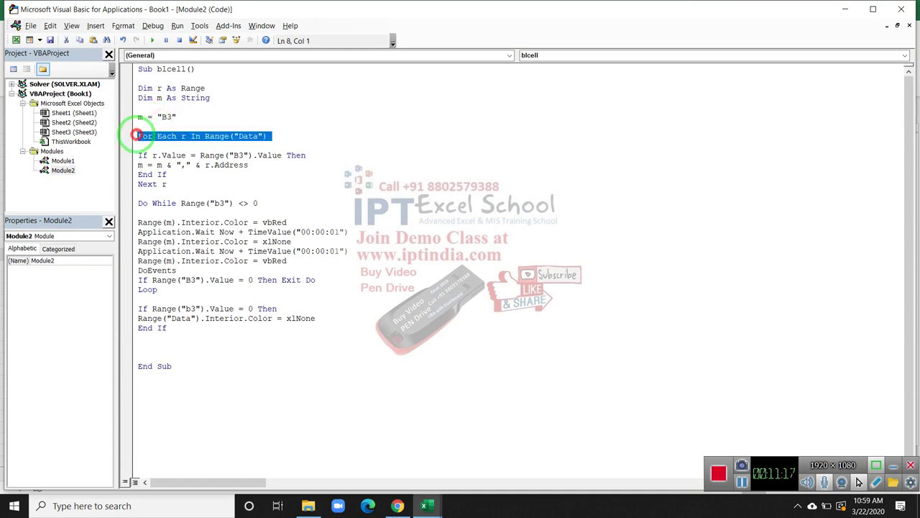
pyautogui.click(139, 142)
pyautogui.moveTo(139, 136)
pyautogui.mouseDown()
pyautogui.moveTo(154, 170)
pyautogui.moveTo(175, 181)
pyautogui.mouseUp()
pyautogui.hotkey('alt', 'F11')
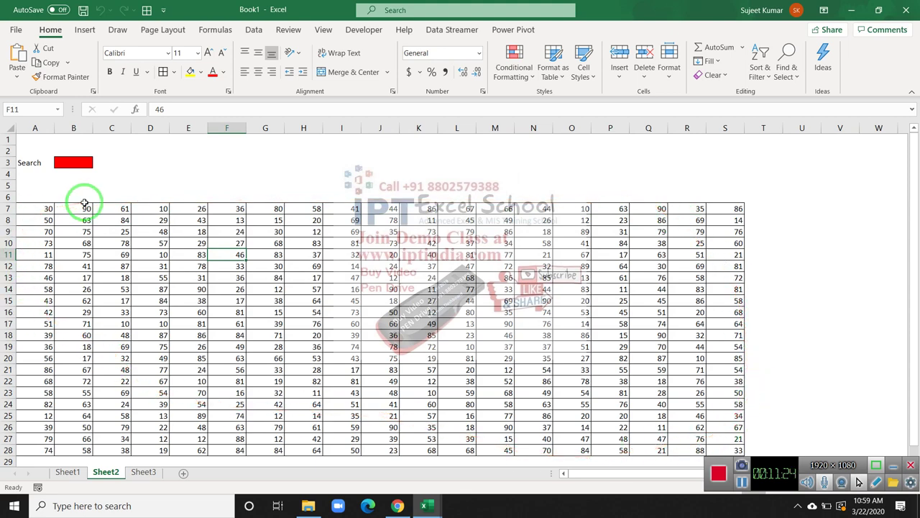
pyautogui.hotkey('alt', 'F11')
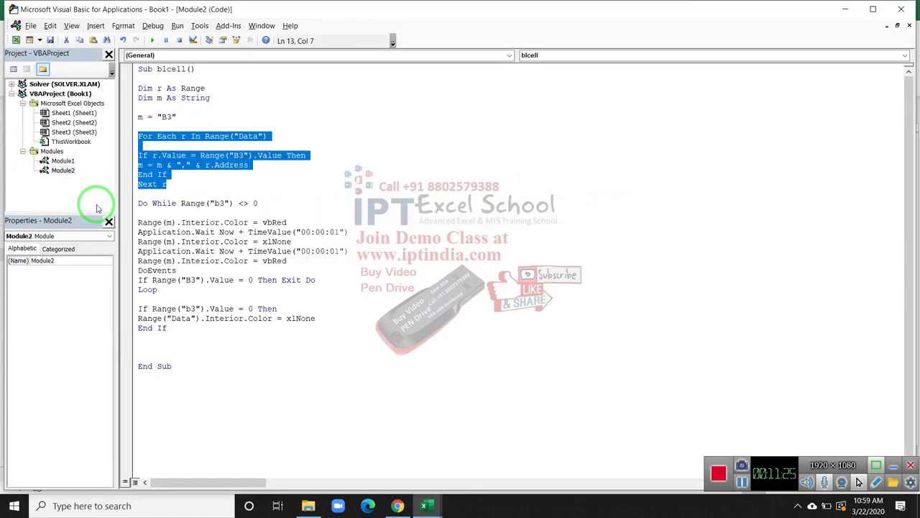
pyautogui.click(153, 174)
pyautogui.hotkey('alt', 'F11')
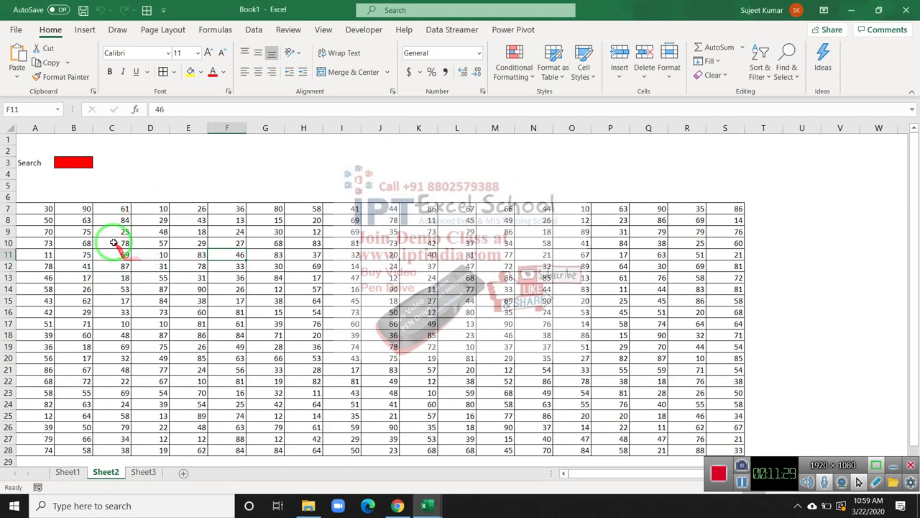
pyautogui.click(74, 162)
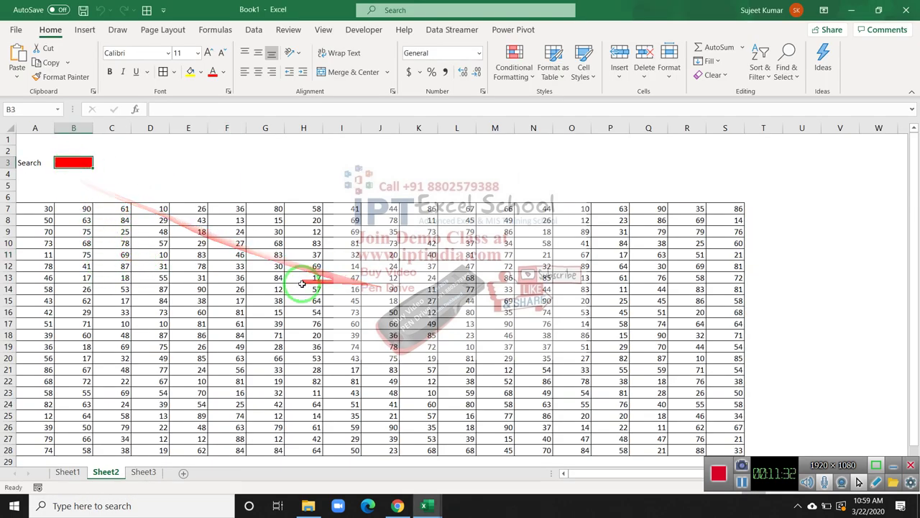
pyautogui.hotkey('alt', 'F11')
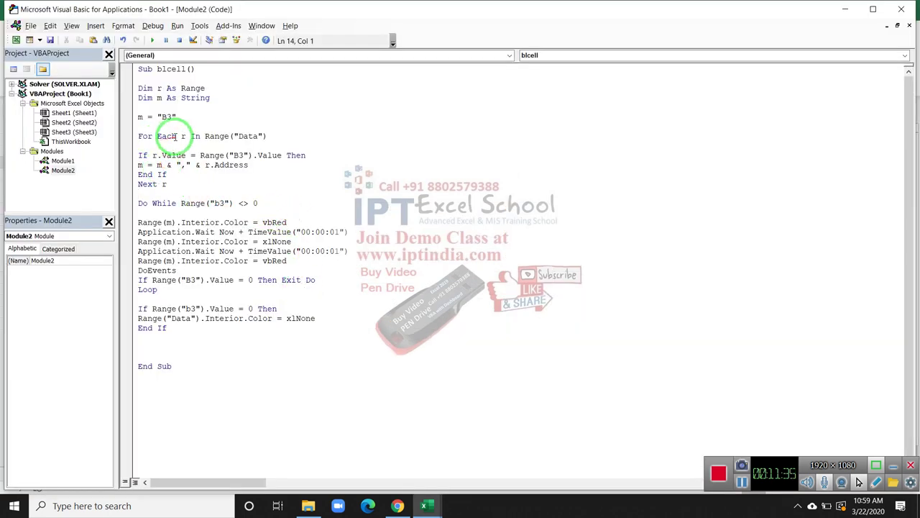
pyautogui.moveTo(205, 136)
pyautogui.mouseDown()
pyautogui.moveTo(275, 153)
pyautogui.moveTo(268, 137)
pyautogui.mouseUp()
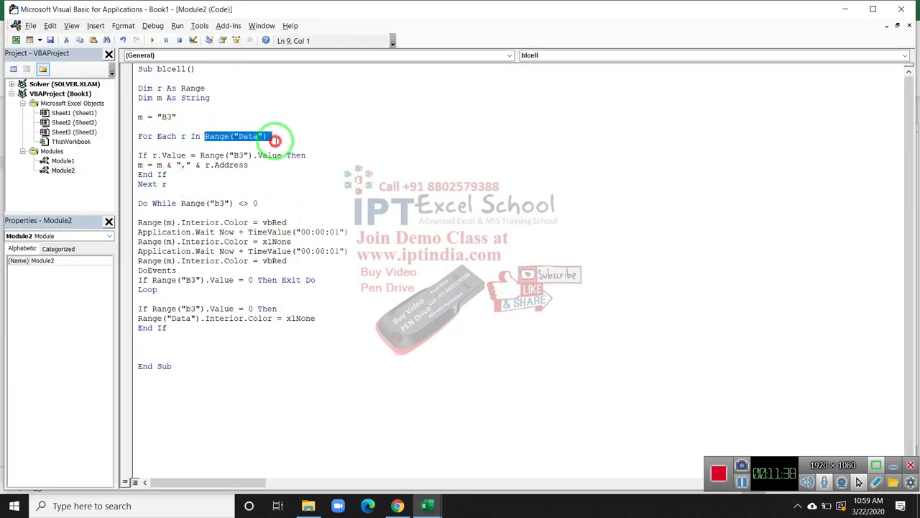
pyautogui.doubleClick(249, 136)
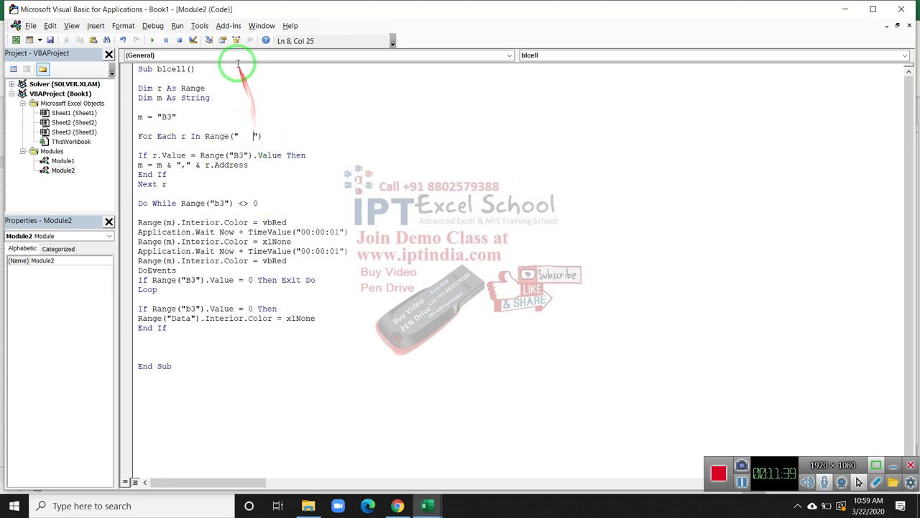
pyautogui.click(256, 171)
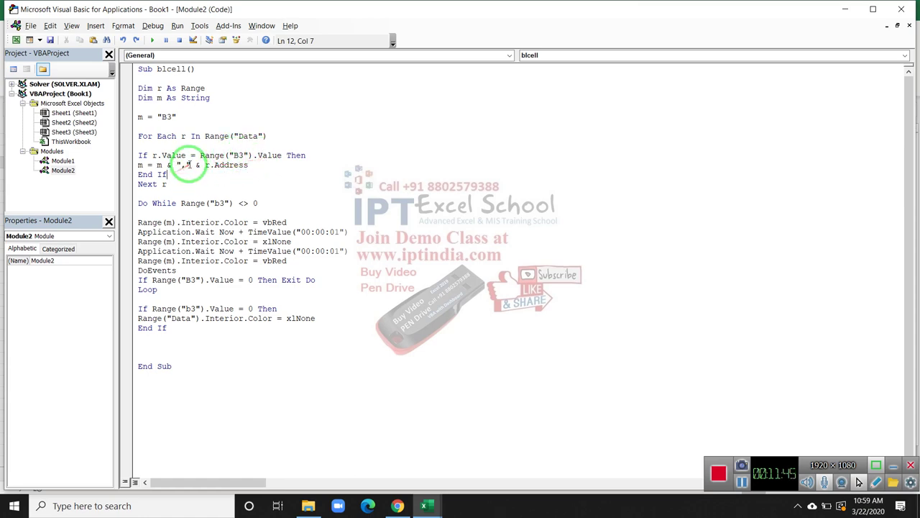
pyautogui.moveTo(260, 165); pyautogui.dragTo(164, 168)
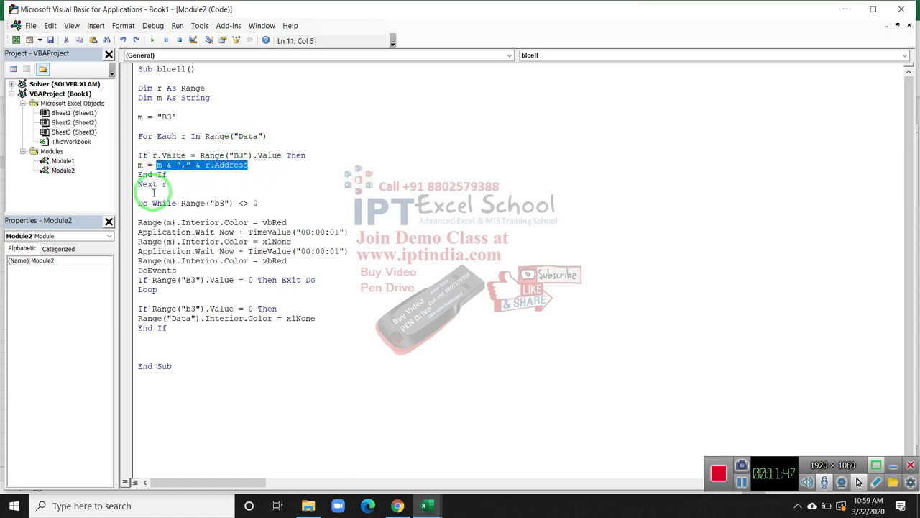
pyautogui.hotkey('alt', 'F11')
pyautogui.click(126, 221)
pyautogui.click(158, 222)
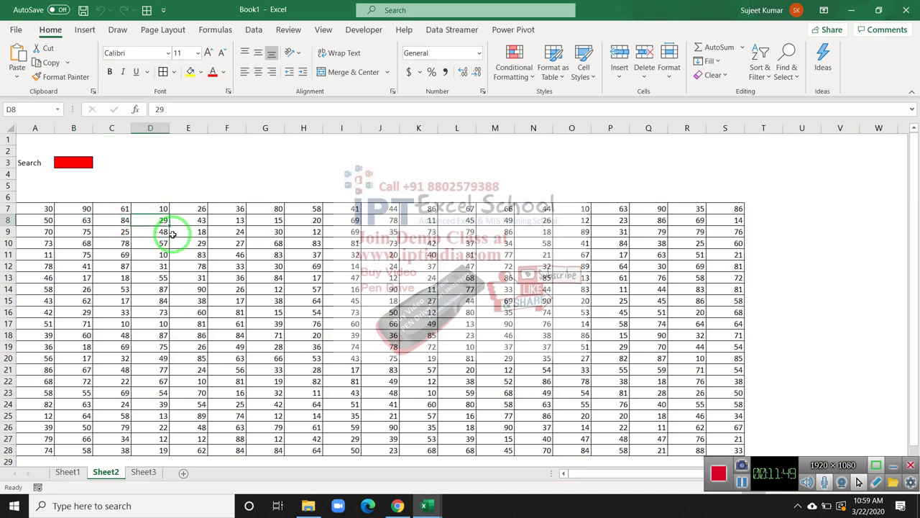
pyautogui.hotkey('alt', 'F11')
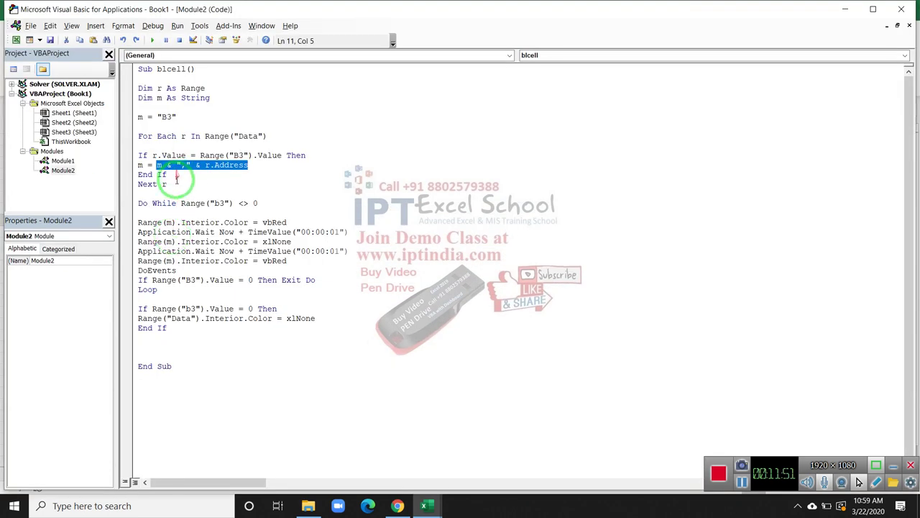
pyautogui.click(162, 136)
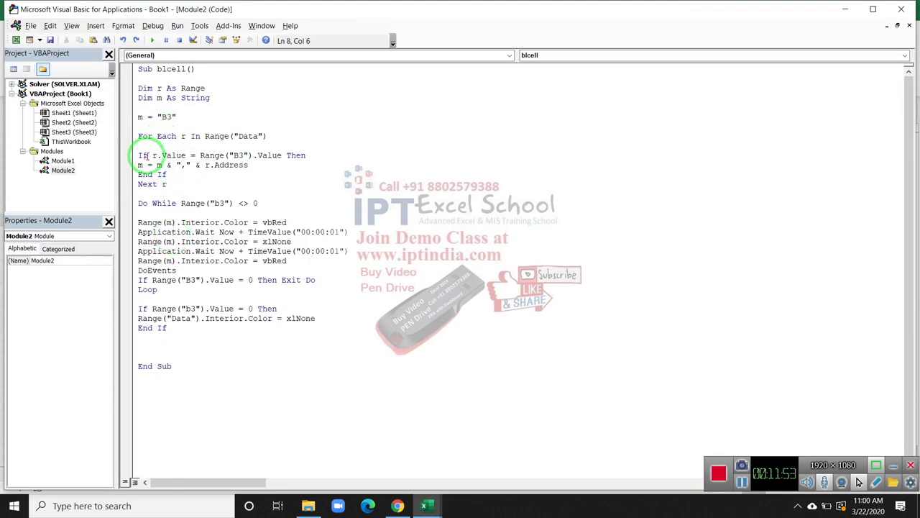
pyautogui.click(284, 165)
pyautogui.write('range')
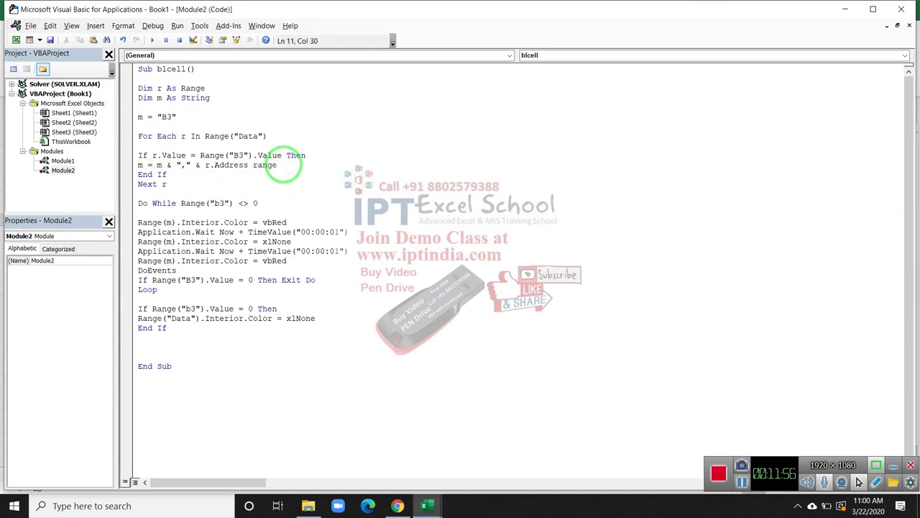
pyautogui.write('("B3,G3,H8,H5,R6')
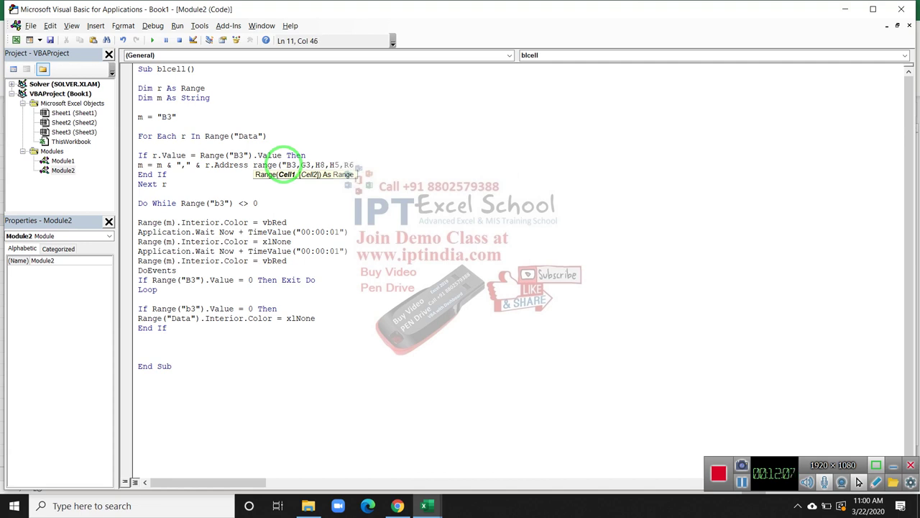
pyautogui.moveTo(205, 246); pyautogui.dragTo(307, 193)
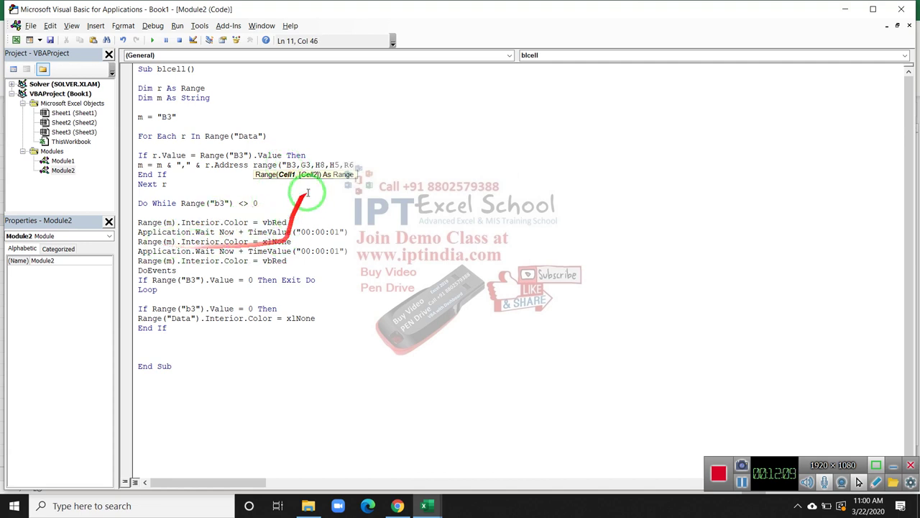
pyautogui.moveTo(353, 165); pyautogui.dragTo(255, 166)
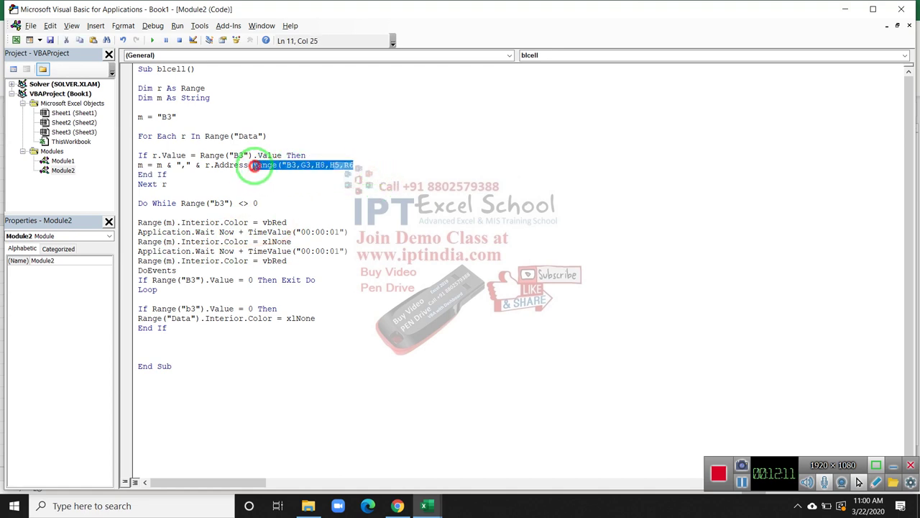
pyautogui.press('Delete')
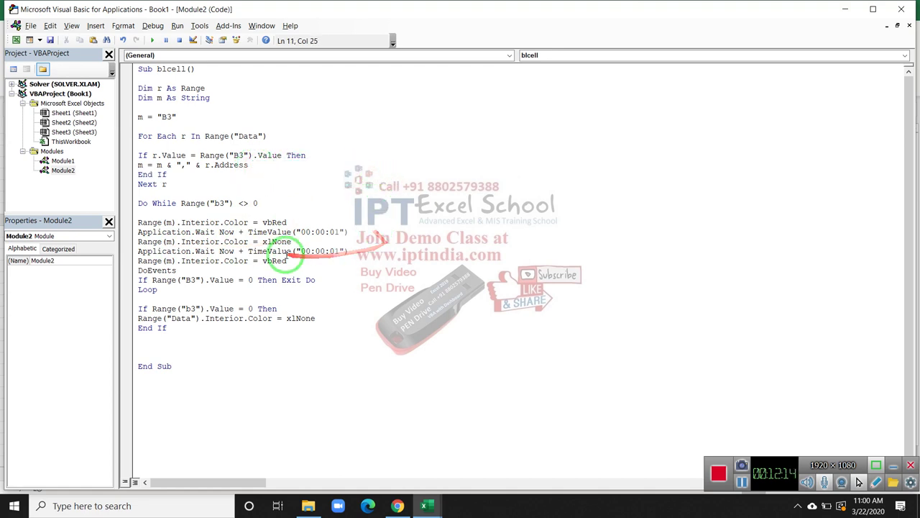
pyautogui.moveTo(288, 251); pyautogui.dragTo(245, 185)
pyautogui.doubleClick(159, 166)
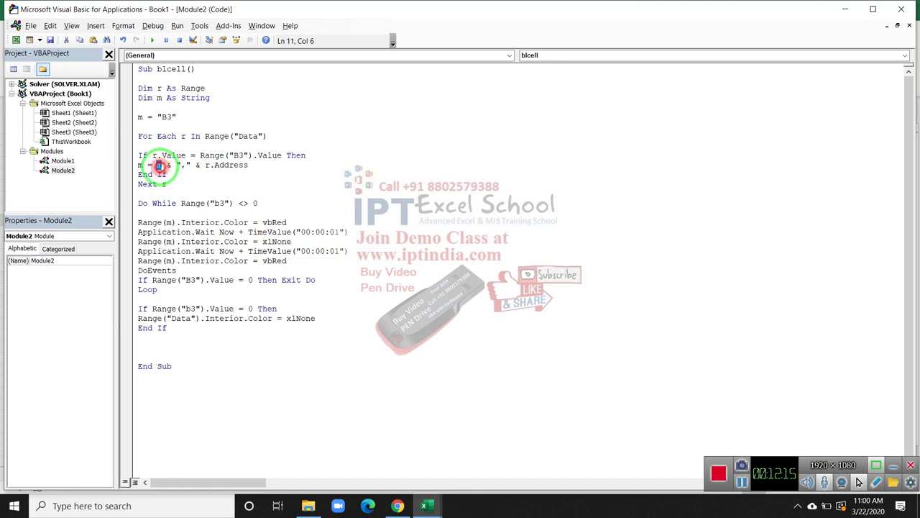
pyautogui.click(199, 241)
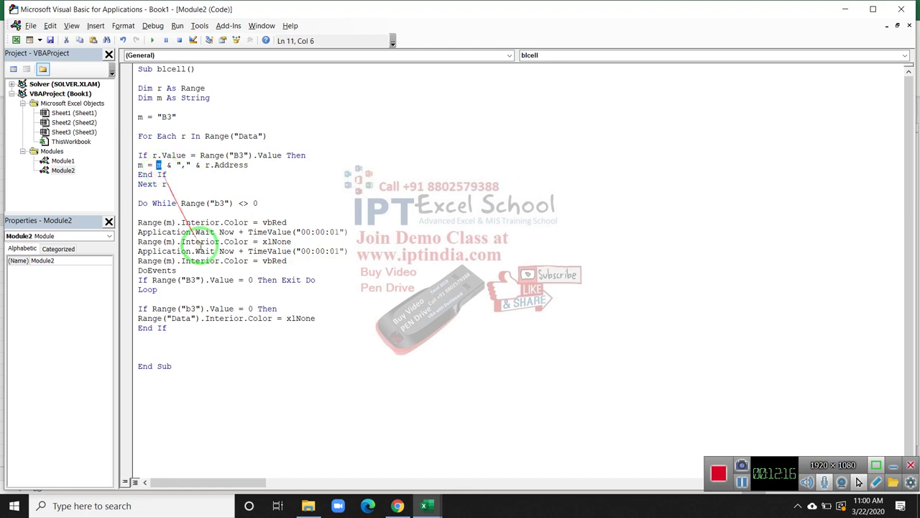
pyautogui.doubleClick(159, 205)
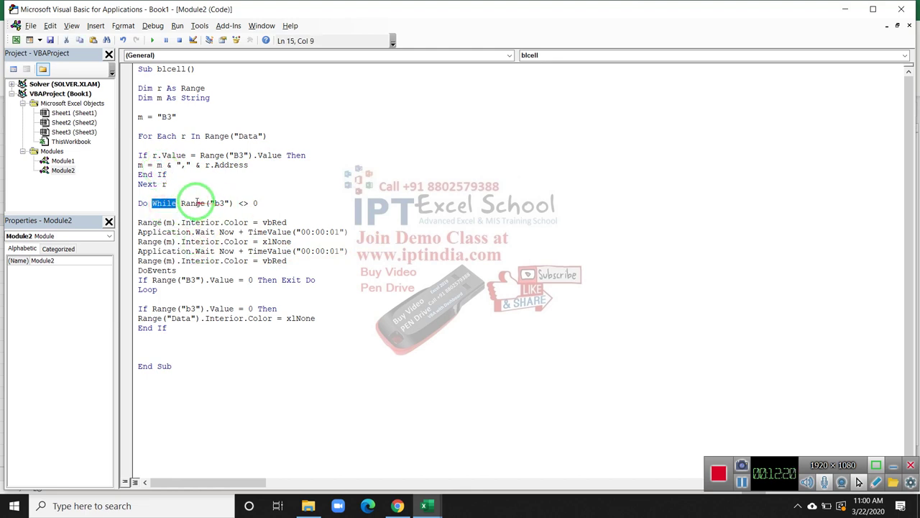
pyautogui.hotkey('alt', 'F11')
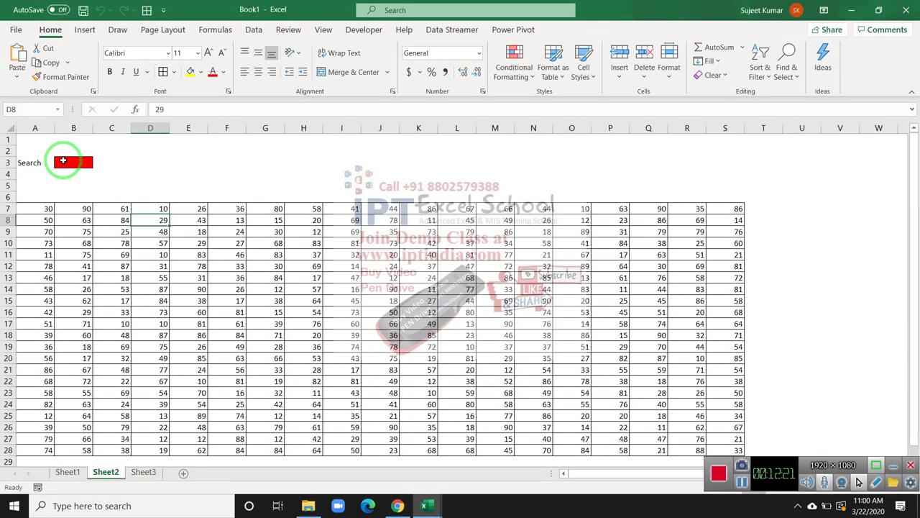
pyautogui.hotkey('alt', 'Tab')
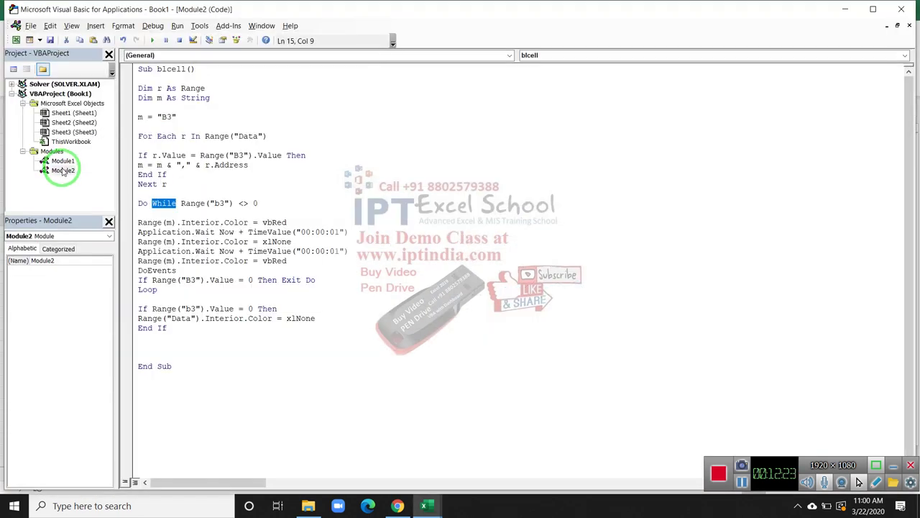
pyautogui.click(151, 242)
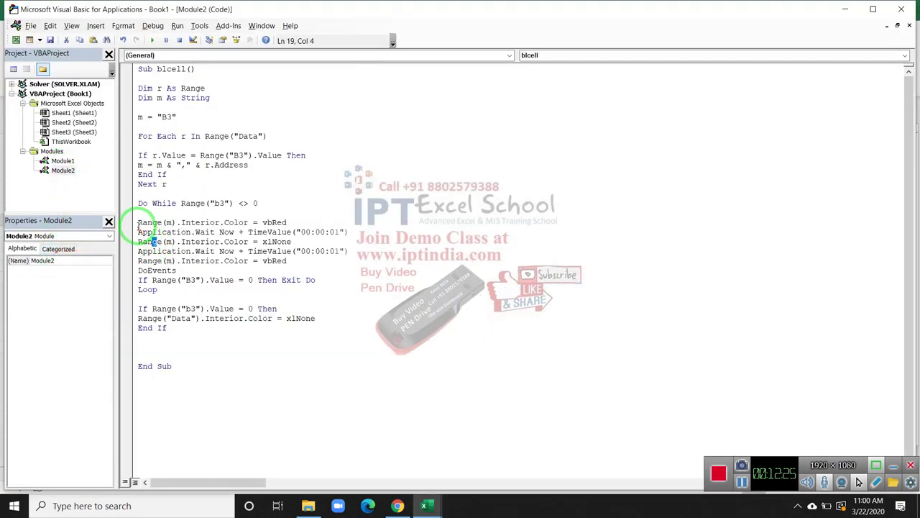
pyautogui.moveTo(138, 223)
pyautogui.mouseDown()
pyautogui.moveTo(310, 223)
pyautogui.moveTo(216, 236)
pyautogui.mouseUp()
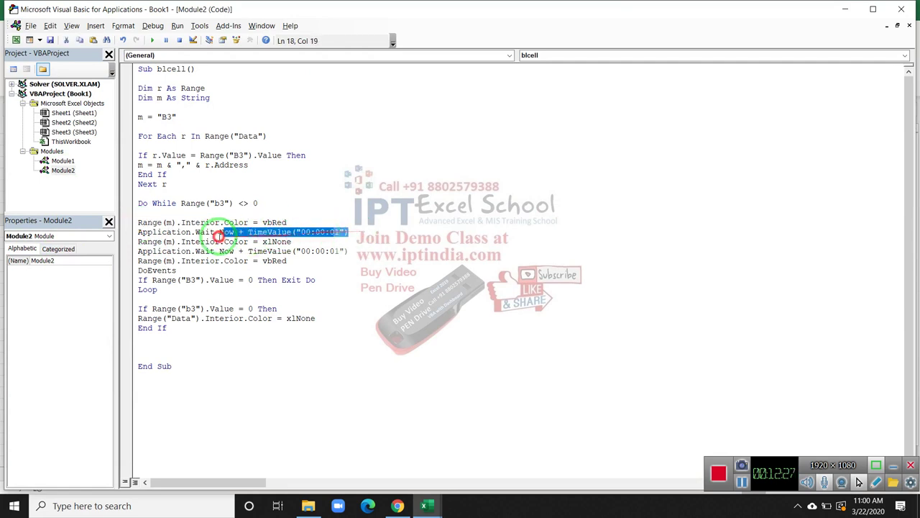
pyautogui.moveTo(292, 243); pyautogui.dragTo(220, 242)
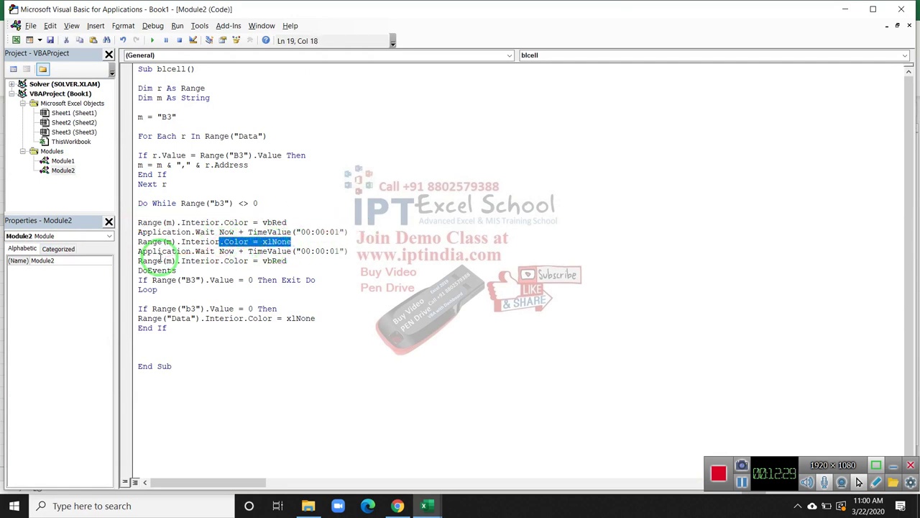
pyautogui.moveTo(159, 260)
pyautogui.mouseDown()
pyautogui.moveTo(288, 261)
pyautogui.moveTo(134, 264)
pyautogui.mouseUp()
pyautogui.click(292, 260)
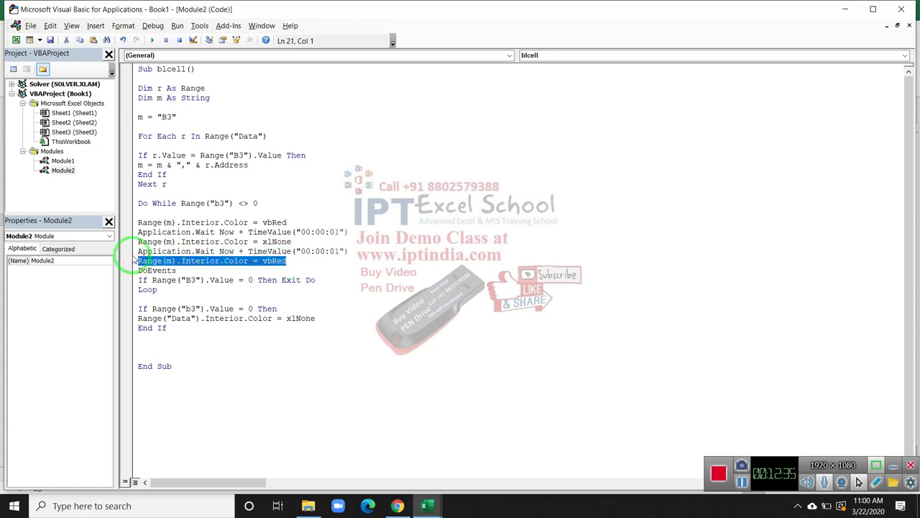
pyautogui.click(193, 269)
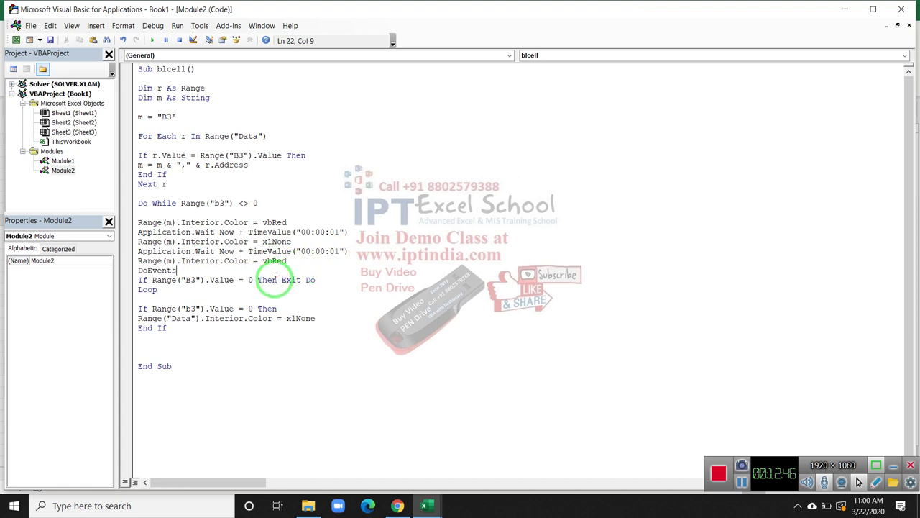
pyautogui.click(251, 290)
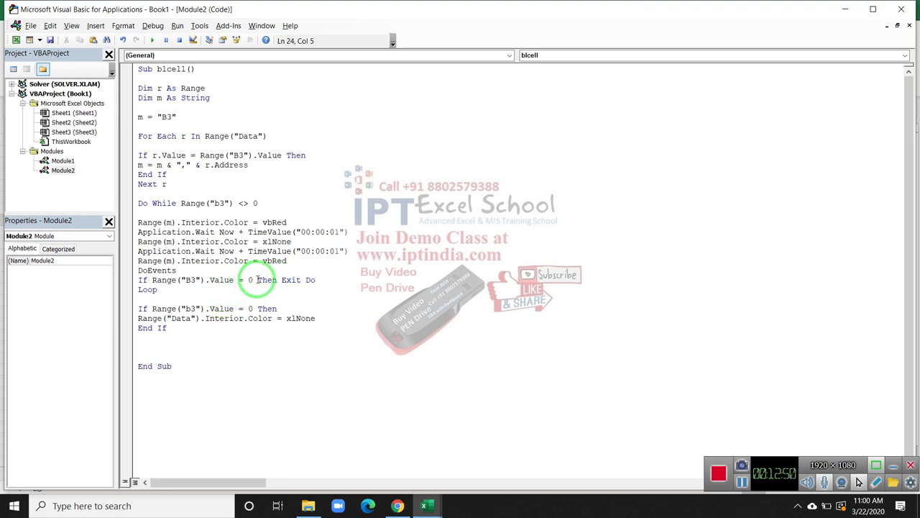
pyautogui.moveTo(258, 280); pyautogui.dragTo(322, 277)
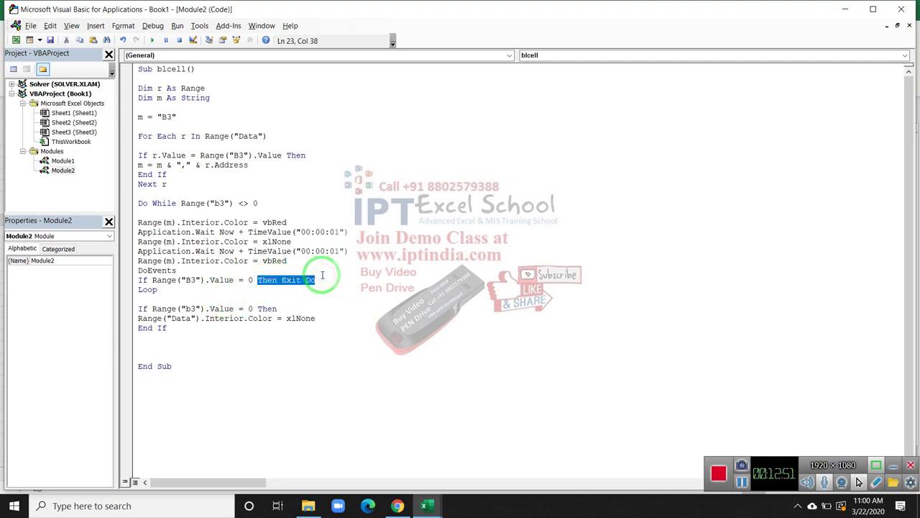
pyautogui.click(279, 347)
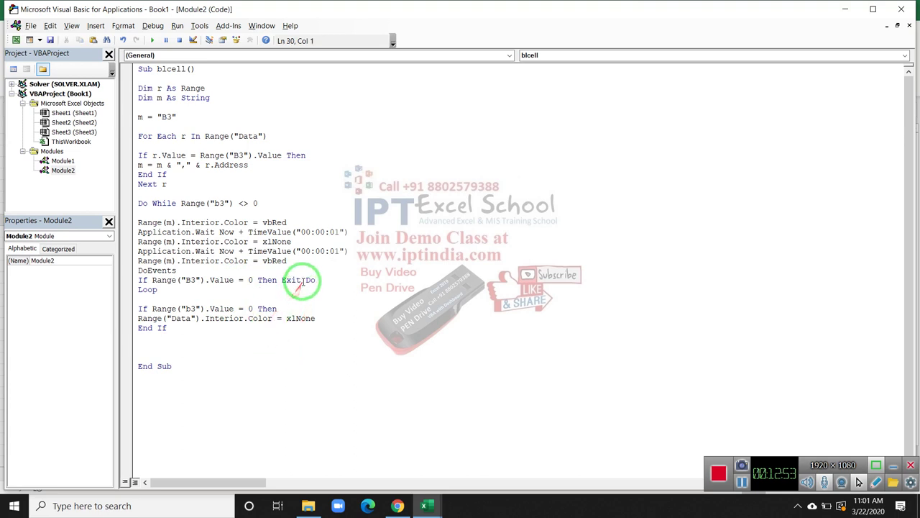
pyautogui.moveTo(302, 284)
pyautogui.mouseDown()
pyautogui.moveTo(218, 344)
pyautogui.moveTo(131, 305)
pyautogui.mouseUp()
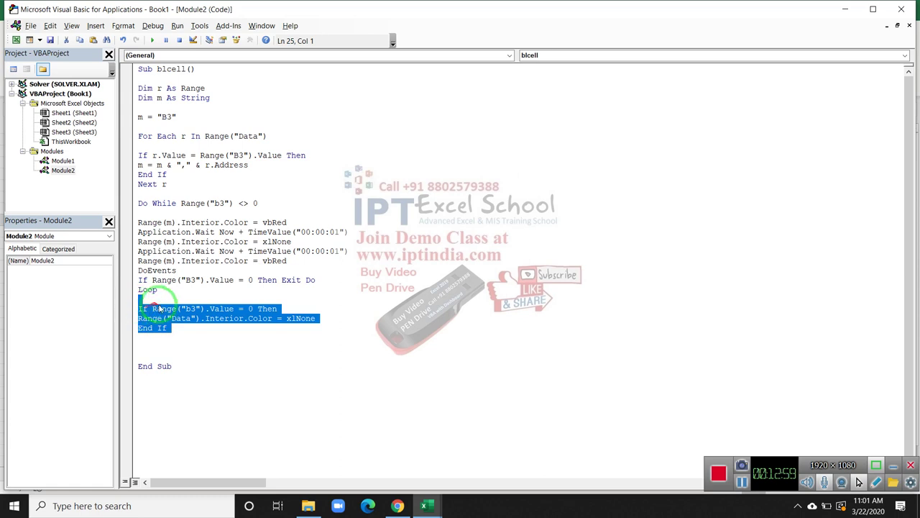
pyautogui.click(173, 329)
pyautogui.moveTo(173, 343)
pyautogui.mouseDown()
pyautogui.moveTo(180, 362)
pyautogui.moveTo(120, 72)
pyautogui.mouseUp()
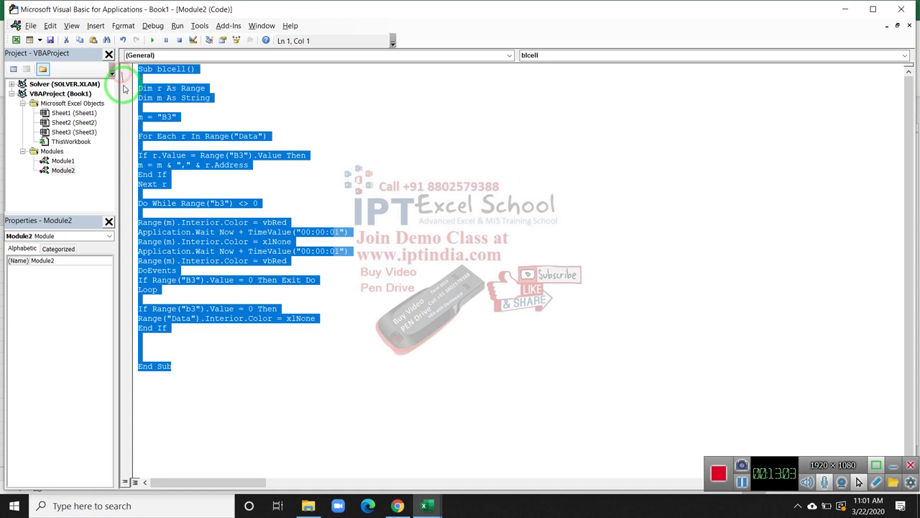
pyautogui.click(190, 117)
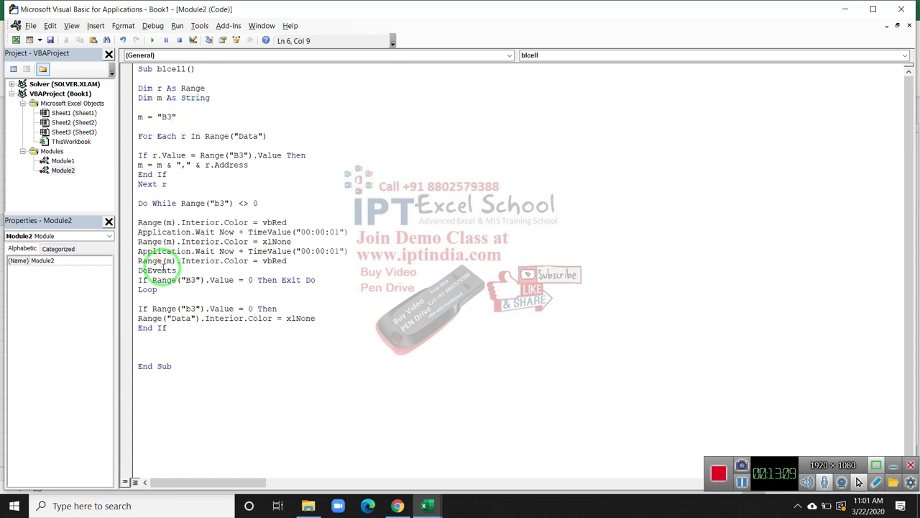
pyautogui.hotkey('alt', 'F11')
# Step: Open Sheet2's code through View Code and inspect the Intersect check on B3
pyautogui.rightClick(108, 473)
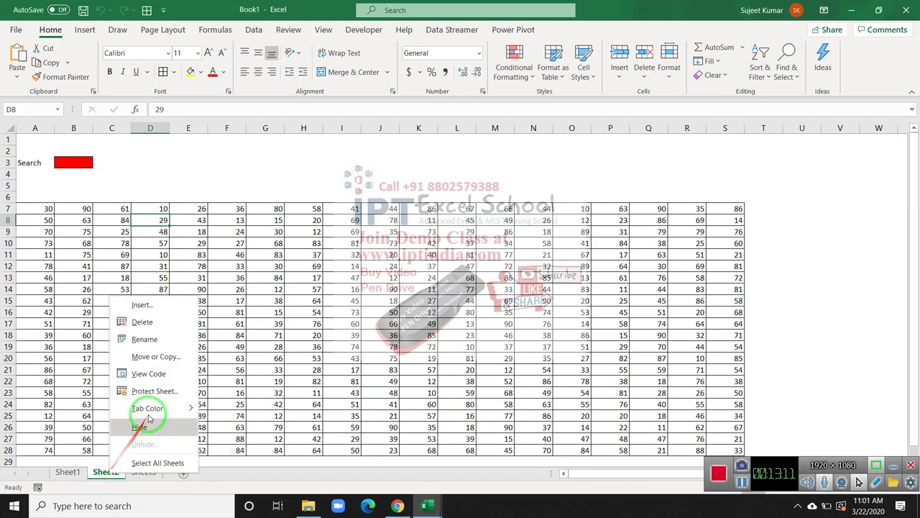
pyautogui.click(149, 375)
pyautogui.click(197, 190)
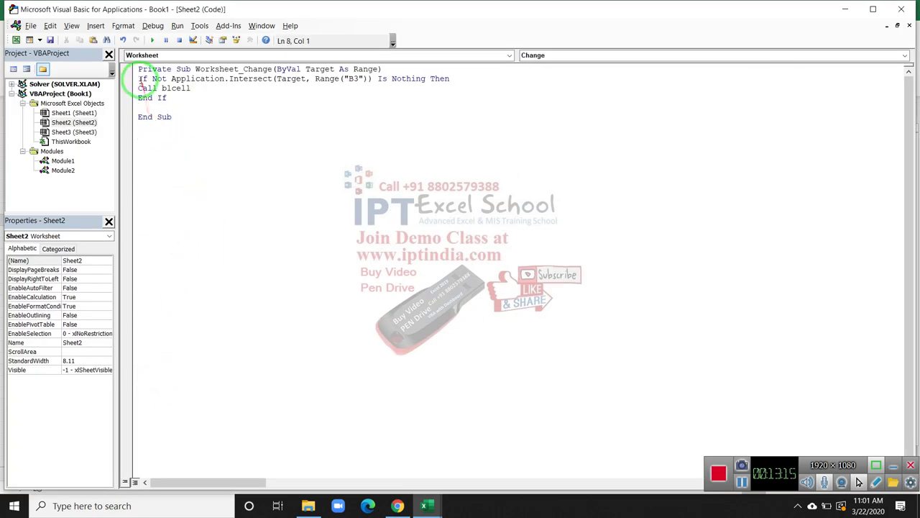
pyautogui.moveTo(185, 78); pyautogui.dragTo(297, 78)
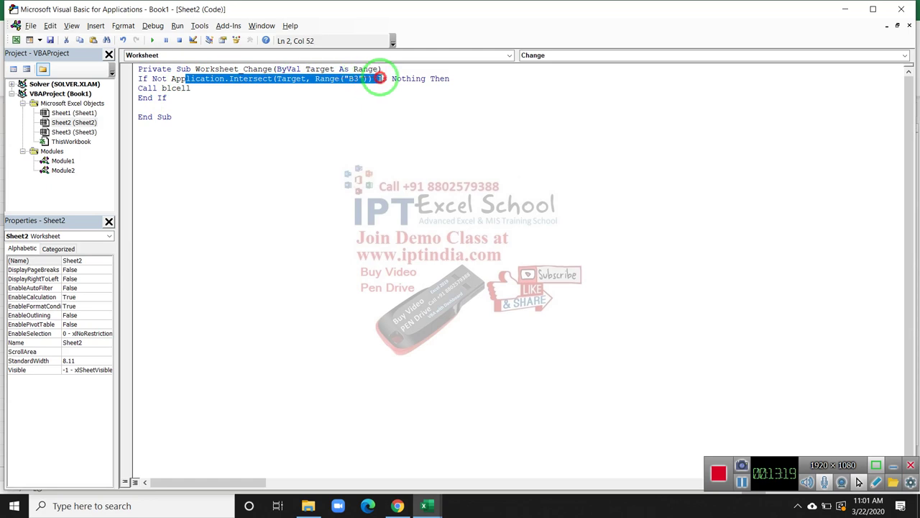
pyautogui.moveTo(360, 78); pyautogui.dragTo(374, 77)
pyautogui.hotkey('alt', 'F11')
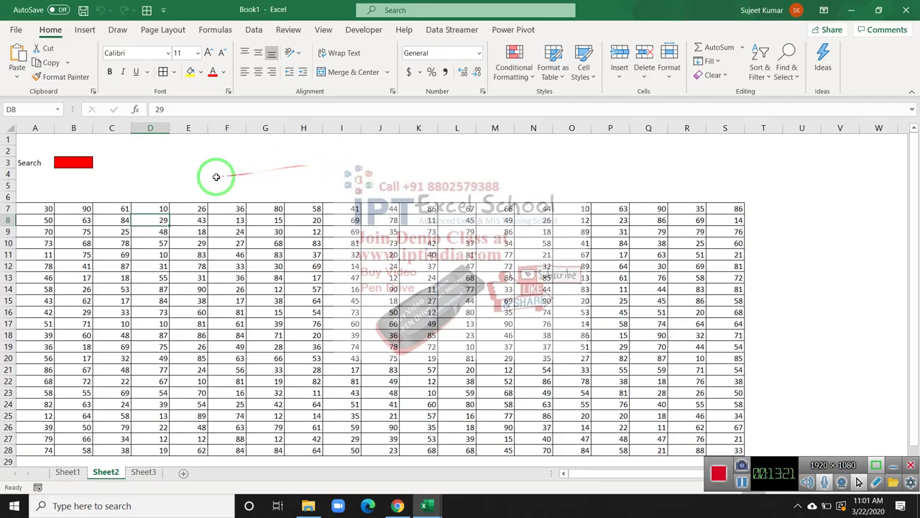
pyautogui.click(75, 164)
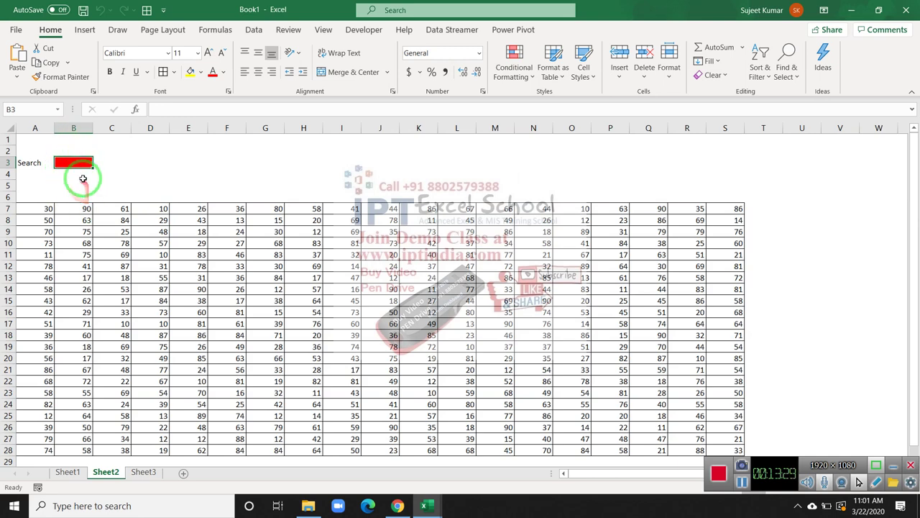
# Step: Review the Intersect test, Call blcell and End If lines, then return to Sheet2
pyautogui.hotkey('alt', 'F11')
pyautogui.click(193, 97)
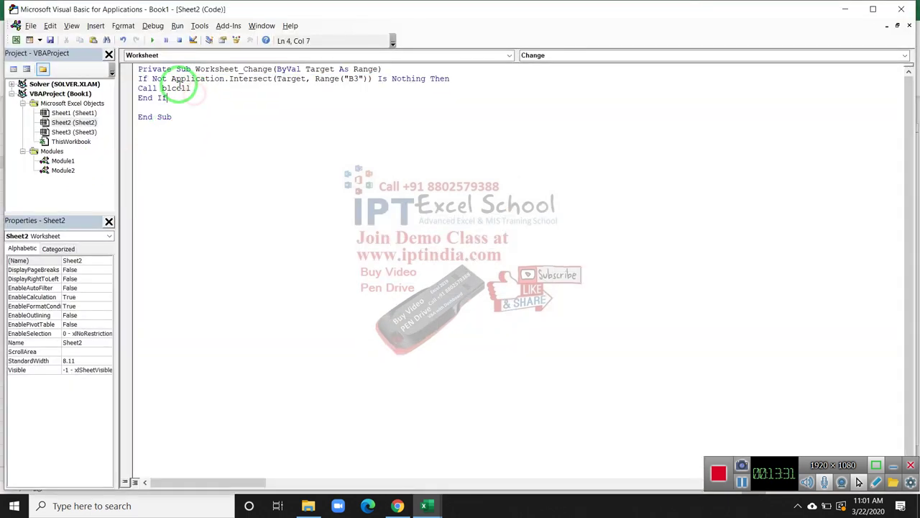
pyautogui.moveTo(181, 79); pyautogui.dragTo(405, 79)
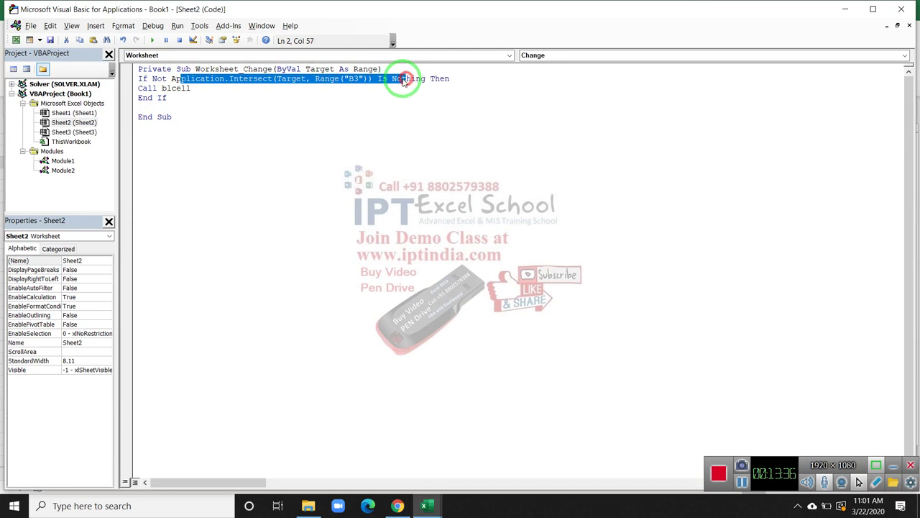
pyautogui.moveTo(212, 93); pyautogui.dragTo(143, 88)
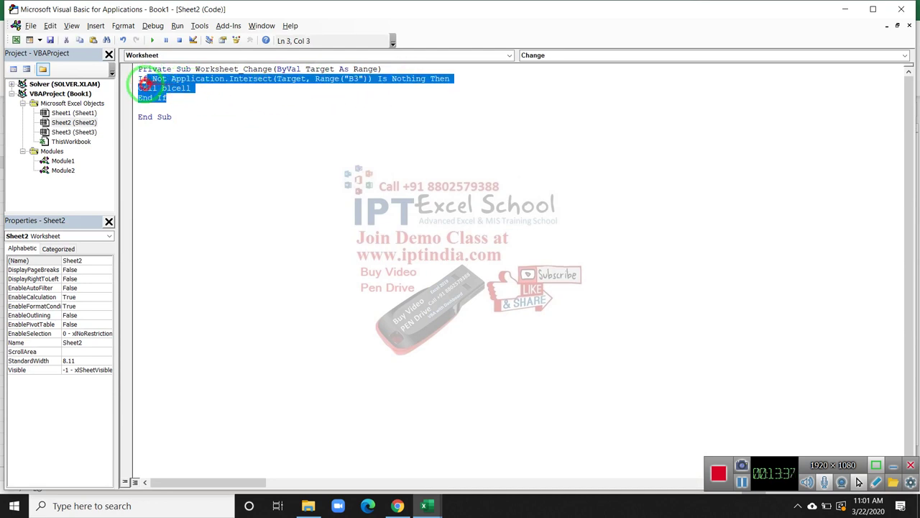
pyautogui.click(155, 106)
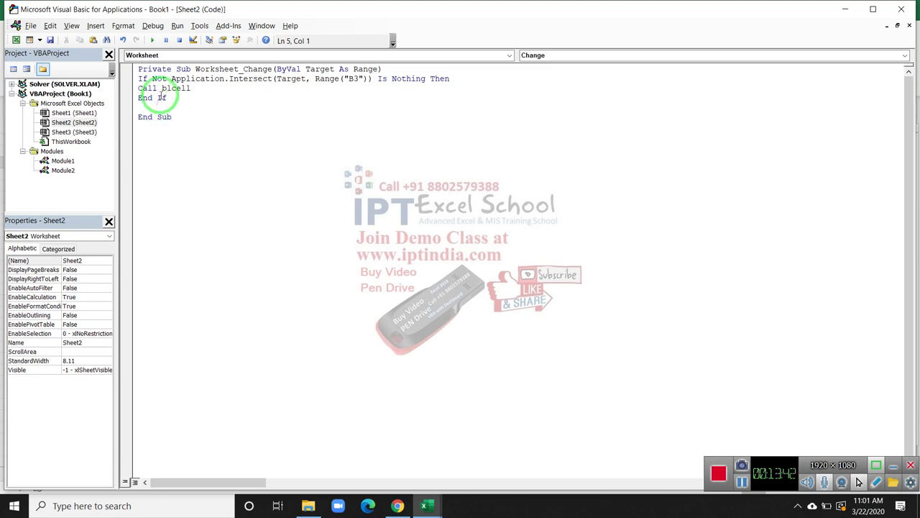
pyautogui.hotkey('alt', 'F11')
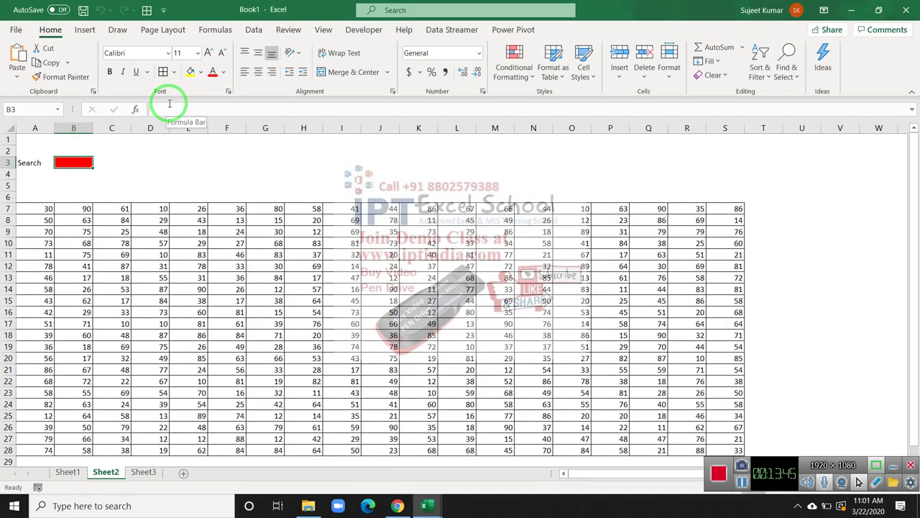
pyautogui.press('super+d')
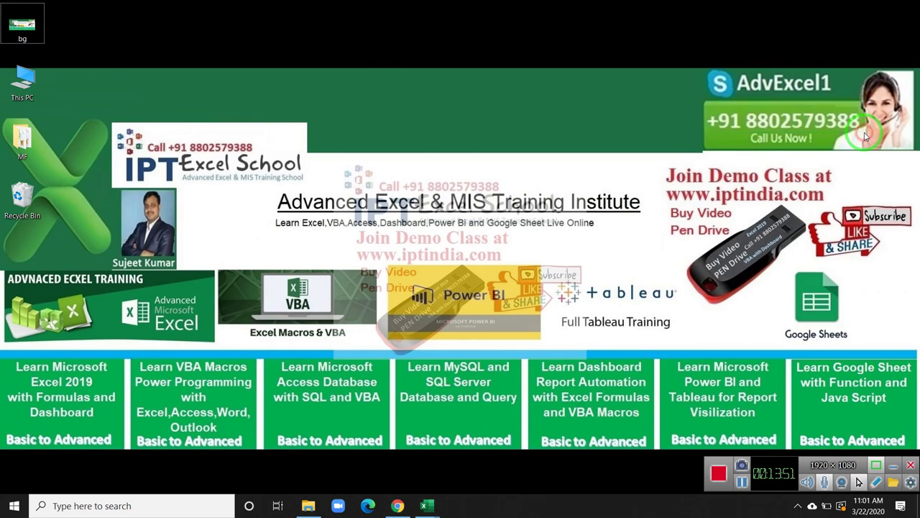
pyautogui.press('super+d')
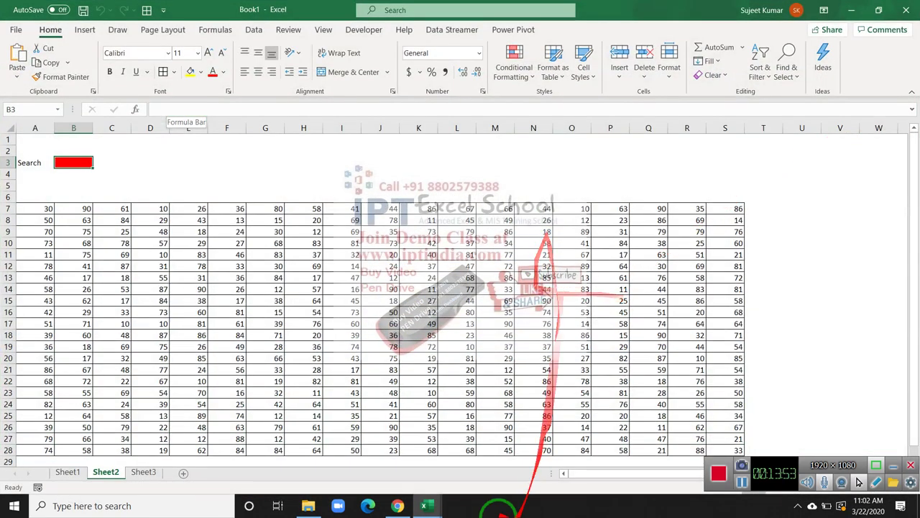
# Step: Switch to YouTube Studio in Chrome and move between the video and channel analytics pages
pyautogui.click(398, 506)
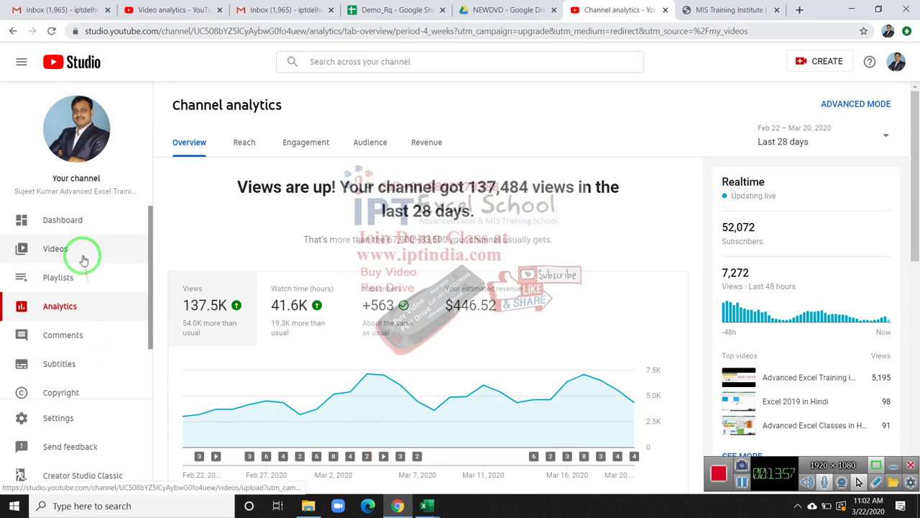
pyautogui.click(144, 10)
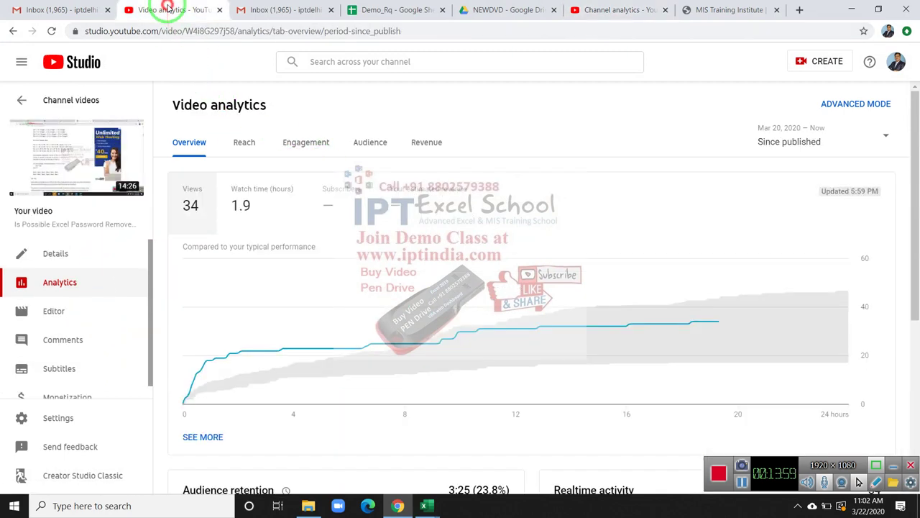
pyautogui.click(596, 10)
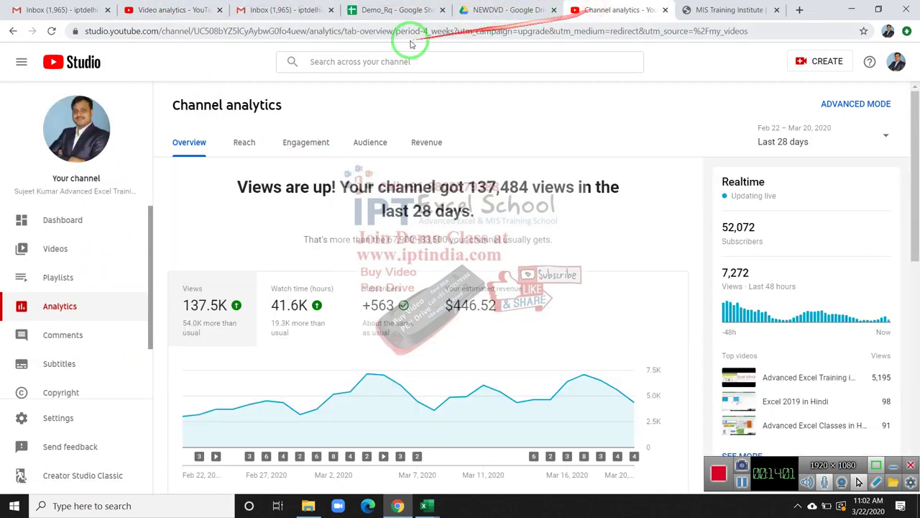
pyautogui.click(202, 36)
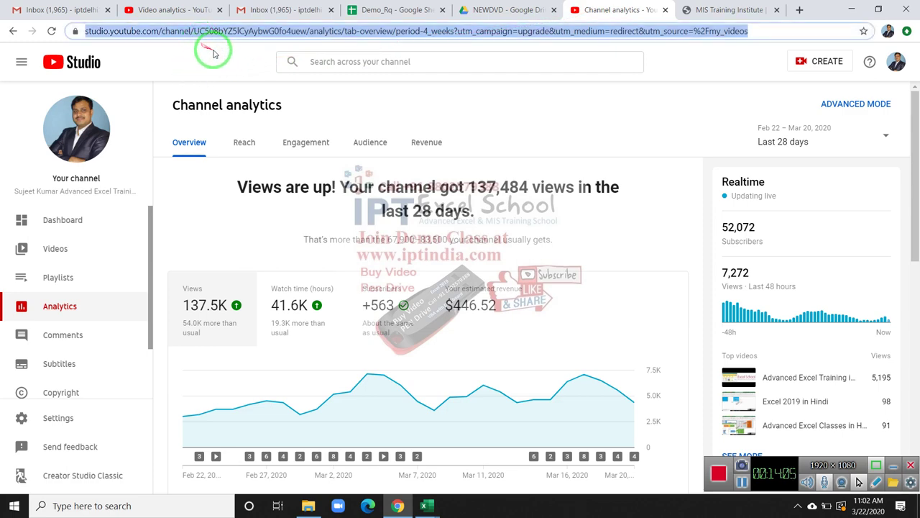
# Step: Search the channel for iptindia, then go to the channel Dashboard
pyautogui.click(345, 67)
pyautogui.write('ipt')
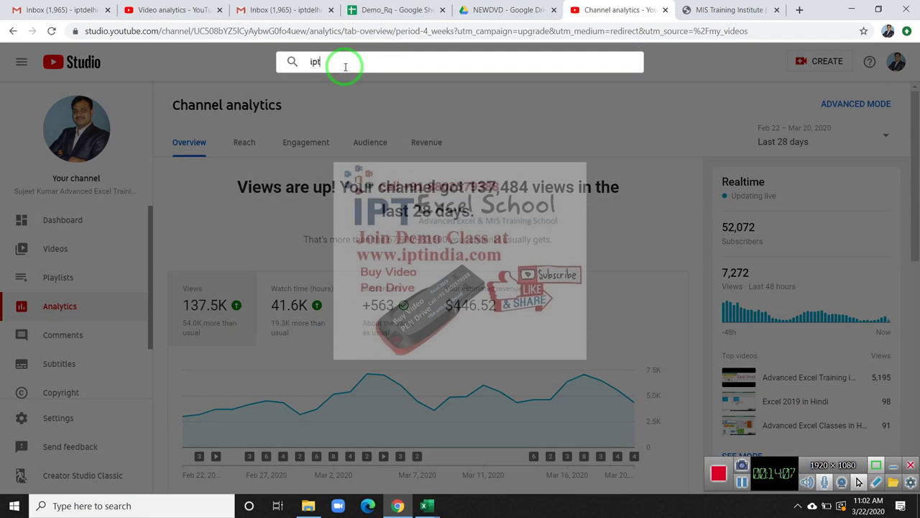
pyautogui.write('indai')
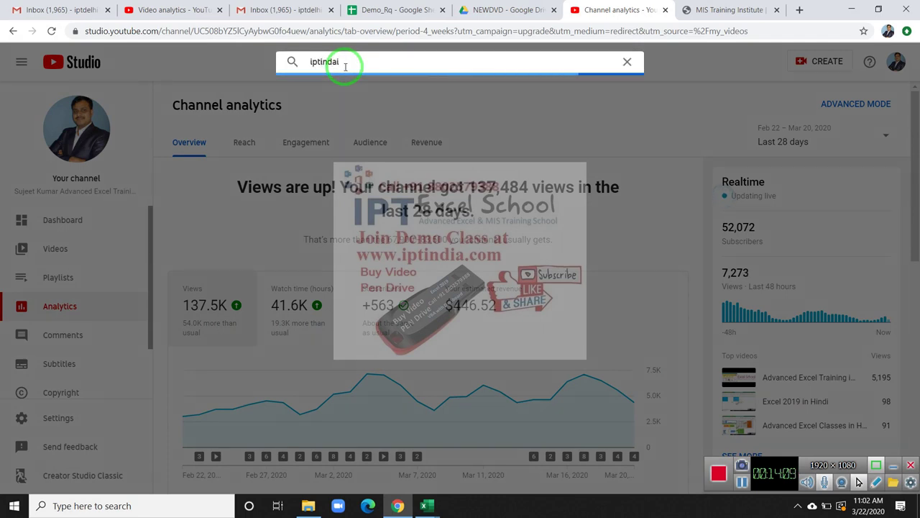
pyautogui.press('BackSpace')
pyautogui.press('BackSpace')
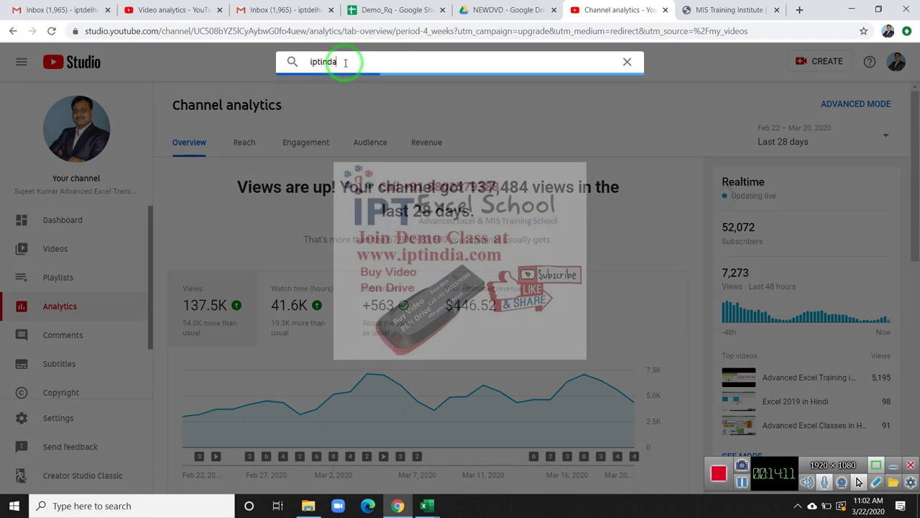
pyautogui.write('ia')
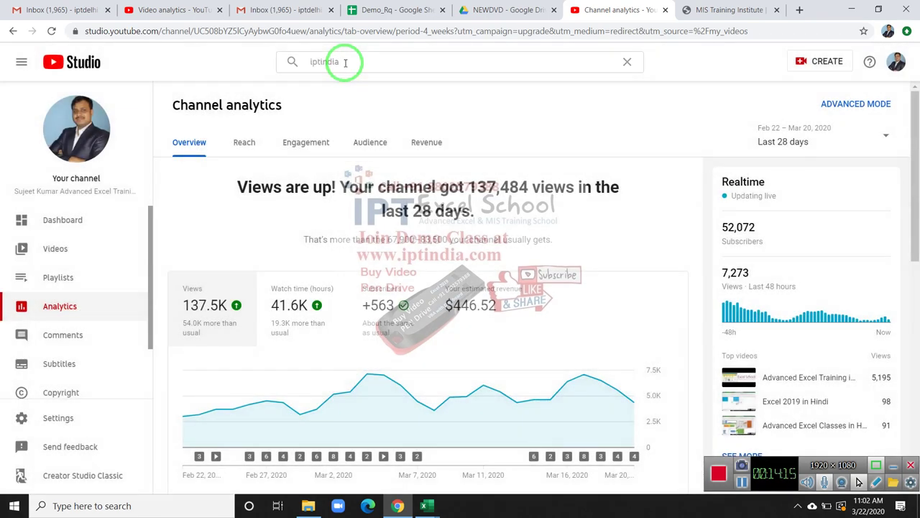
pyautogui.click(59, 224)
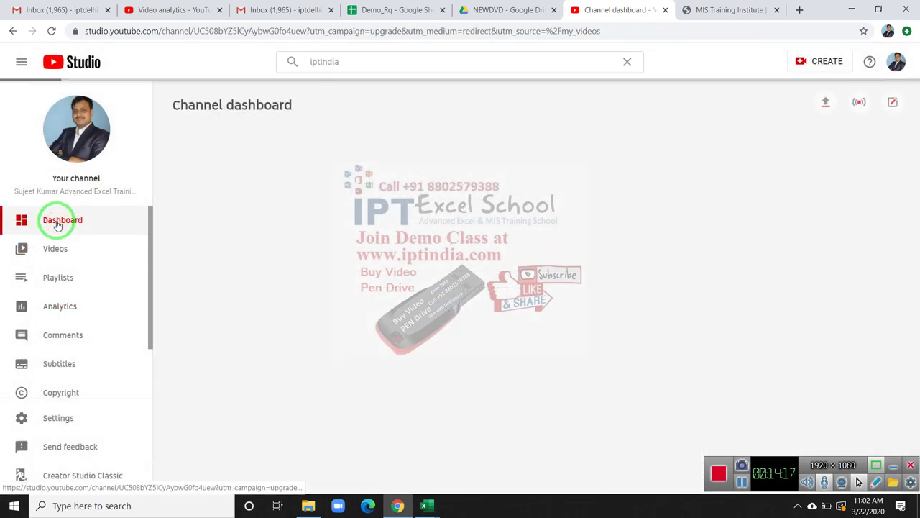
# Step: Minimize the YouTube Studio browser with Win+D to reveal the IPT Excel School wallpaper
pyautogui.press('super+d')
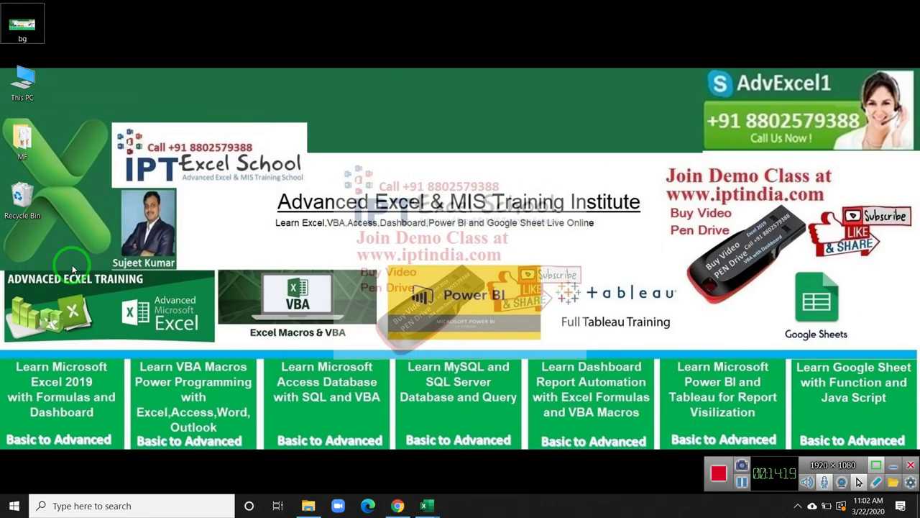